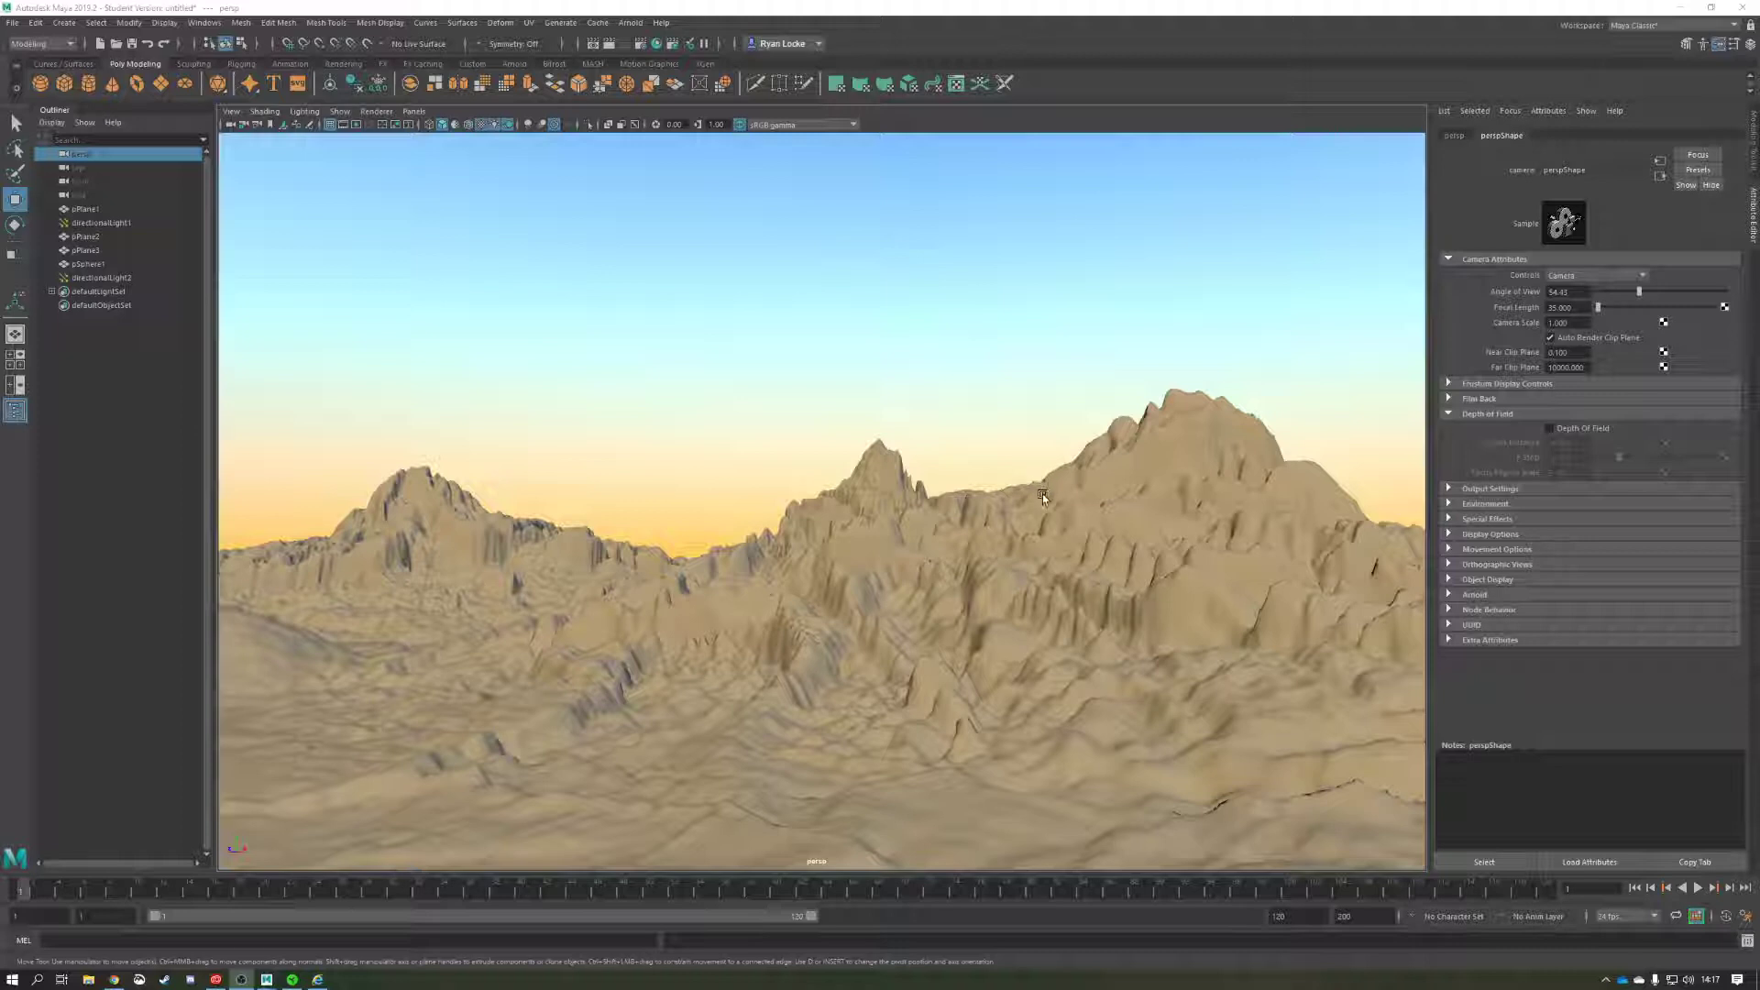
- Examine the scene from above to see how the three terrain planes sit inside the surrounding sky sphere
alt+right_drag(1042, 516, 974, 486)
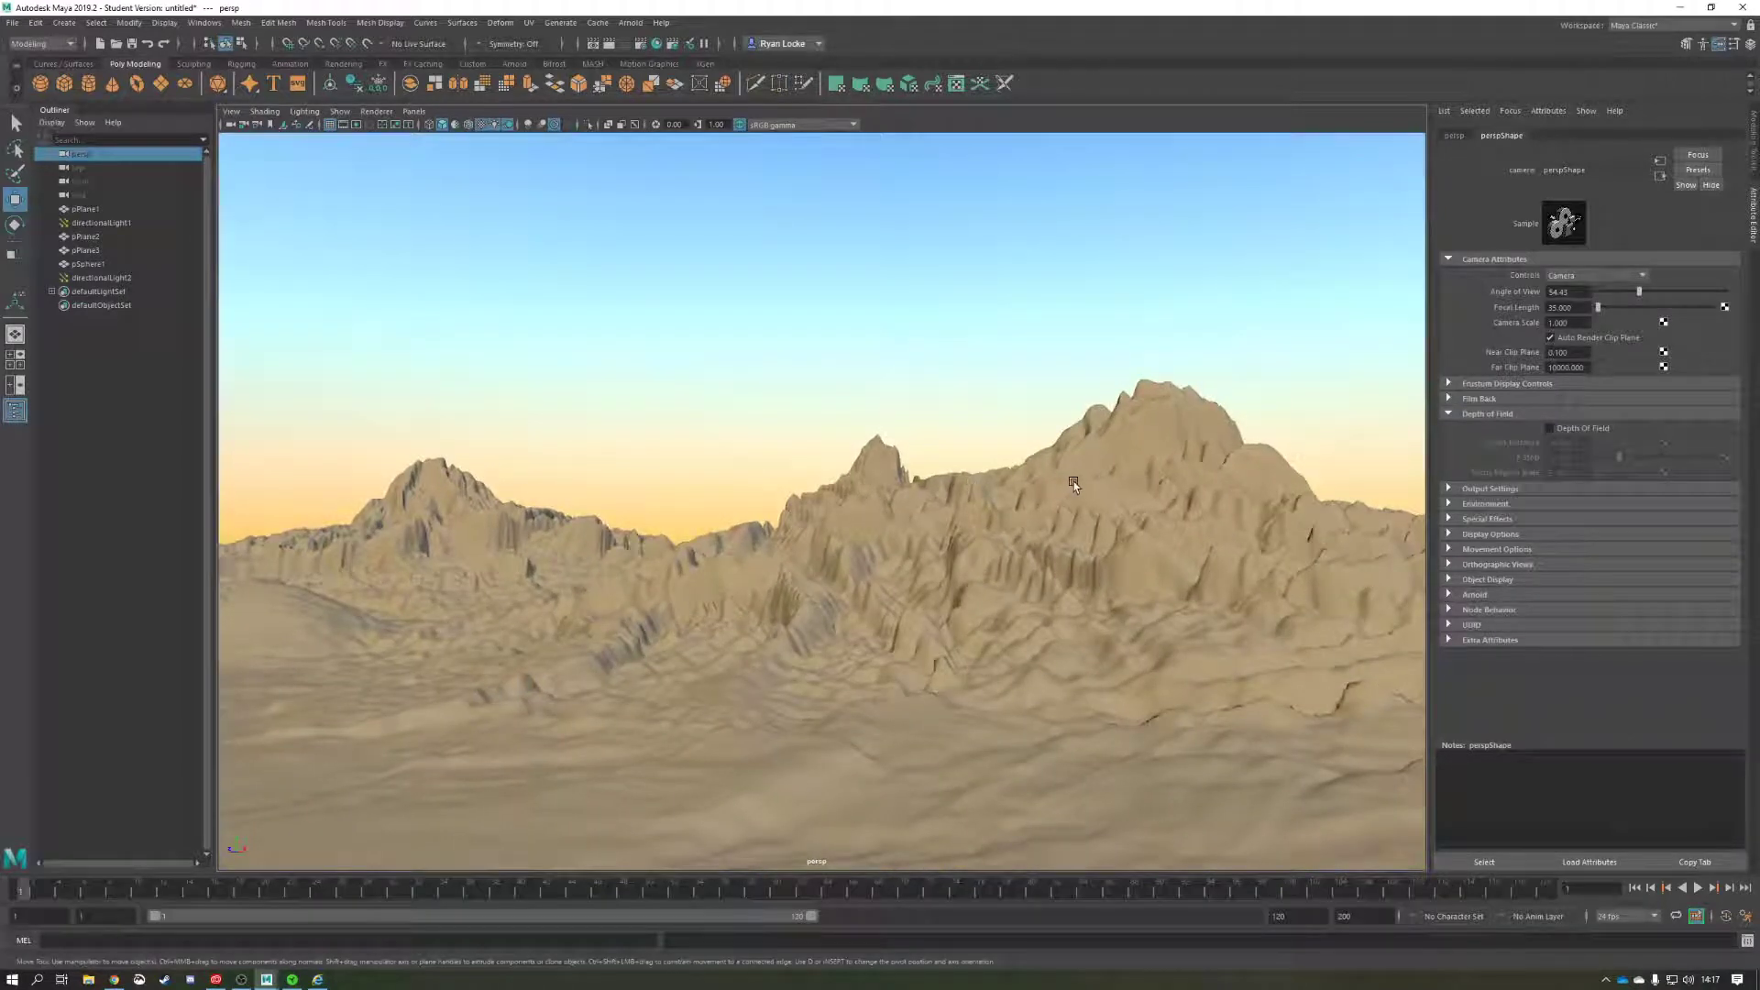
alt+right_drag(1150, 498, 993, 474)
alt+drag(993, 474, 1018, 528)
scroll(1003, 523, up, 4)
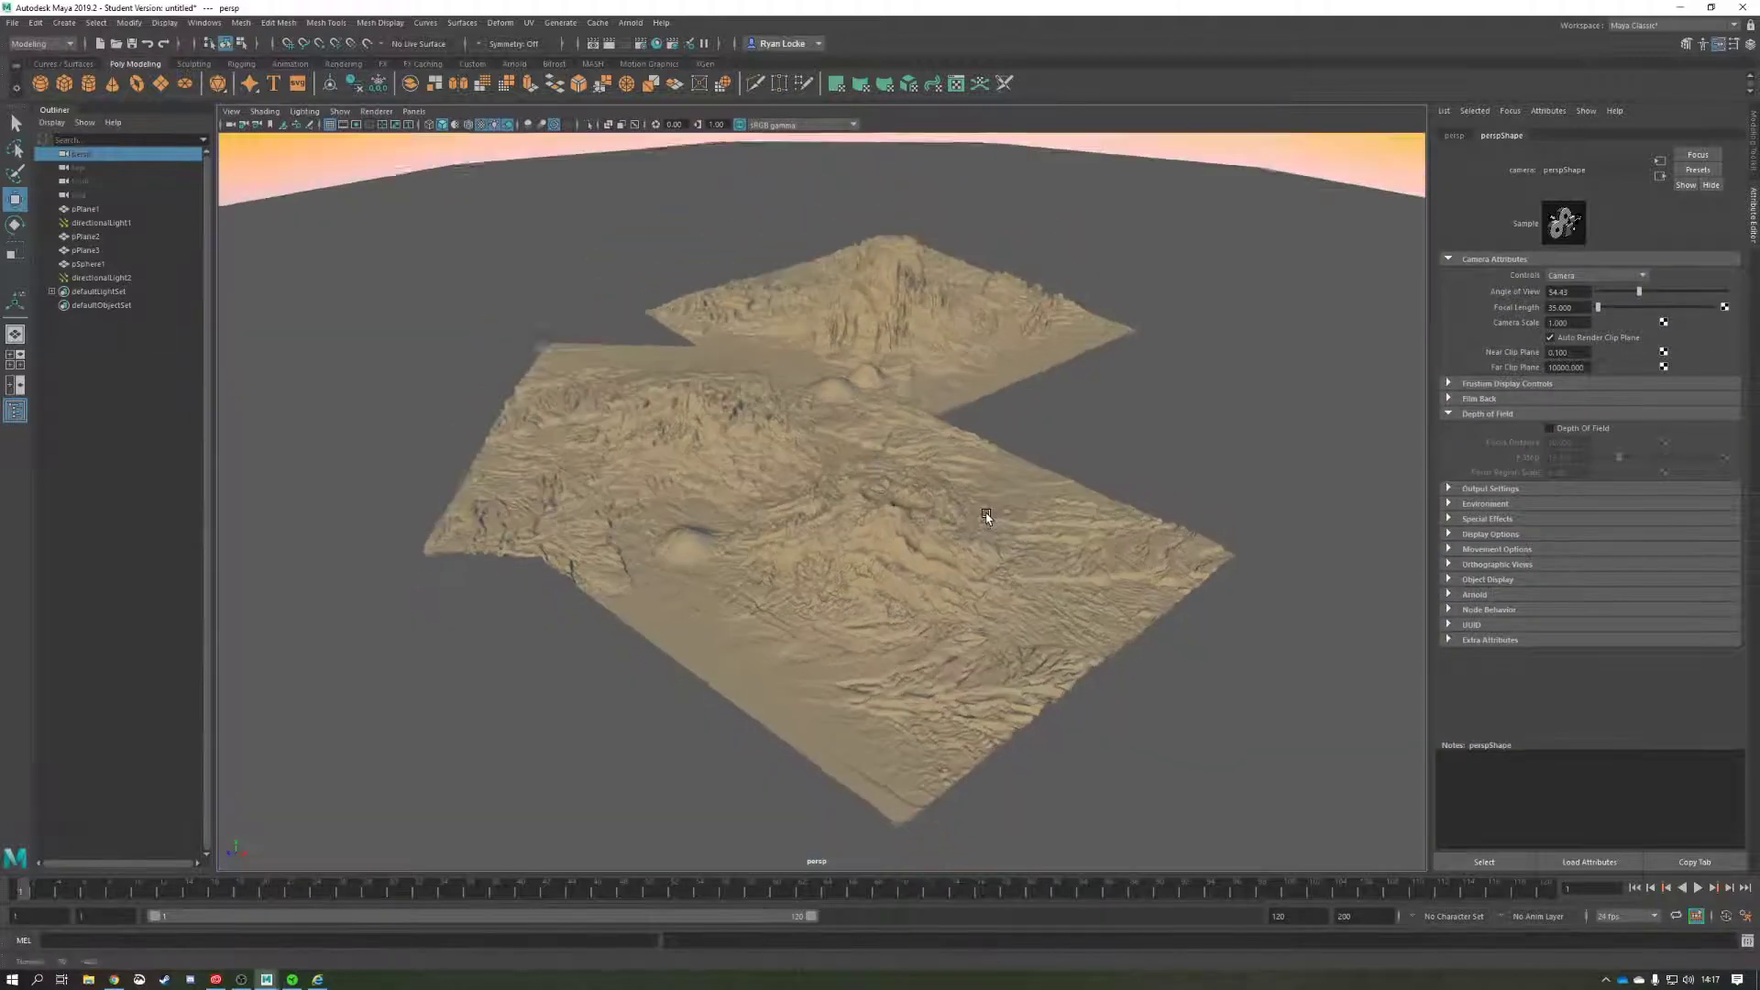
click(987, 516)
click(757, 405)
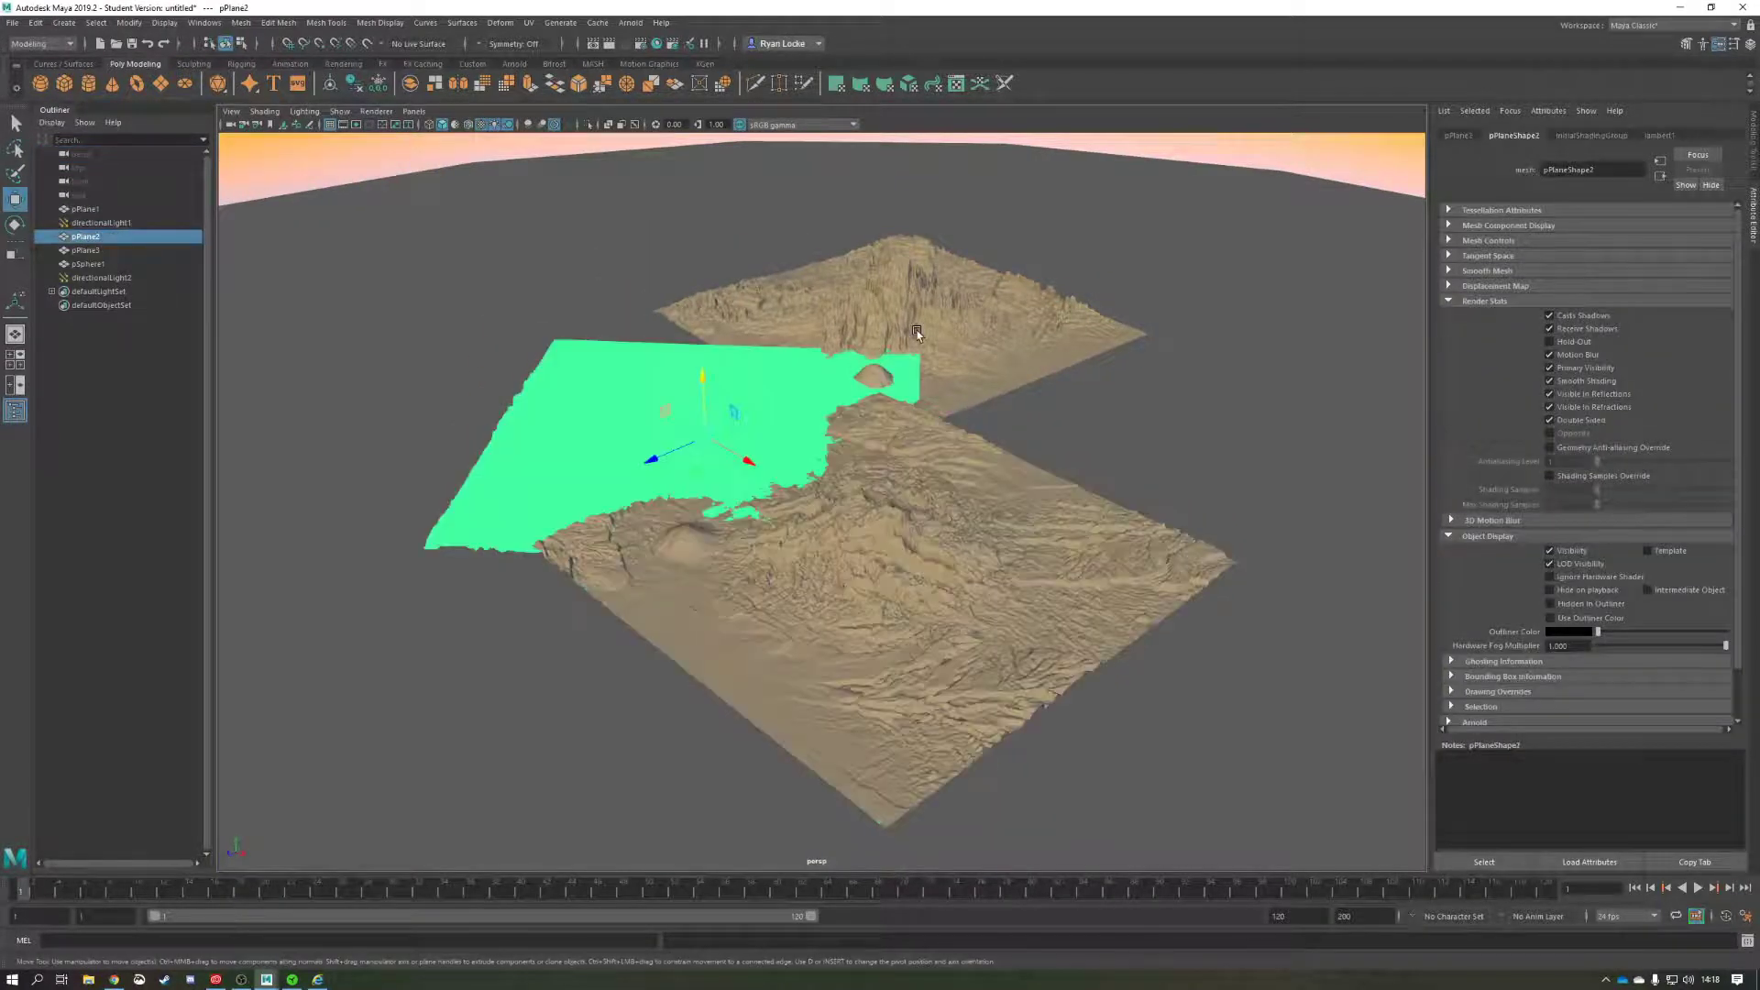
click(917, 331)
scroll(970, 510, up, 1)
mouse_move(969, 509)
alt+mouse_down()
mouse_move(954, 518)
mouse_move(1003, 491)
mouse_move(950, 503)
mouse_move(934, 471)
mouse_move(953, 495)
mouse_move(980, 486)
alt+mouse_up()
click(1153, 349)
scroll(1147, 379, down, 7)
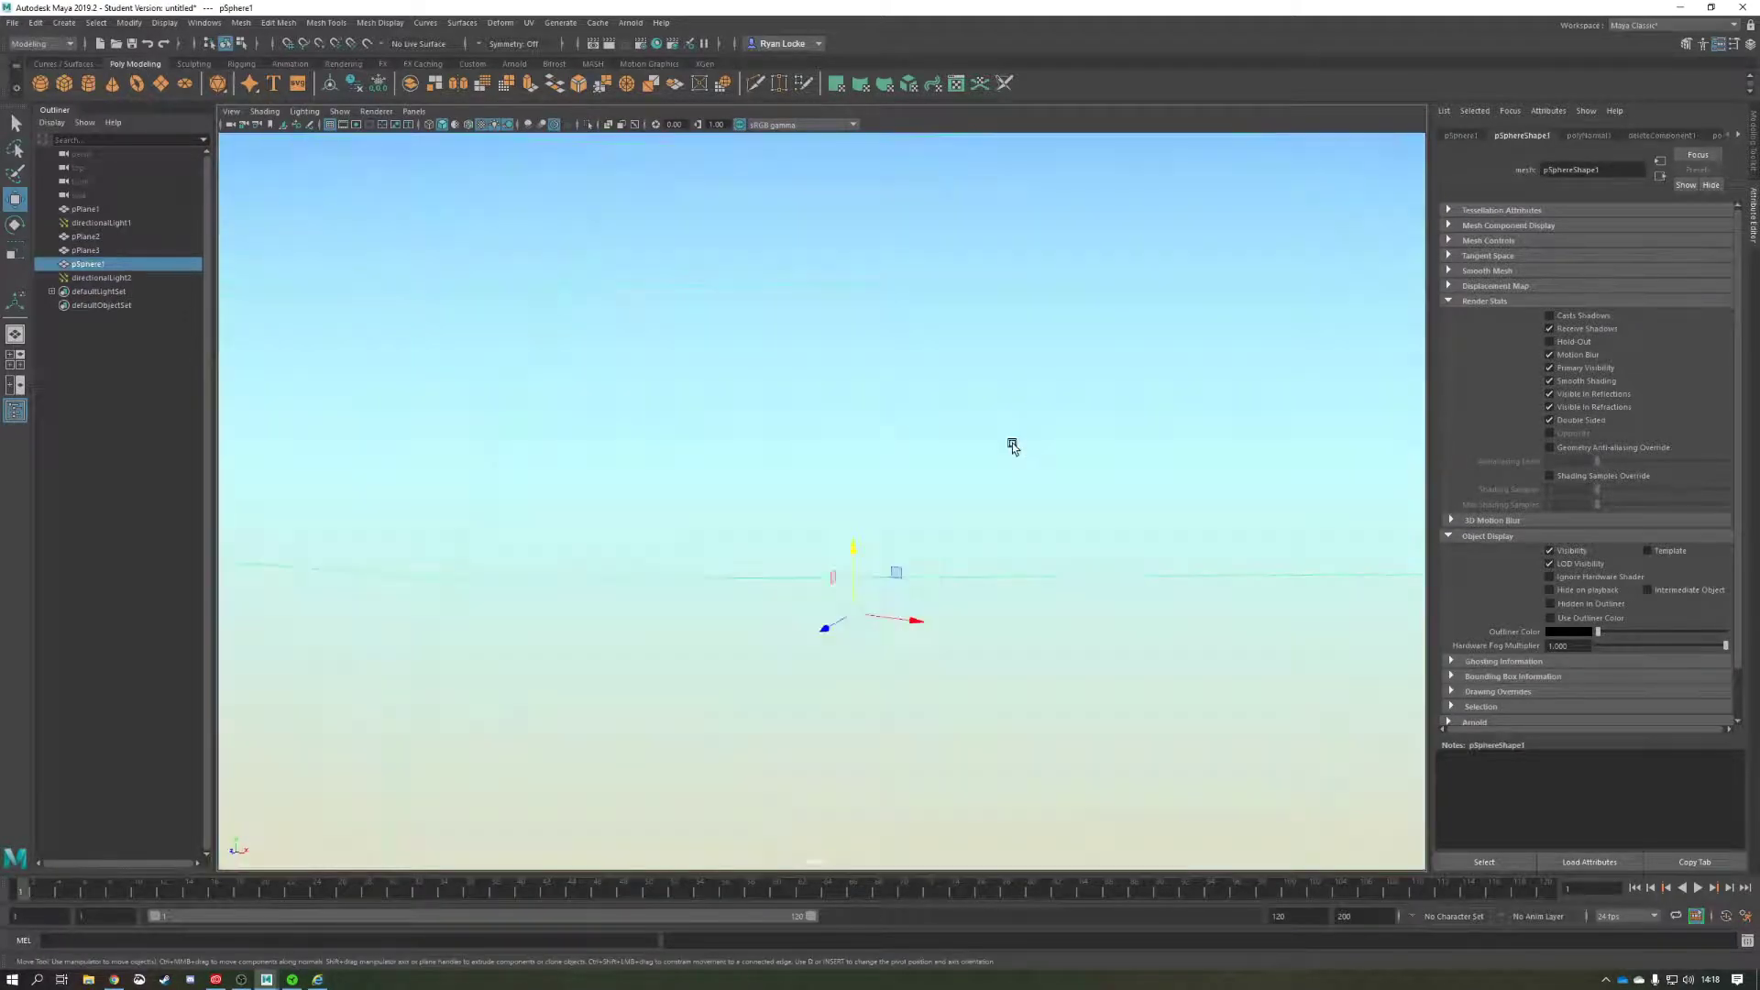
scroll(1012, 444, up, 9)
click(1131, 498)
- Frame a low, ground-level perspective view with the near, middle and far mountains lined up against the horizon
alt+drag(948, 514, 944, 500)
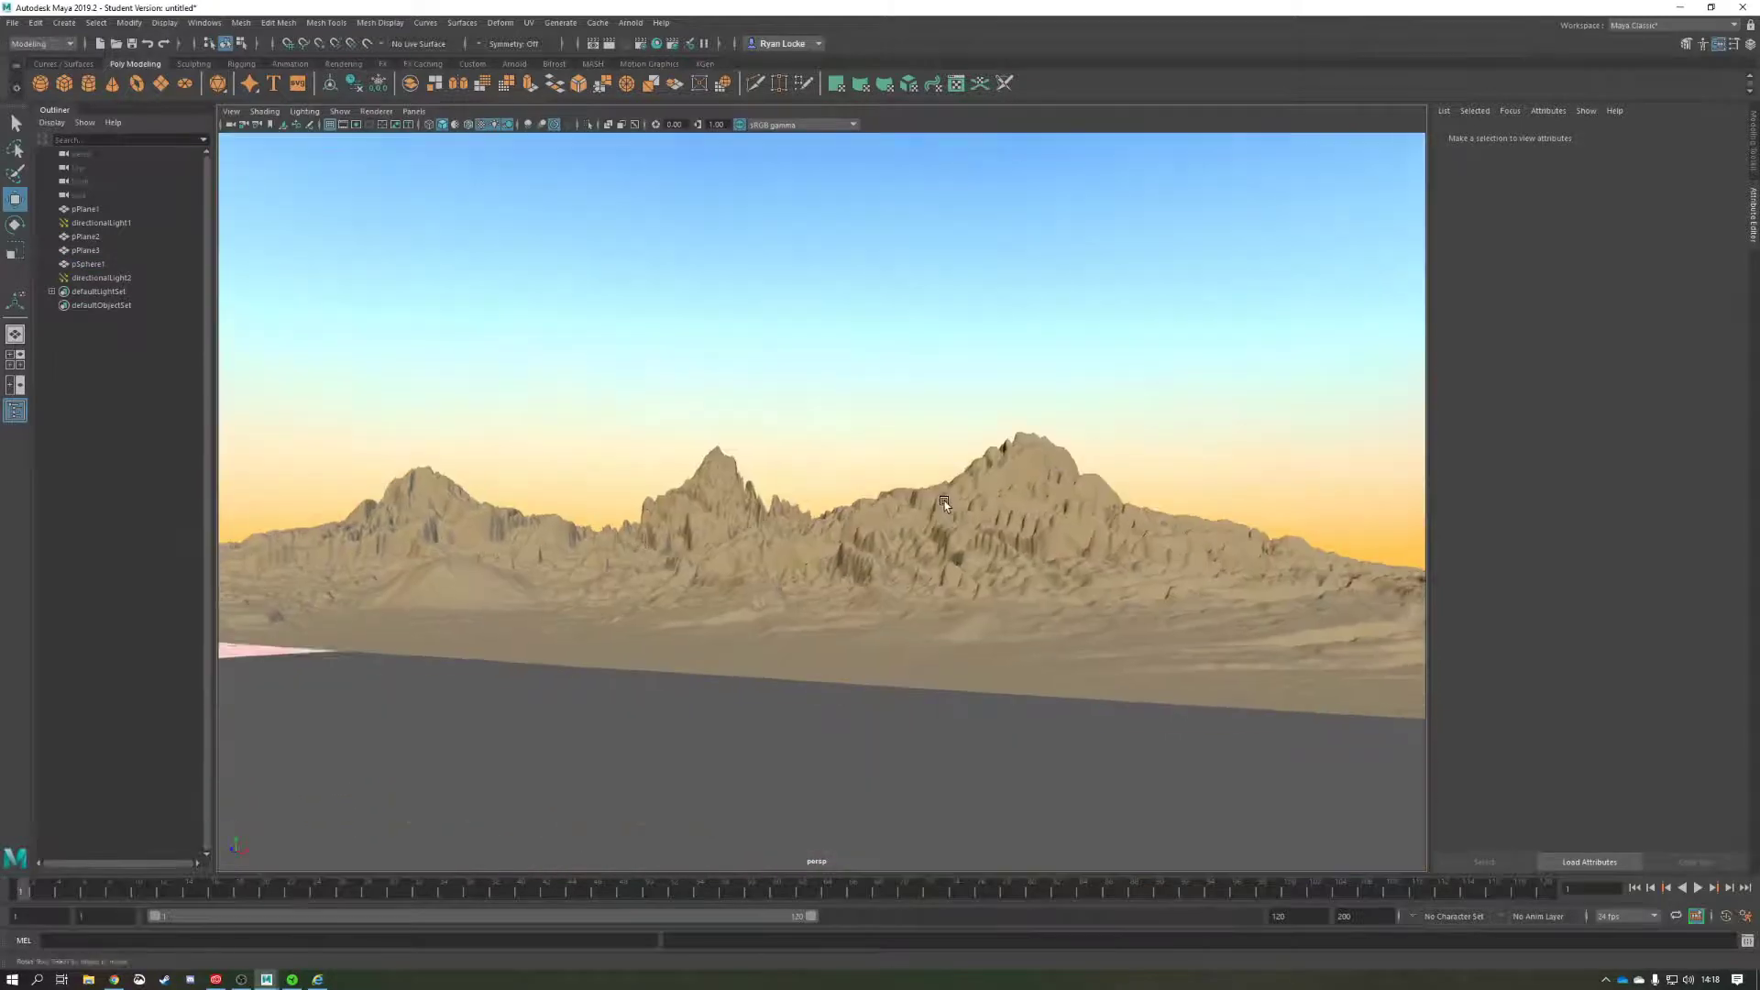
scroll(974, 596, up, 6)
scroll(988, 568, up, 3)
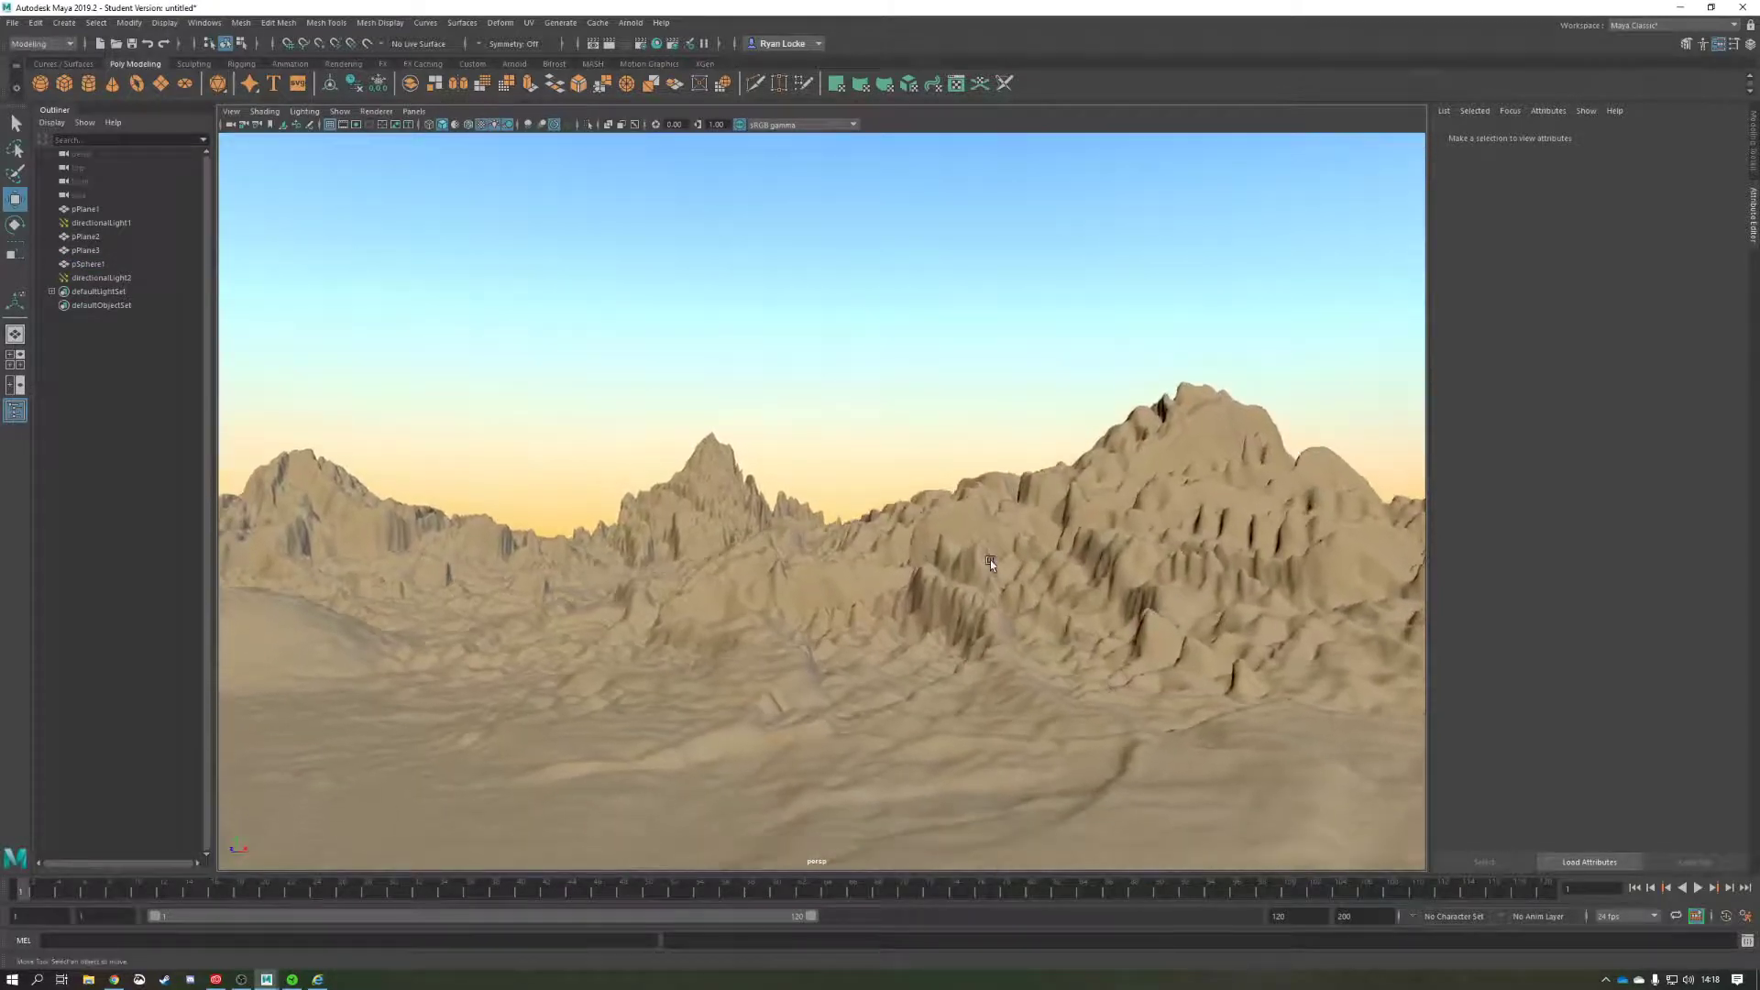
scroll(1026, 638, up, 3)
alt+middle_drag(1026, 632, 924, 589)
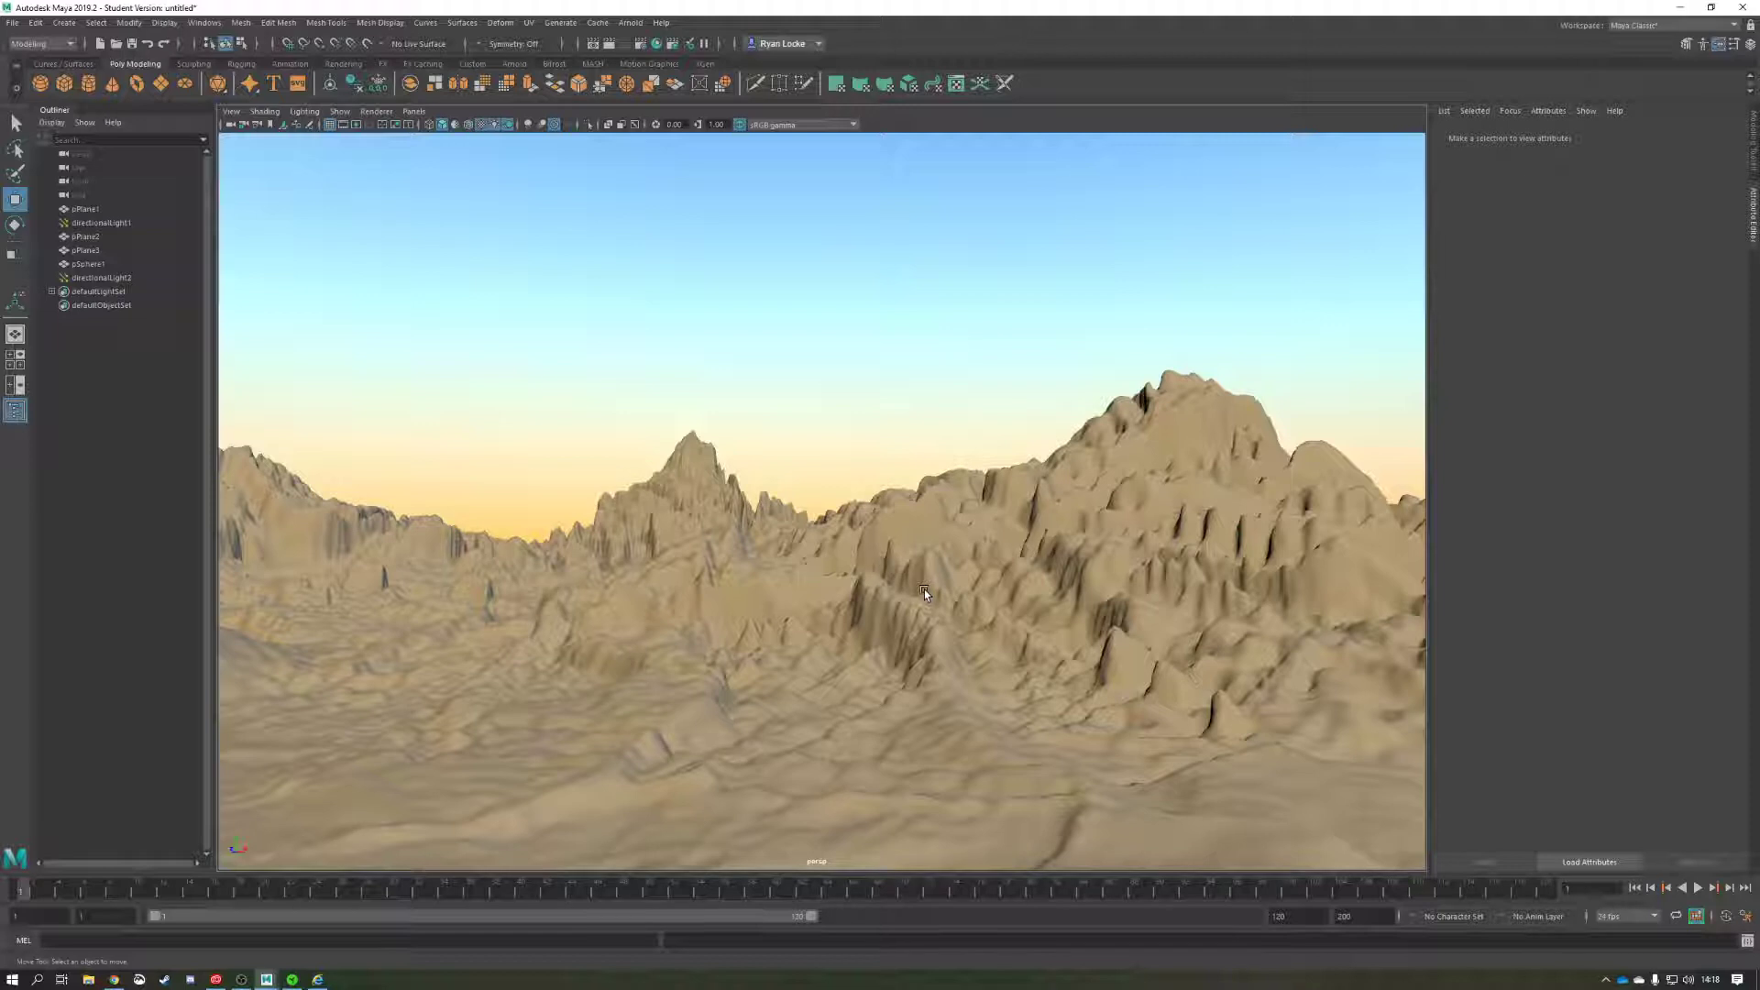
alt+right_drag(861, 541, 911, 541)
alt+middle_drag(911, 542, 1048, 545)
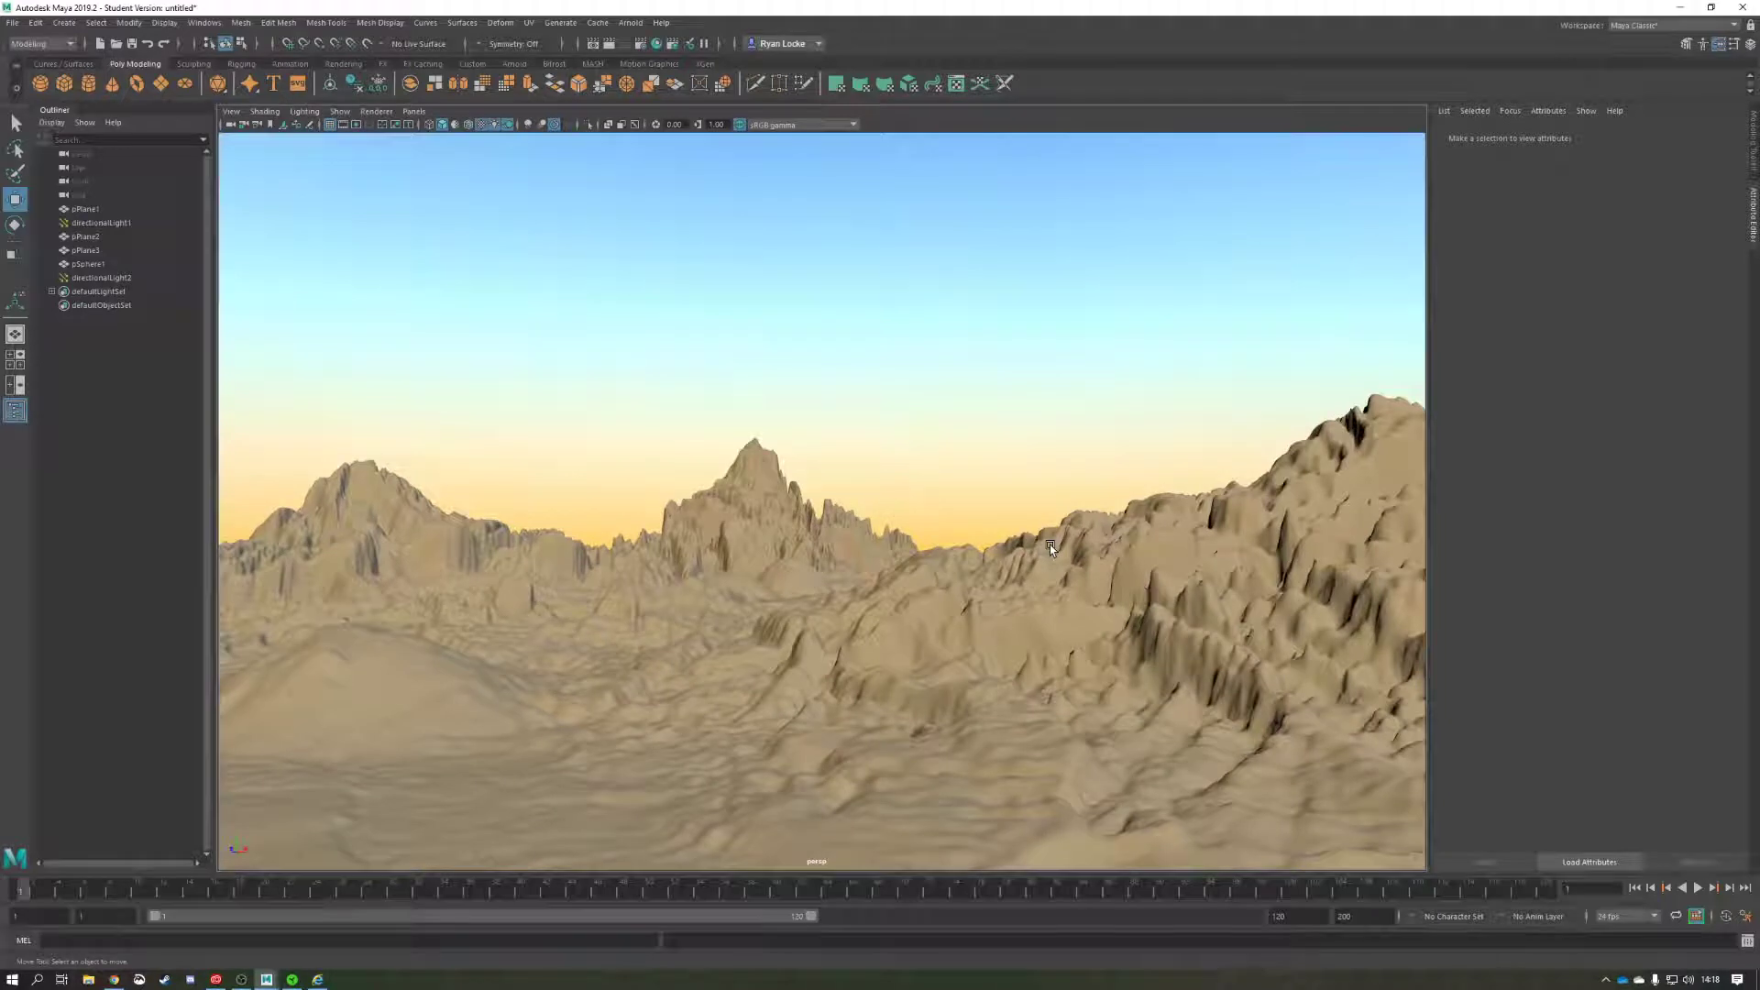
alt+middle_drag(1048, 546, 998, 530)
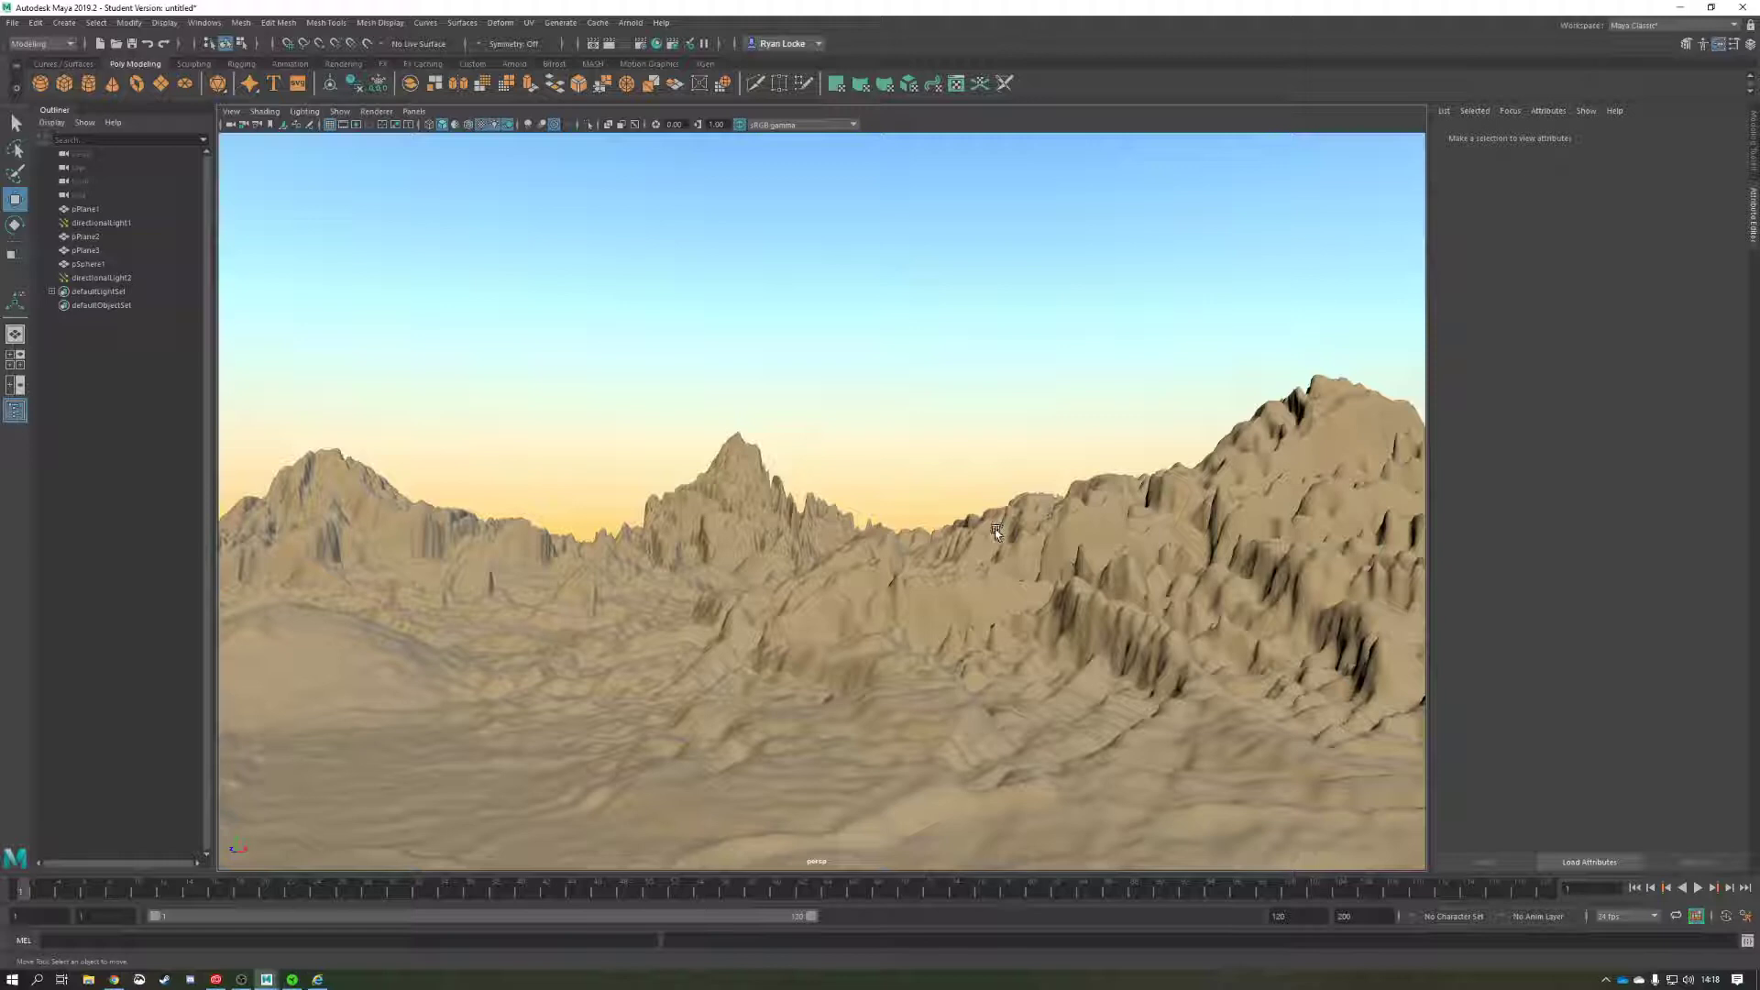
alt+drag(1015, 558, 1069, 581)
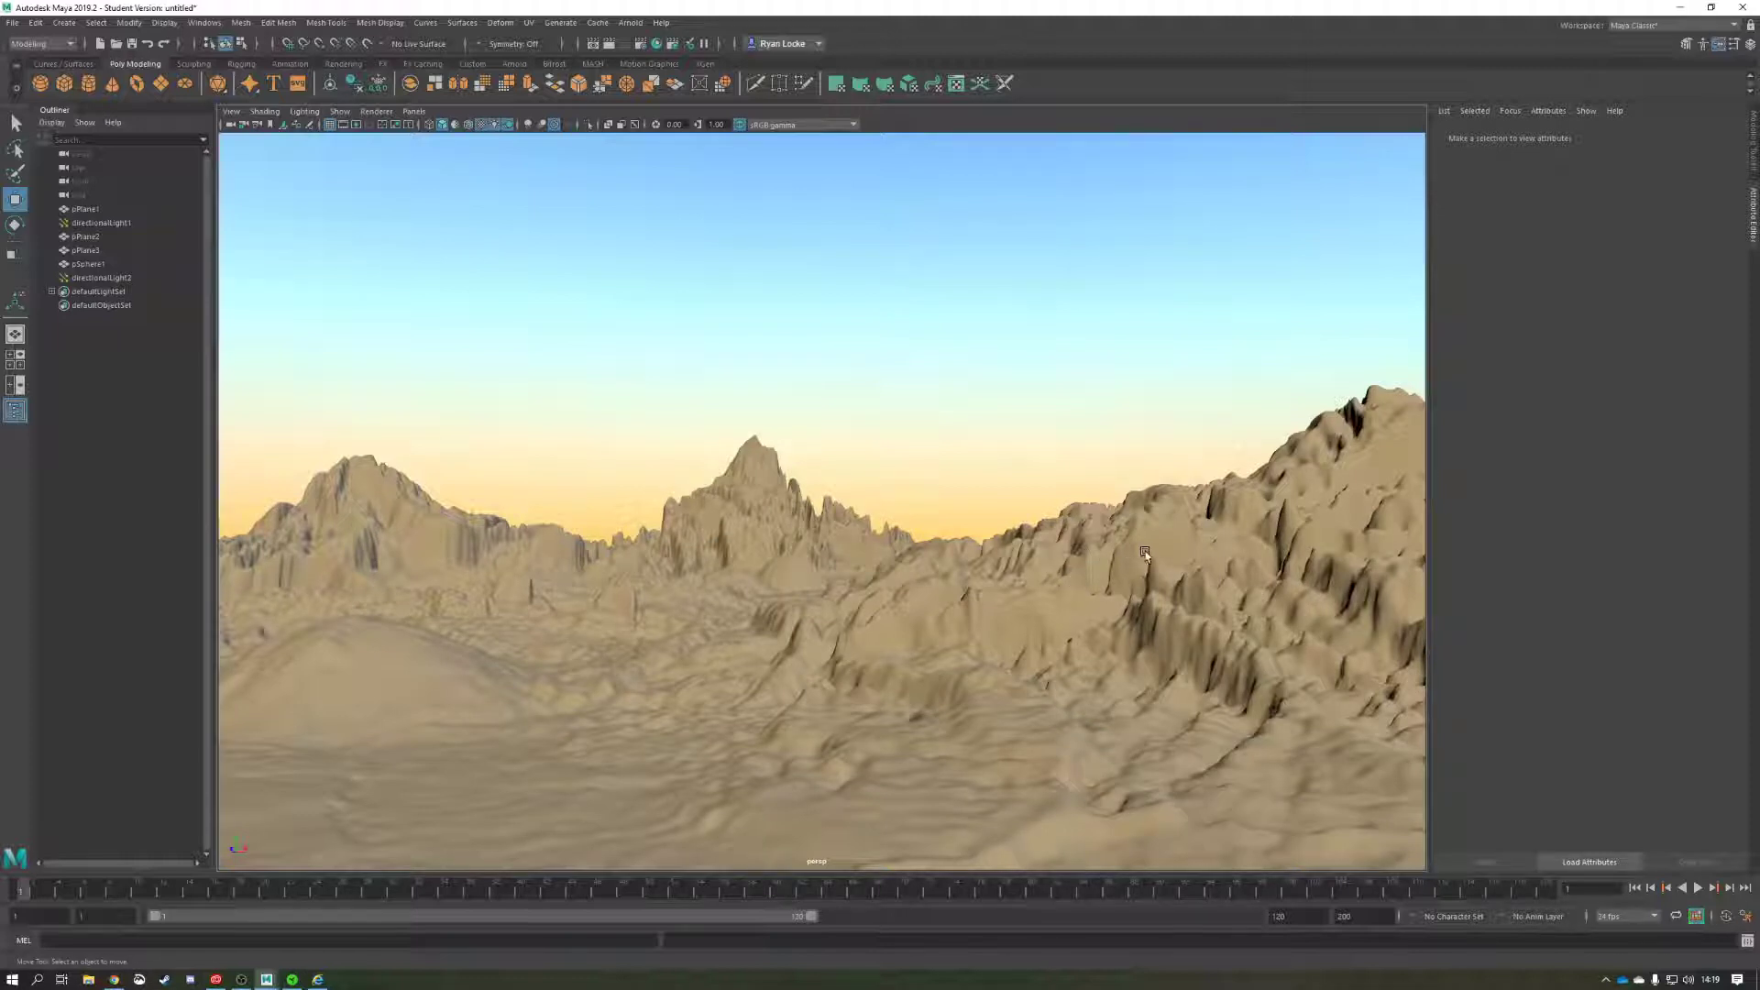
alt+drag(1148, 554, 1114, 544)
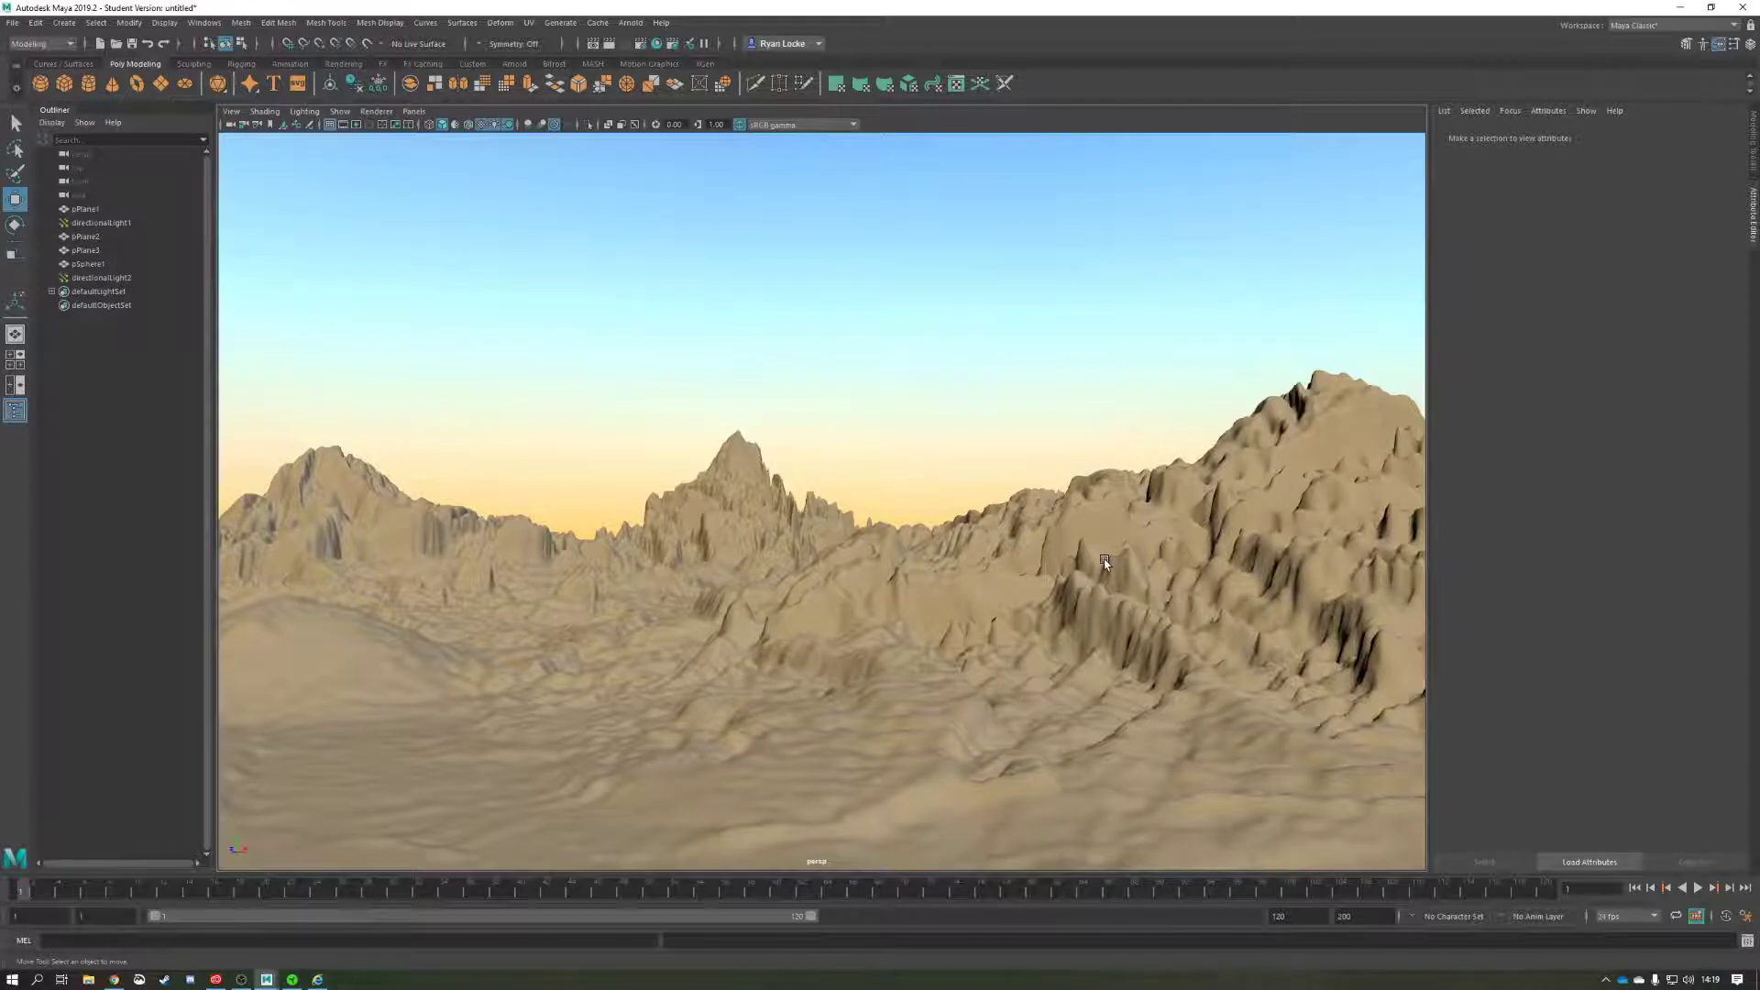
alt+right_drag(1114, 545, 1031, 681)
mouse_move(1031, 680)
alt+middle_down()
mouse_move(1053, 636)
mouse_move(1239, 641)
mouse_move(1053, 655)
alt+middle_up()
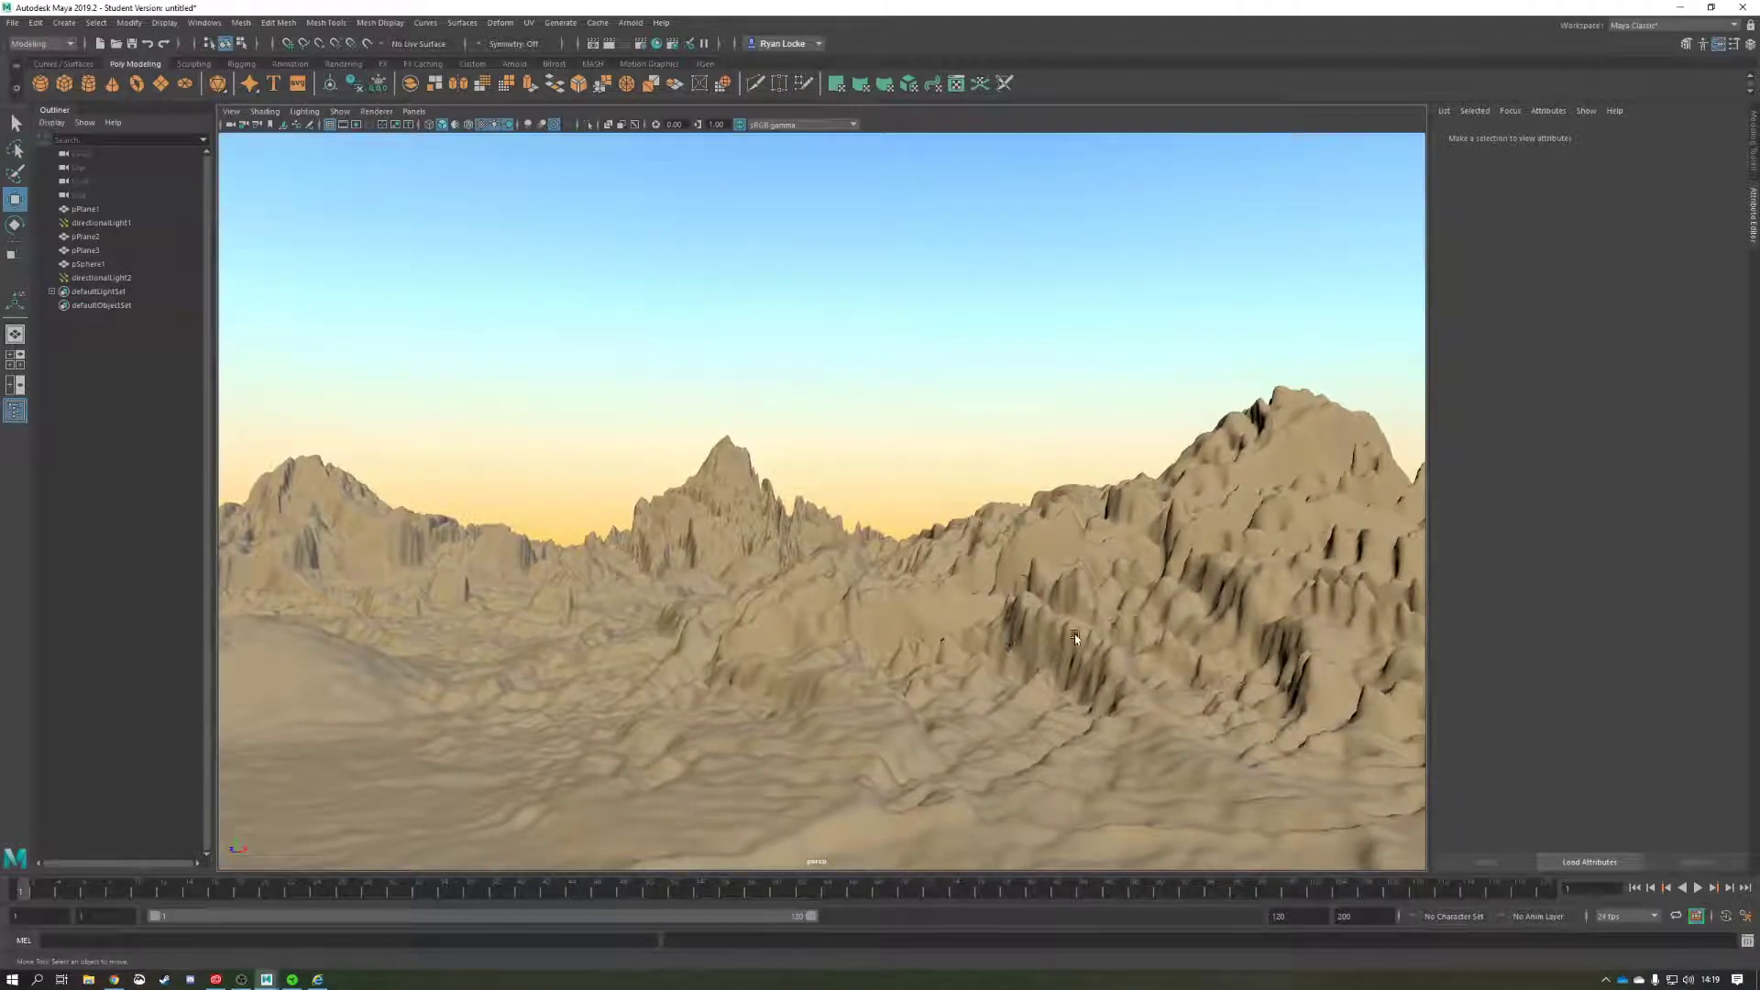
- Check which terrain plane forms each of the three mountains in the framed view, leaving nothing selected
click(1191, 595)
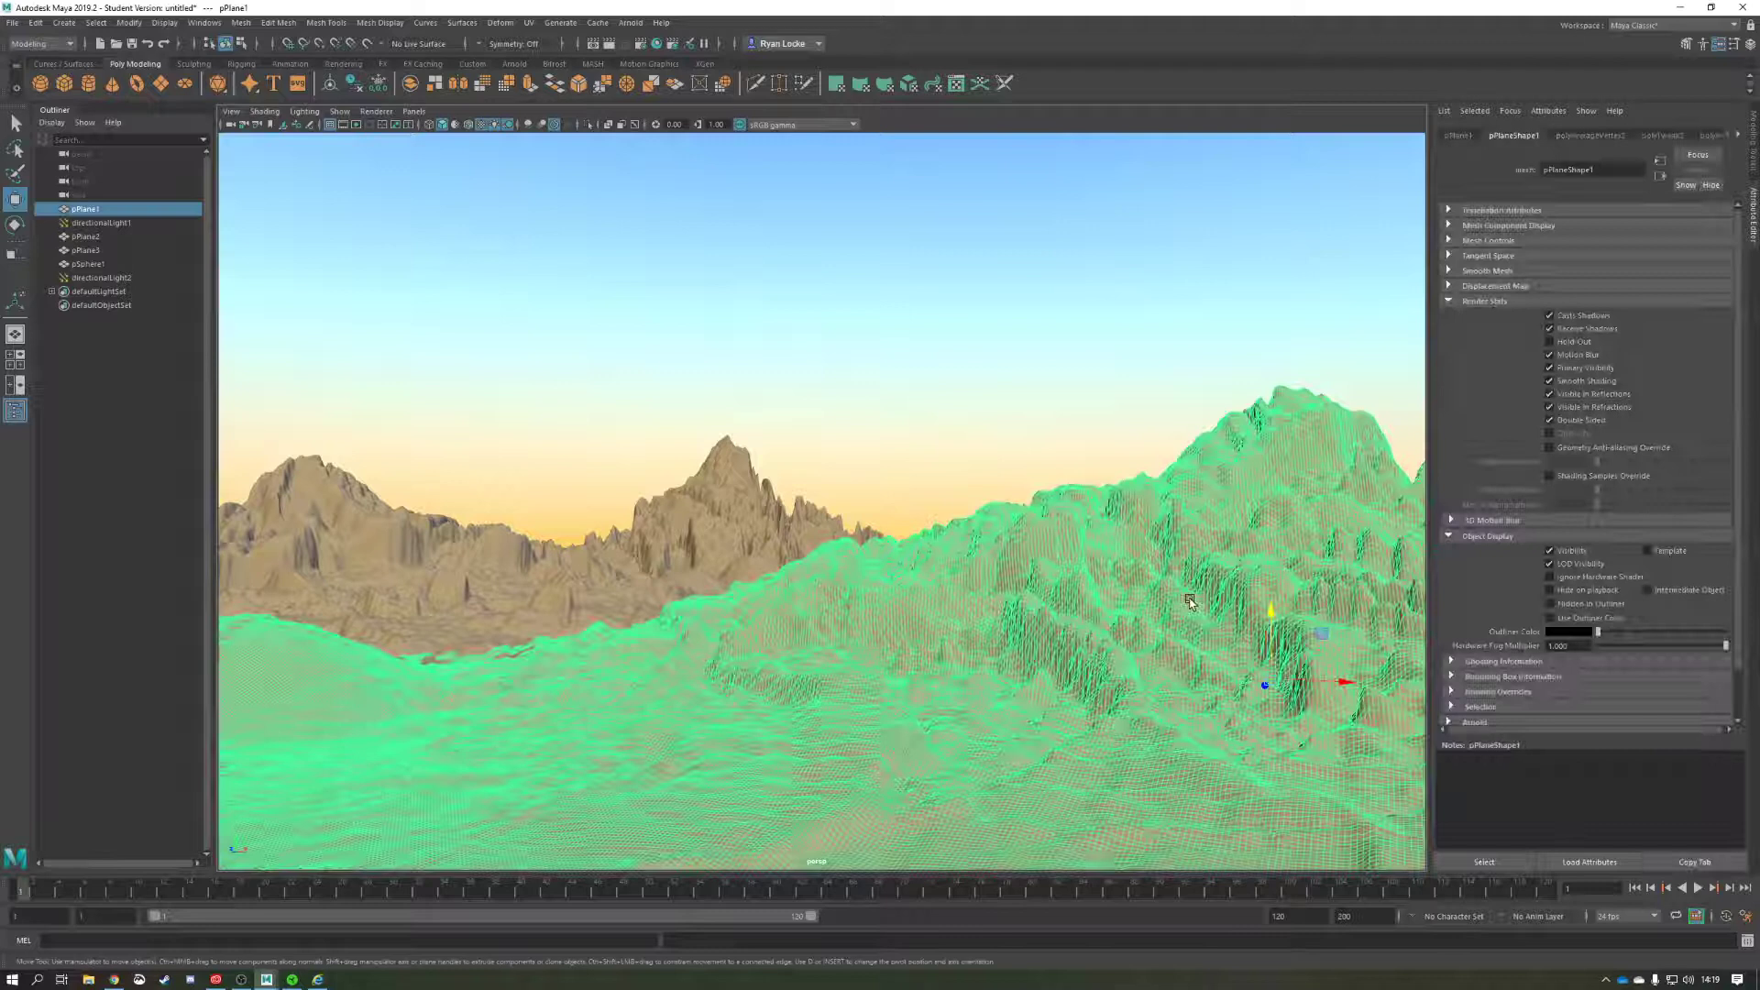
click(460, 563)
click(709, 512)
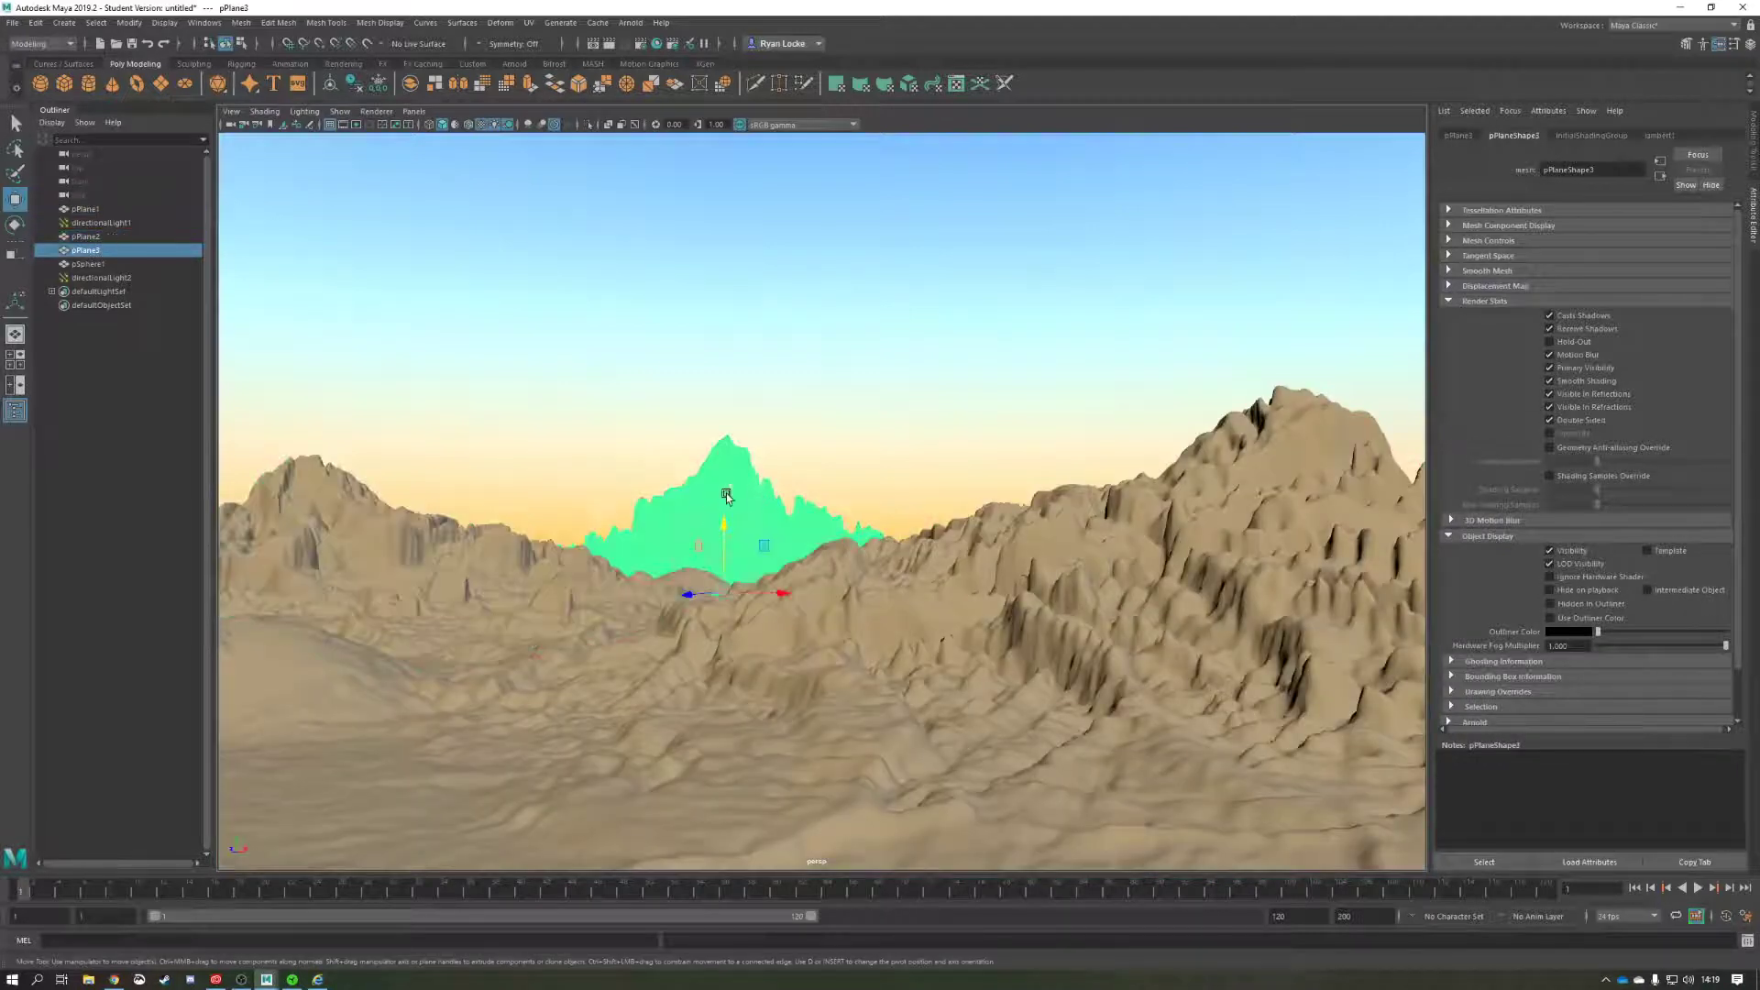
click(858, 484)
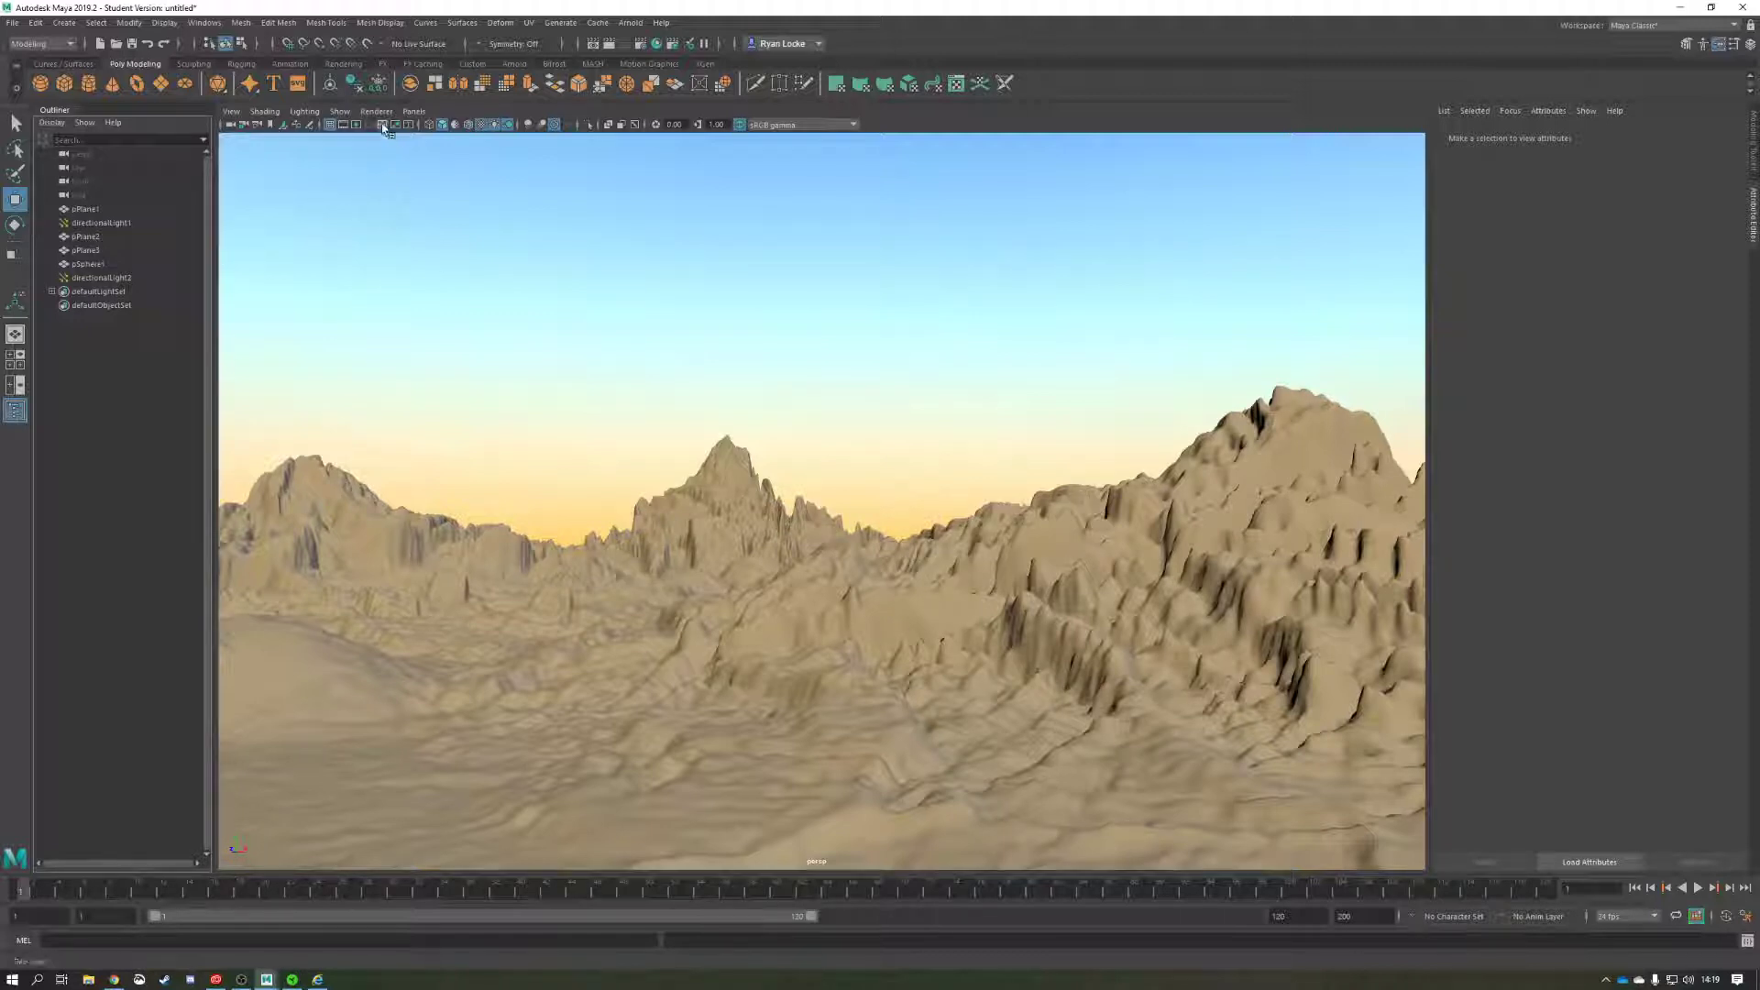
- Turn on Hardware Fog in the perspective viewport
click(311, 112)
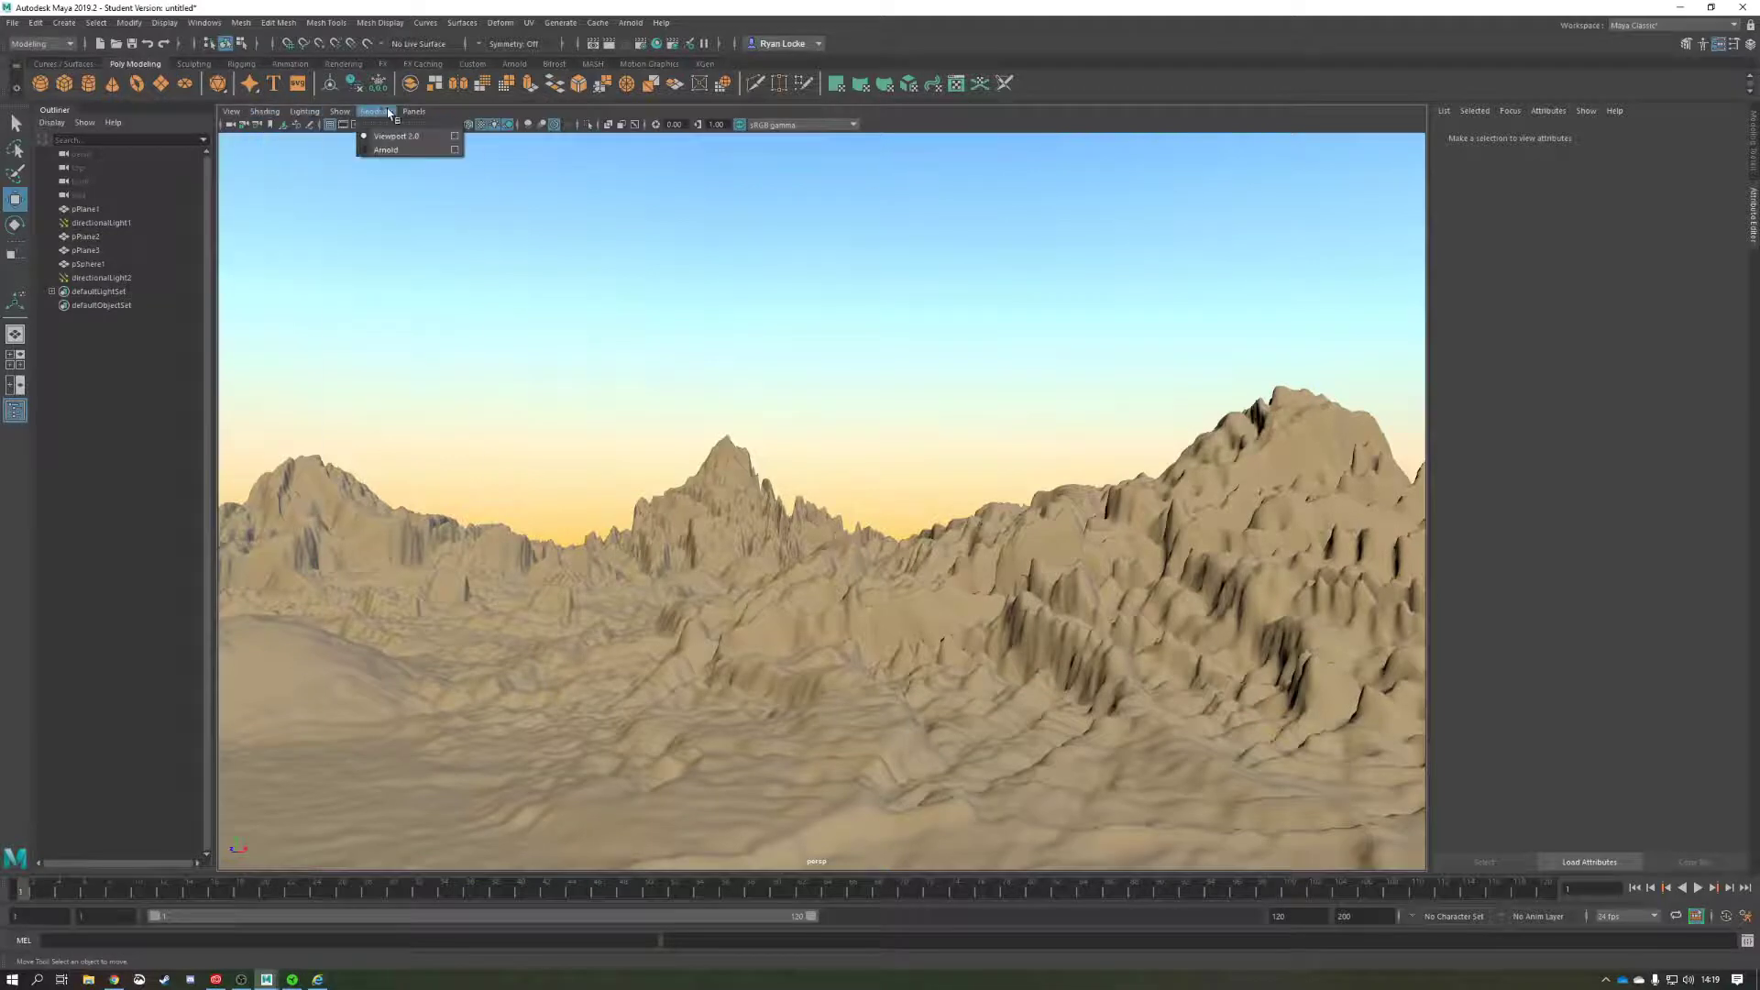
mouse_move(349, 114)
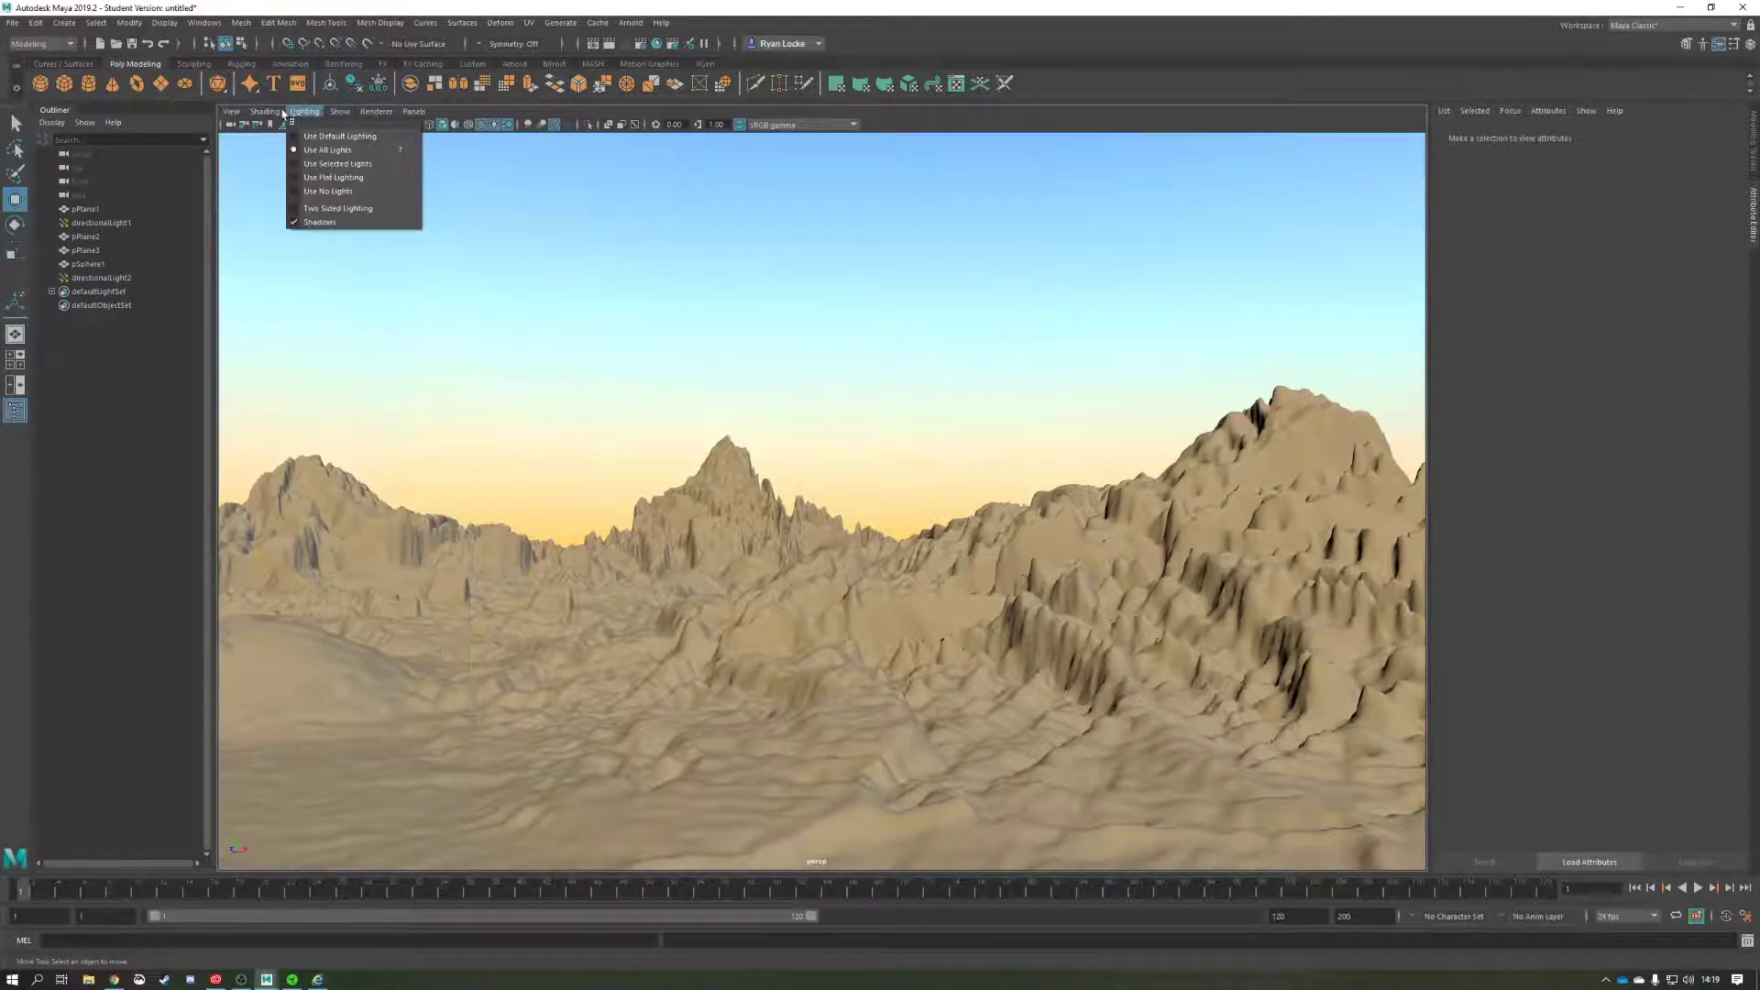
mouse_move(265, 112)
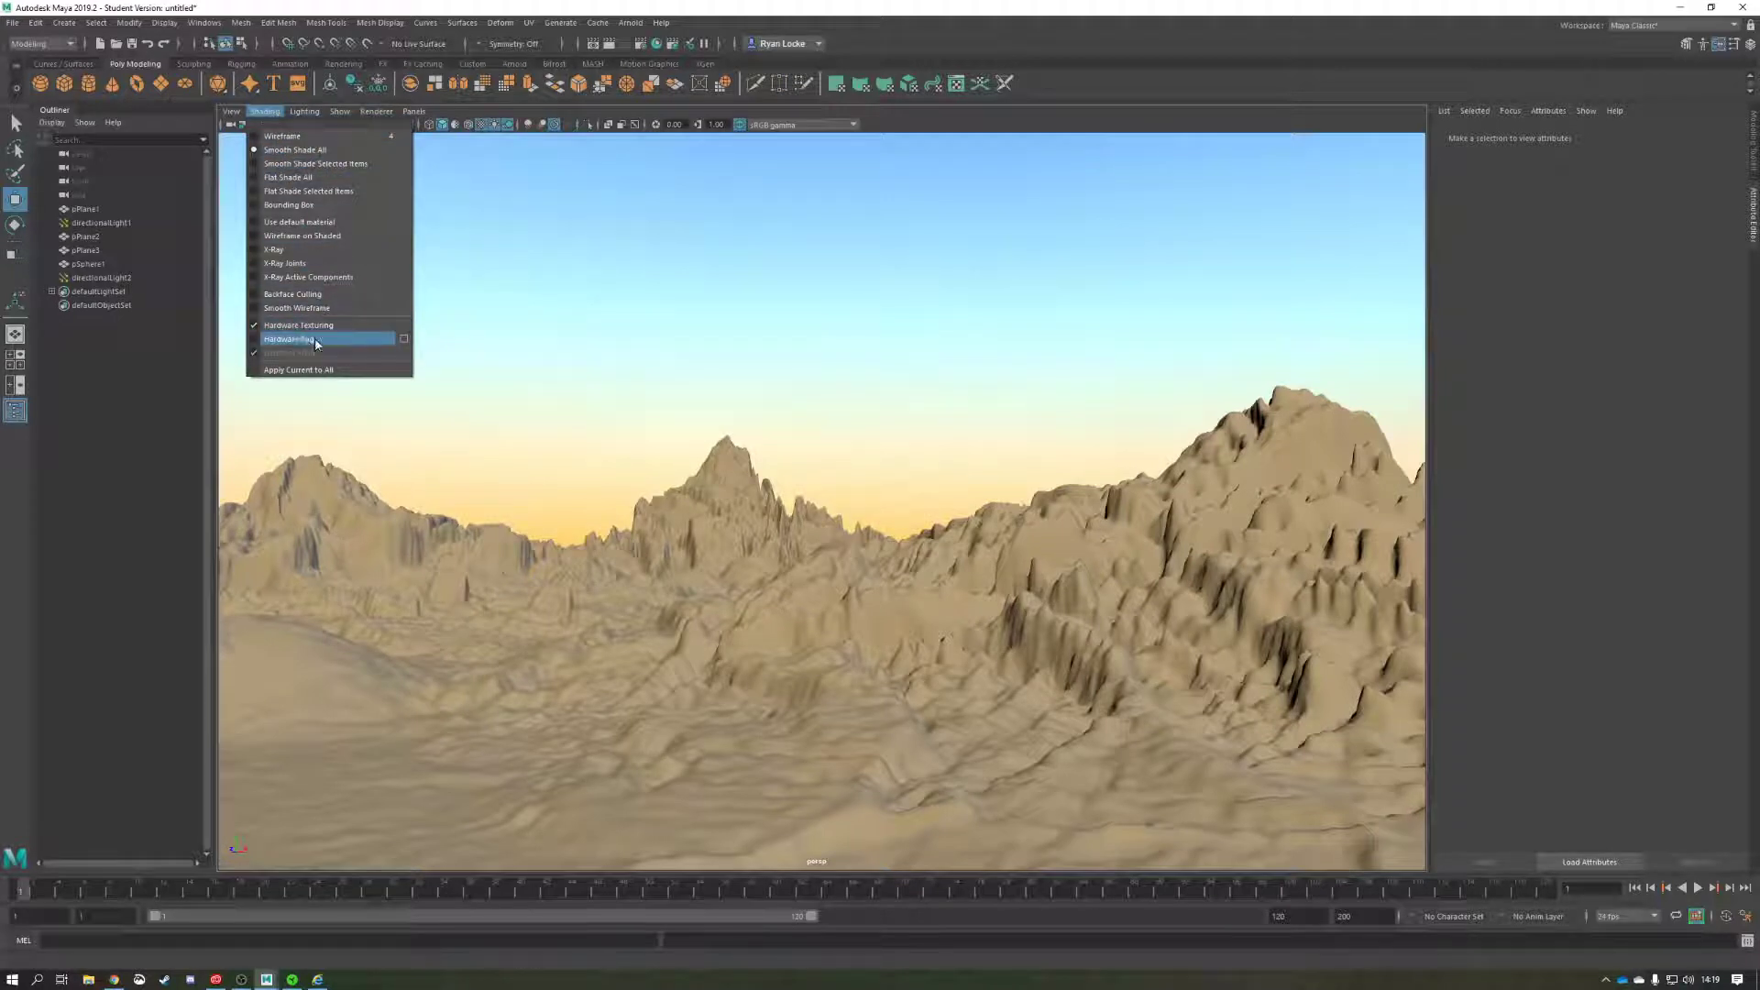
click(258, 339)
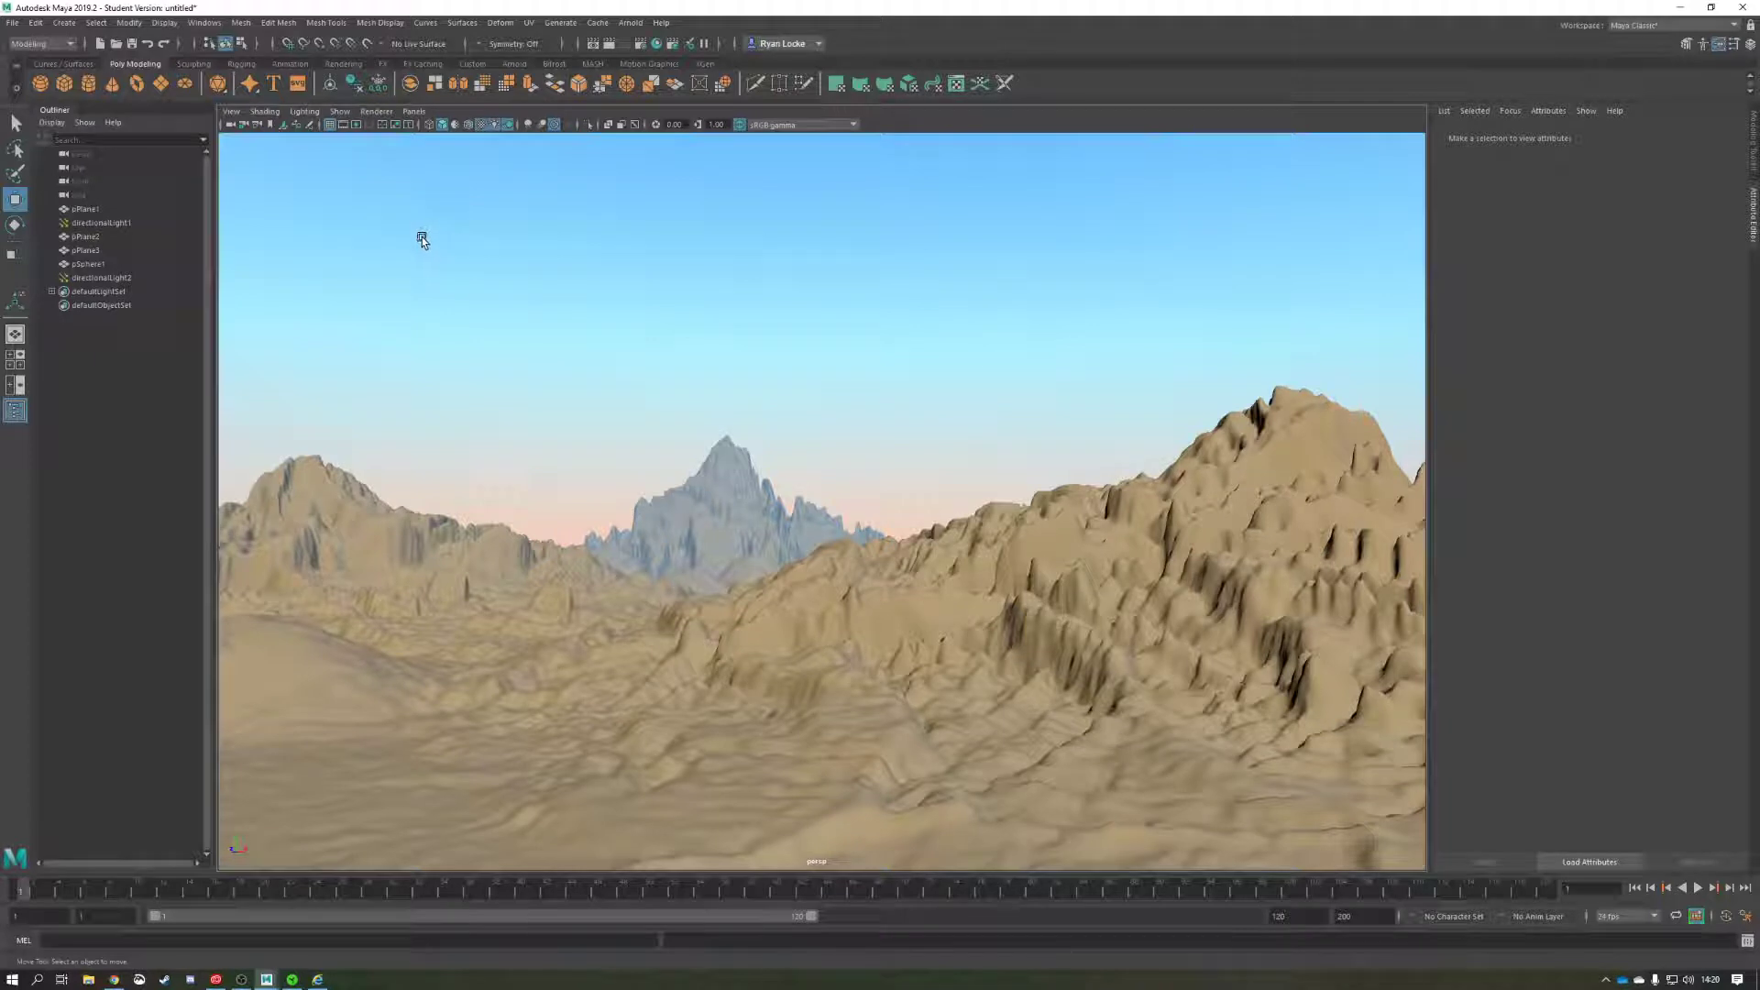
- In the Viewport 2.0 renderer settings, set the linear hardware fog's start to 6.579 and its end to 46.053
click(383, 111)
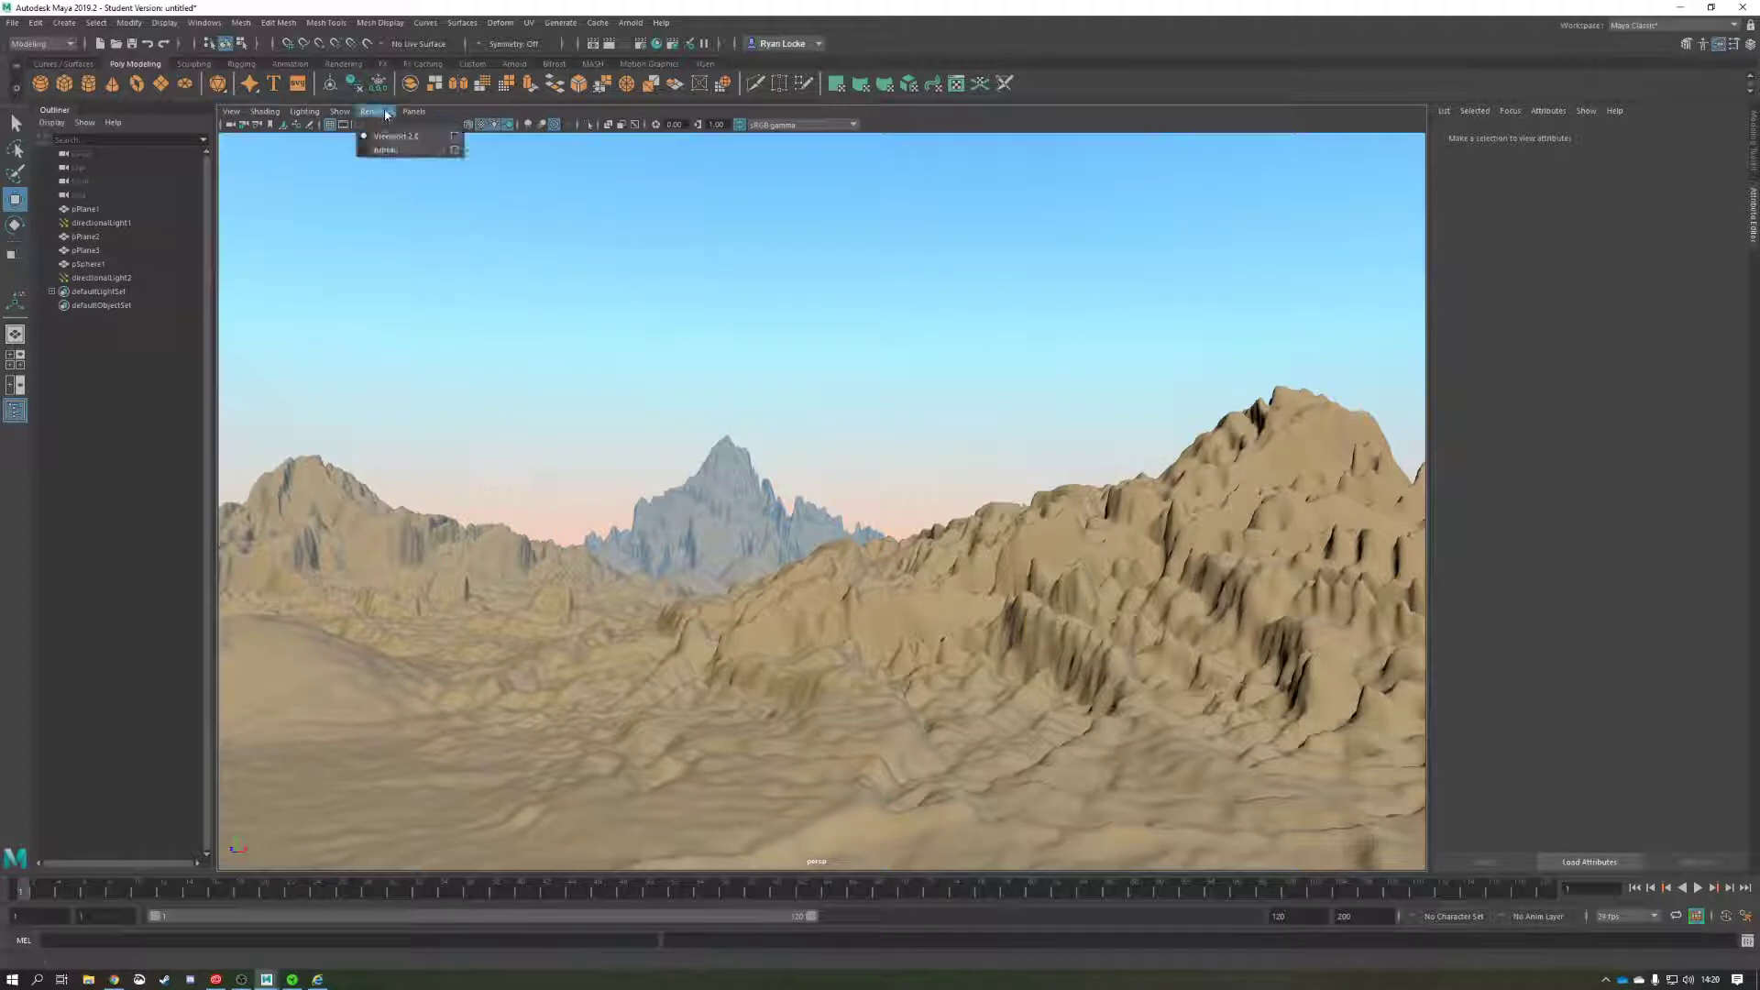
click(453, 136)
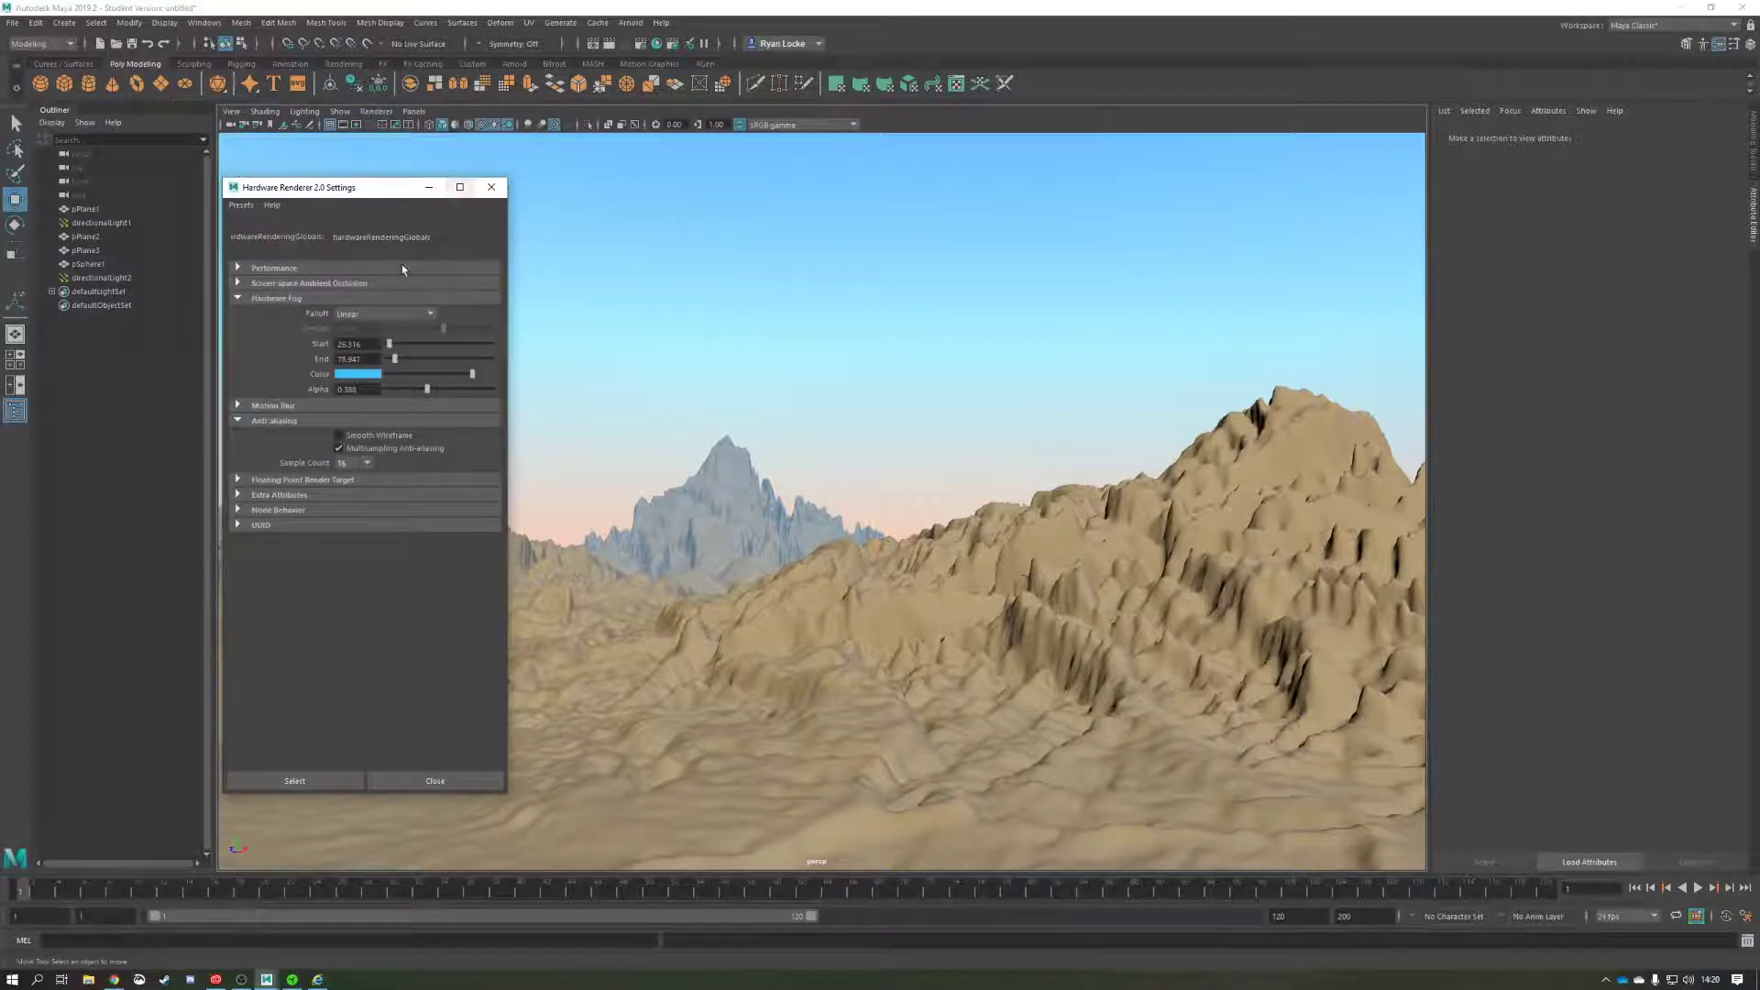
drag(389, 195, 1335, 223)
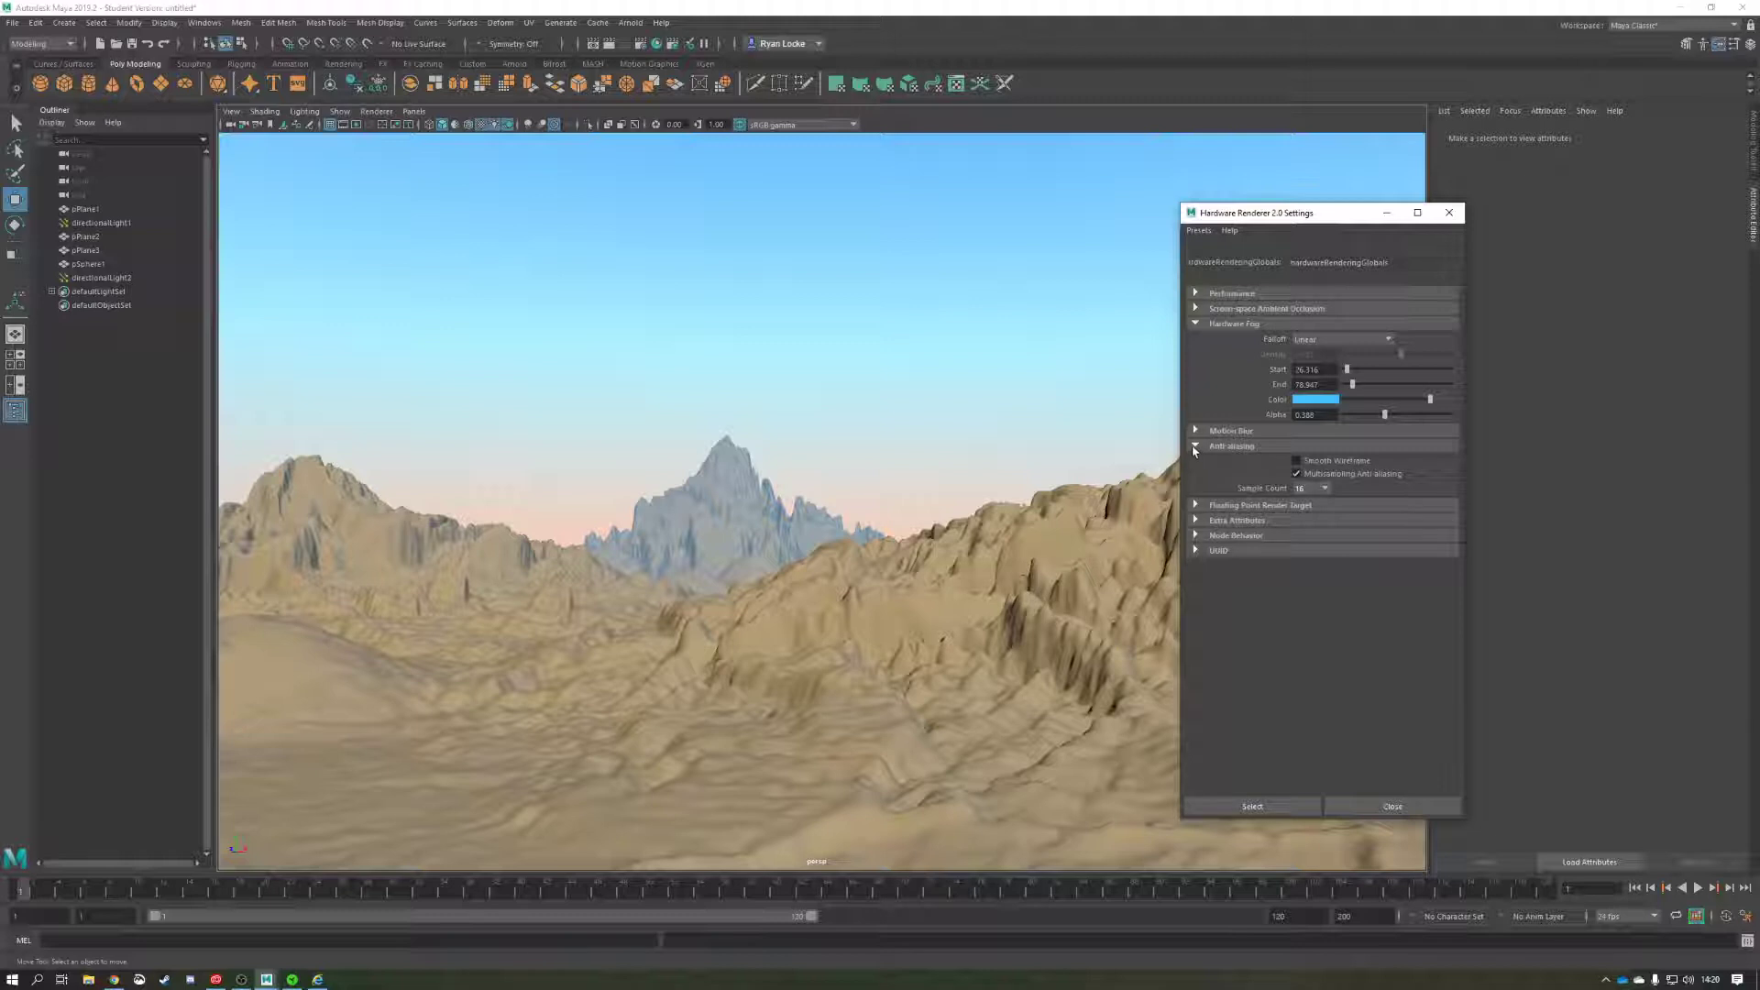
click(1194, 448)
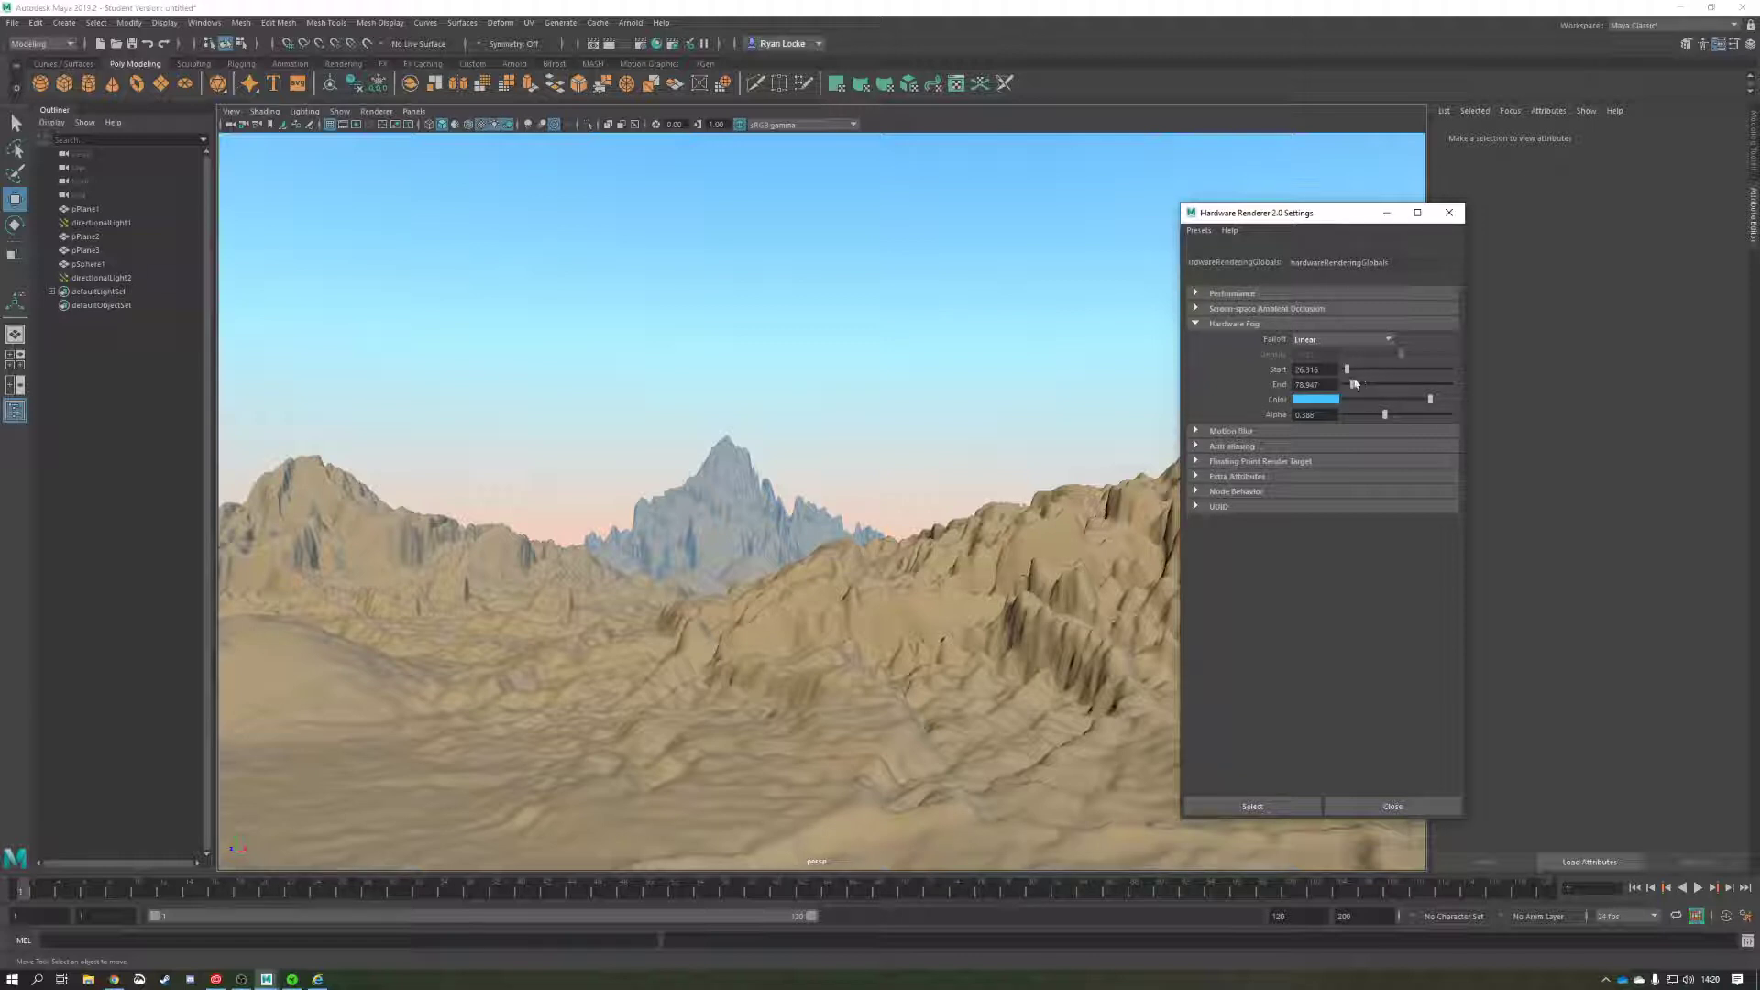
drag(1347, 371, 1346, 376)
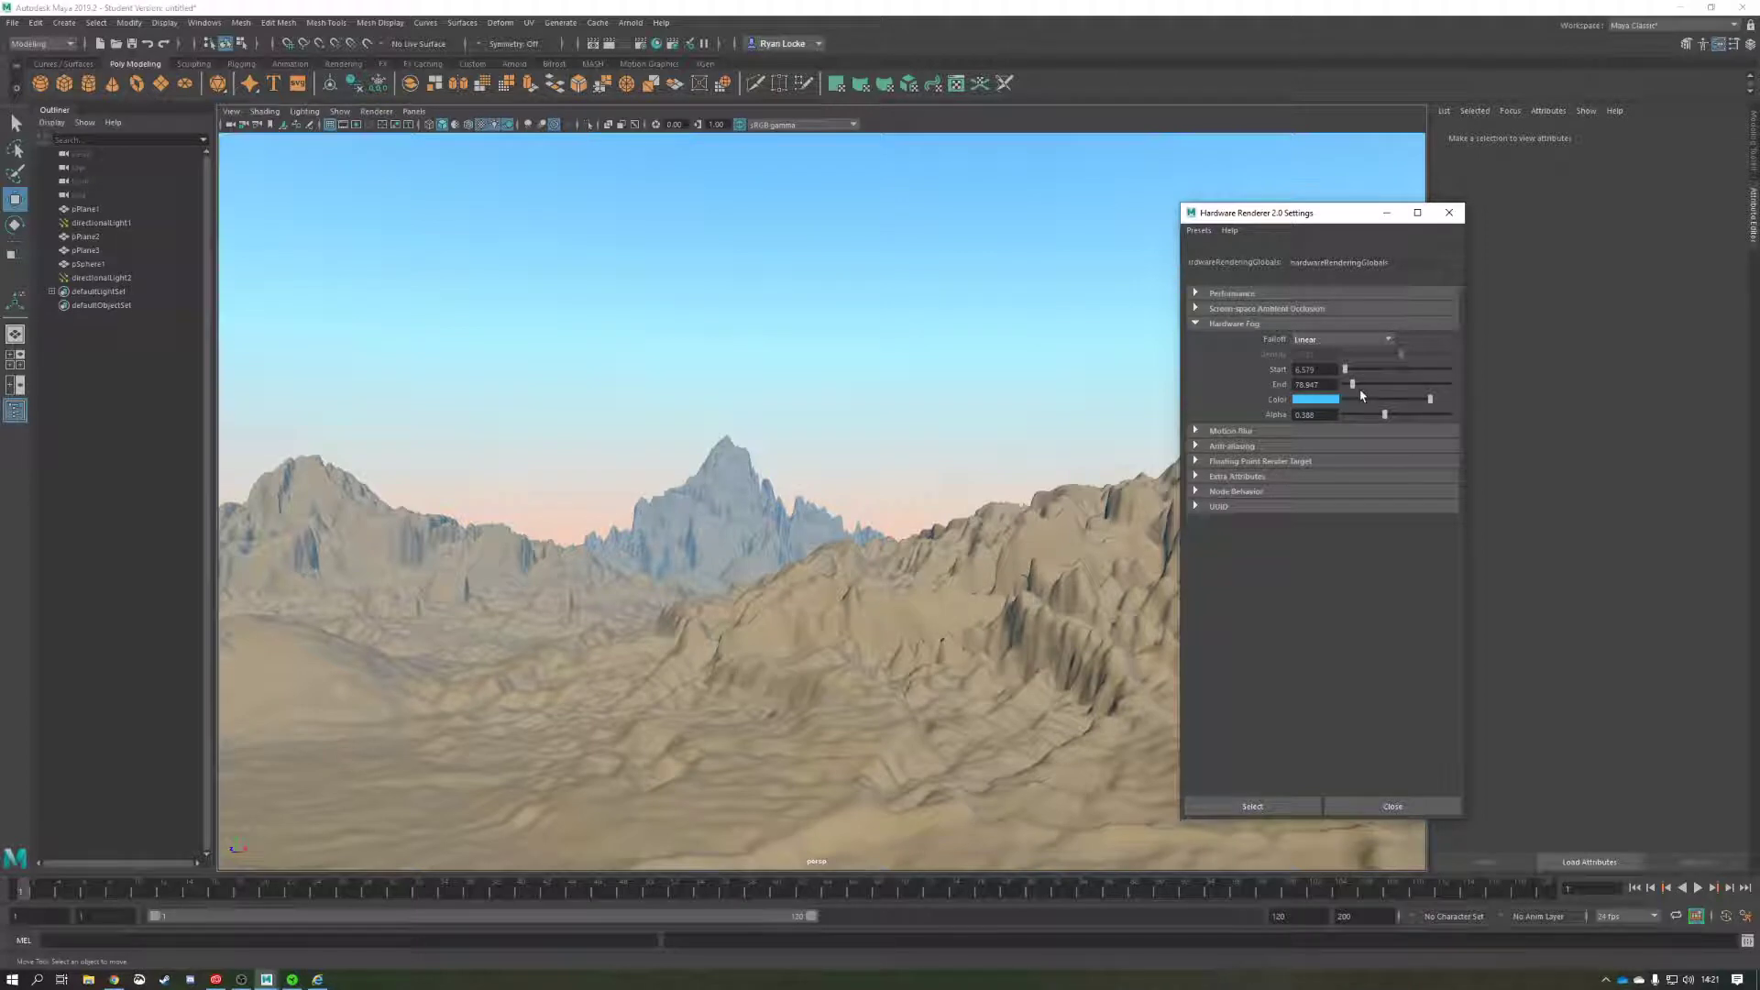
drag(1355, 389, 1350, 403)
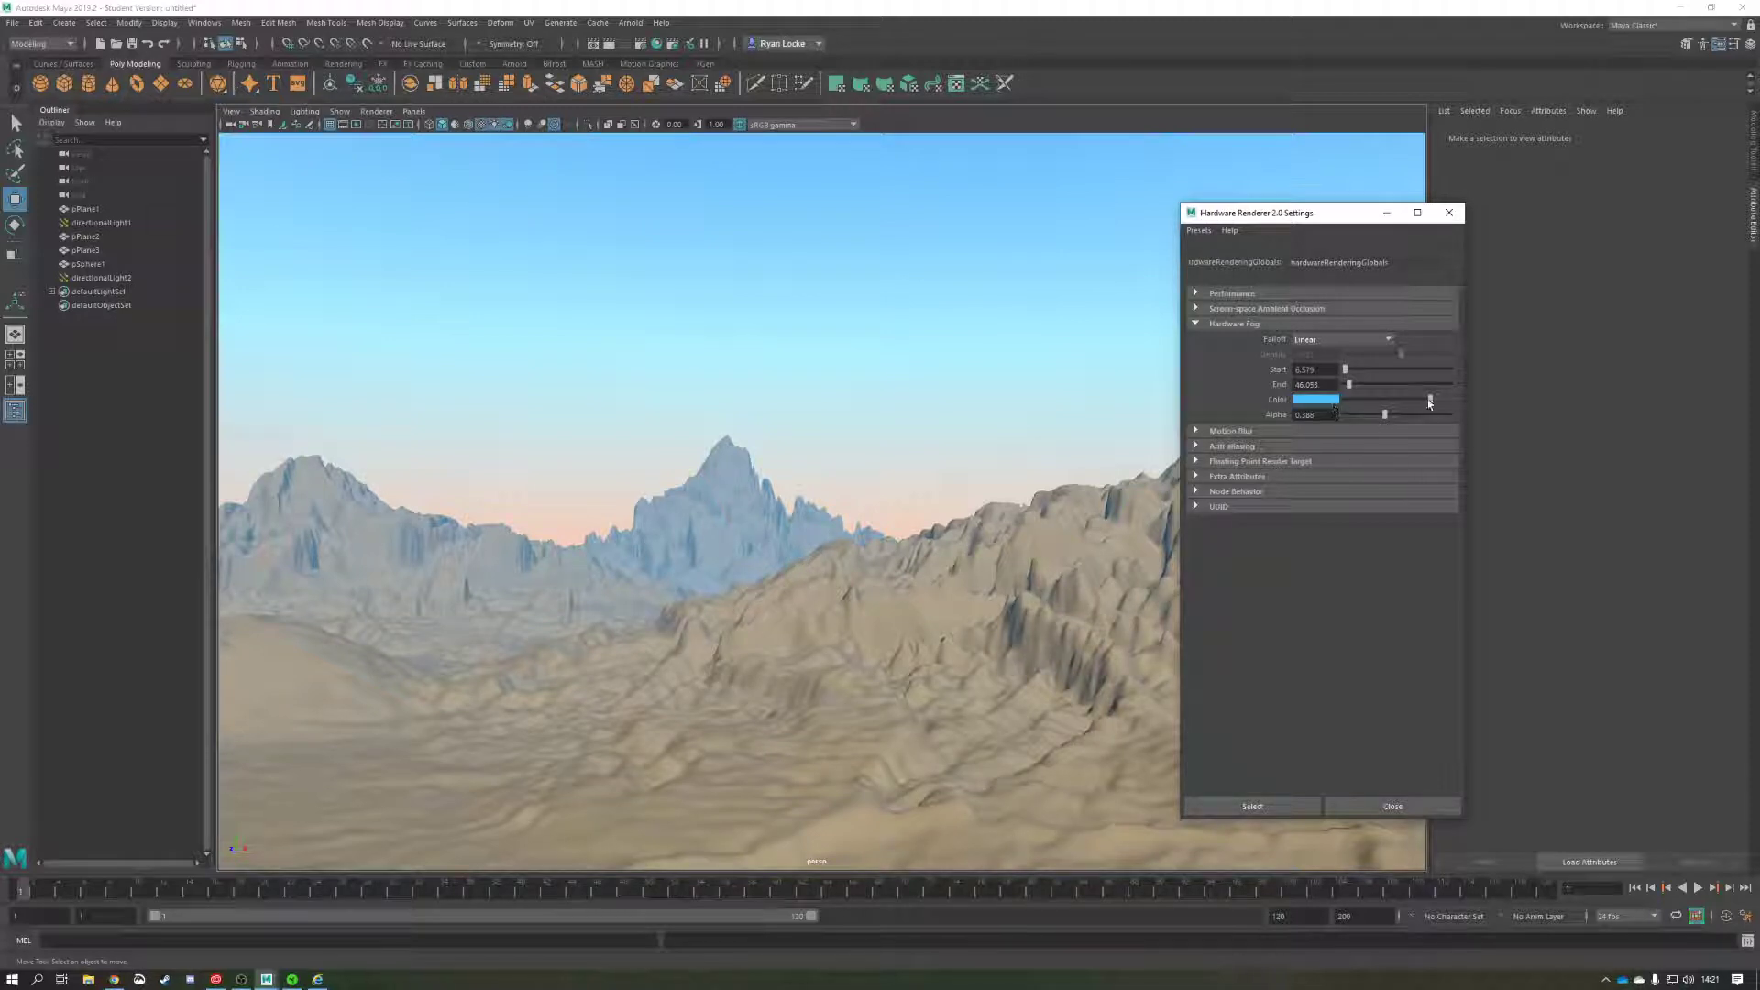
- Try a darker blue and a saturated orange-red as the hardware fog color
mouse_move(1429, 401)
mouse_down()
mouse_move(1388, 415)
mouse_move(1412, 418)
mouse_up()
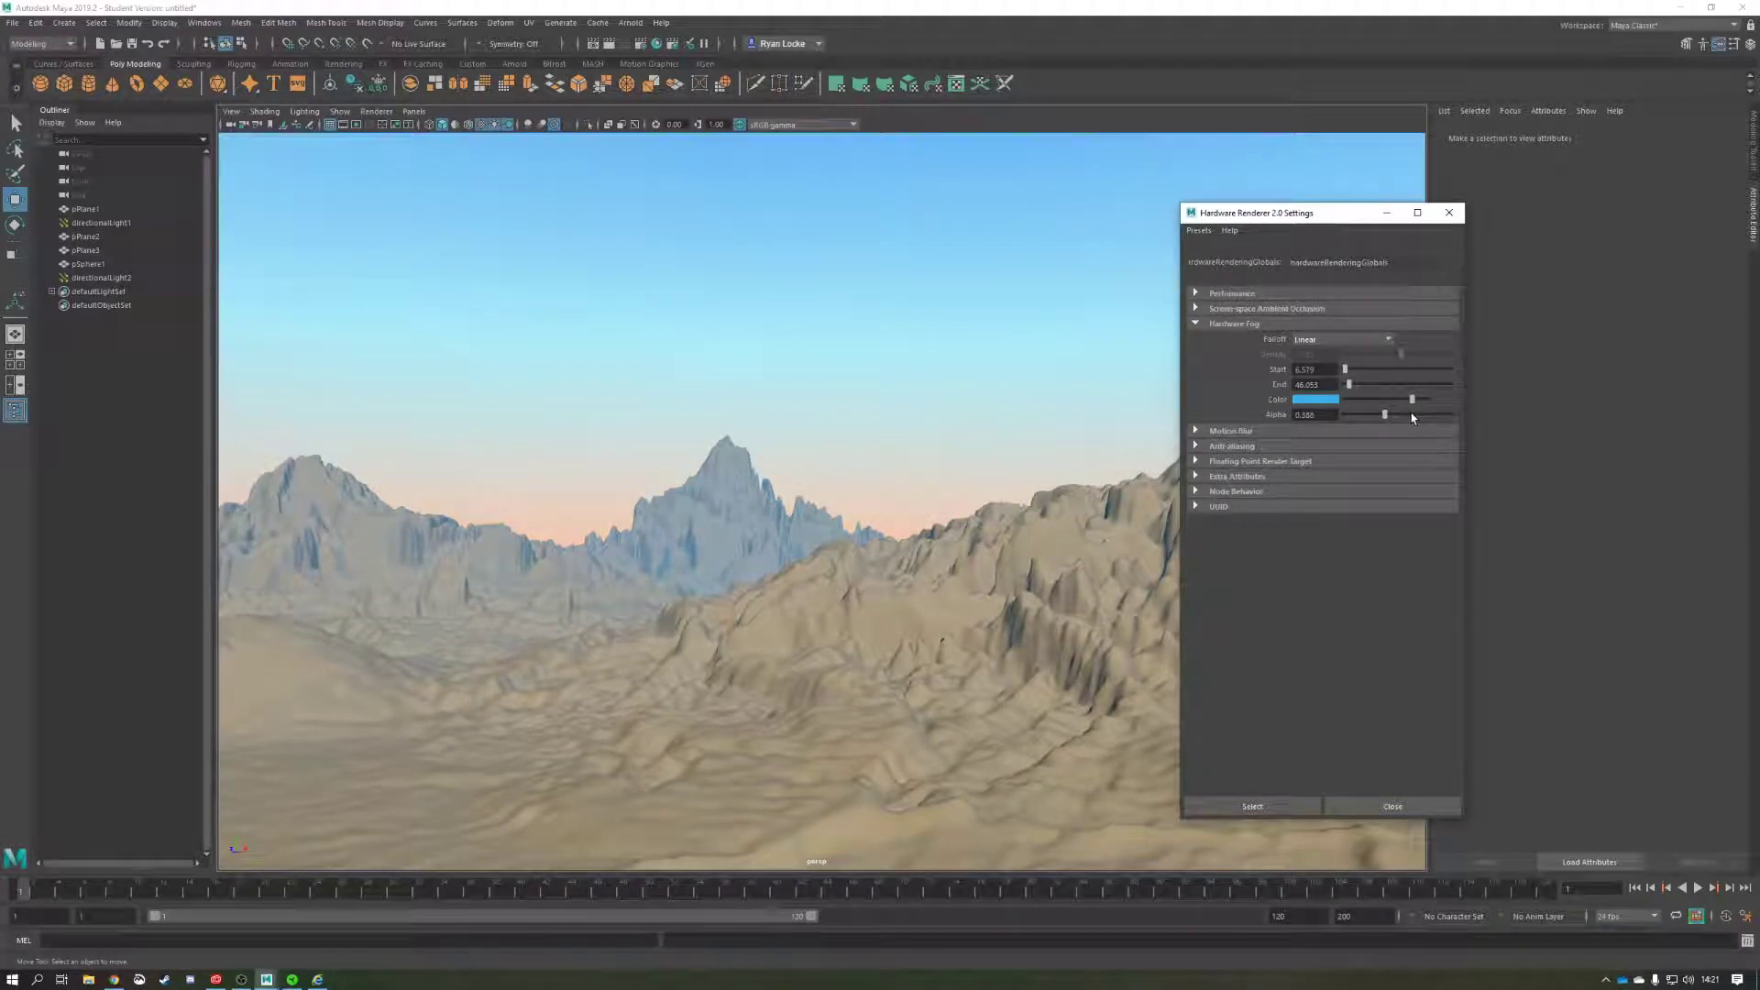
click(1320, 400)
click(1339, 403)
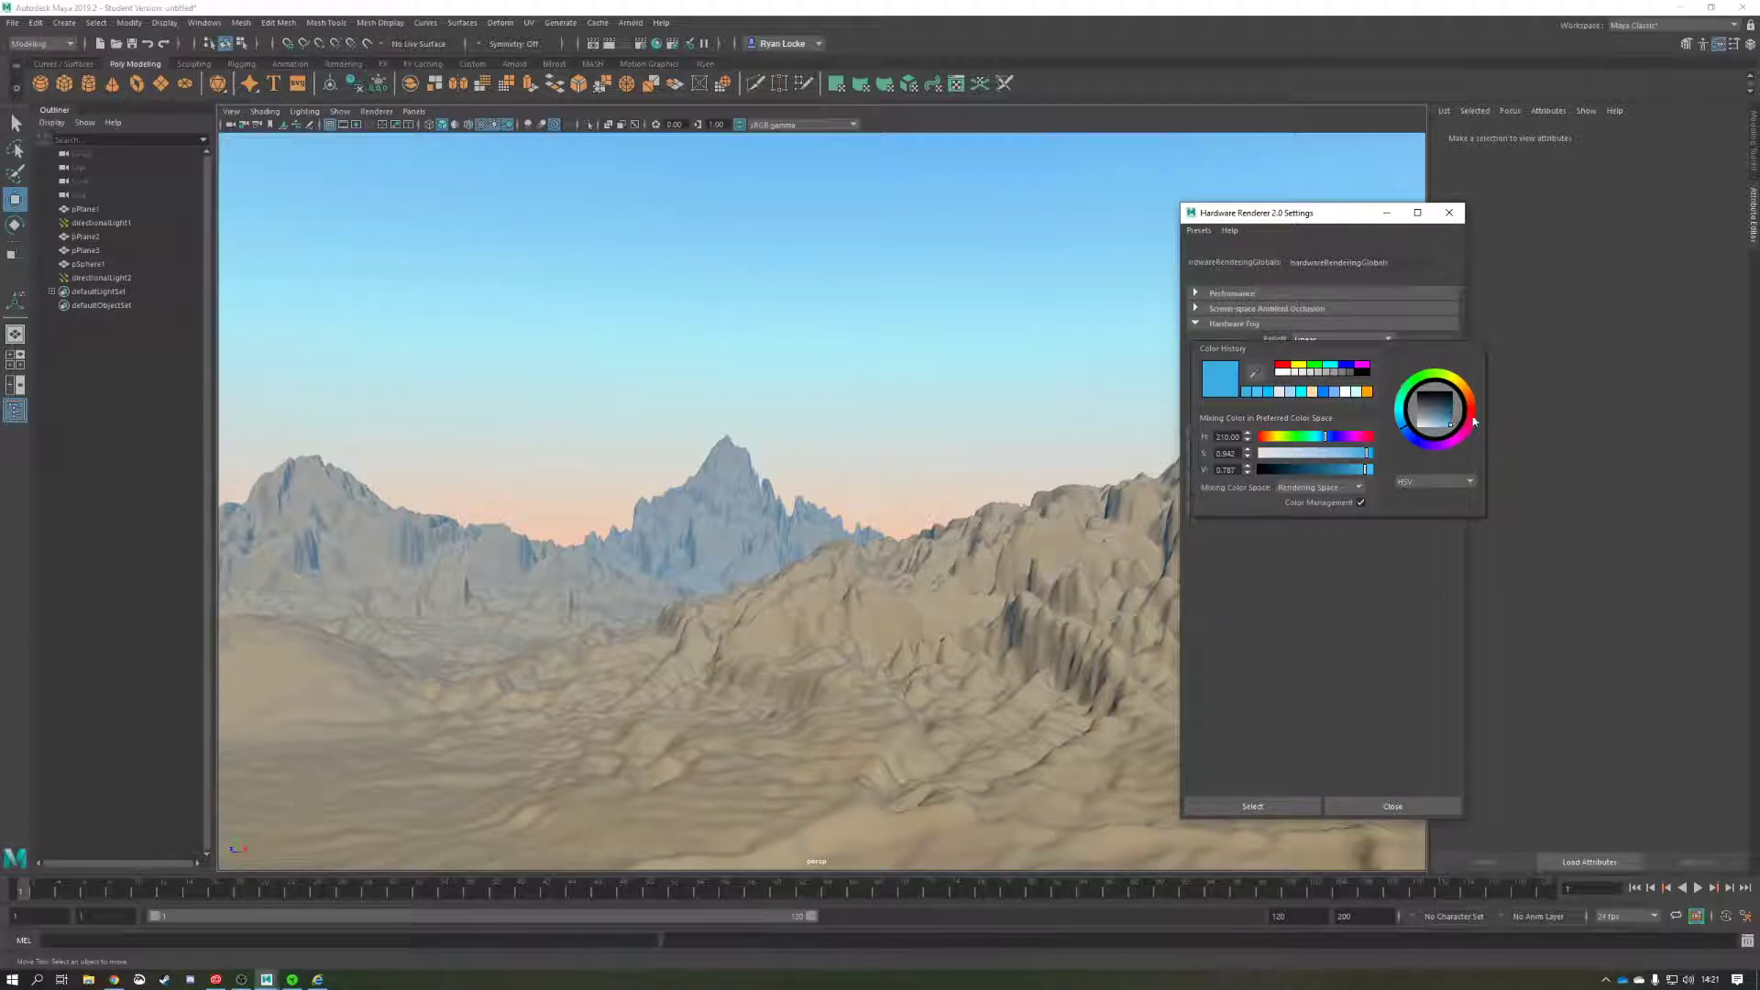
click(1472, 420)
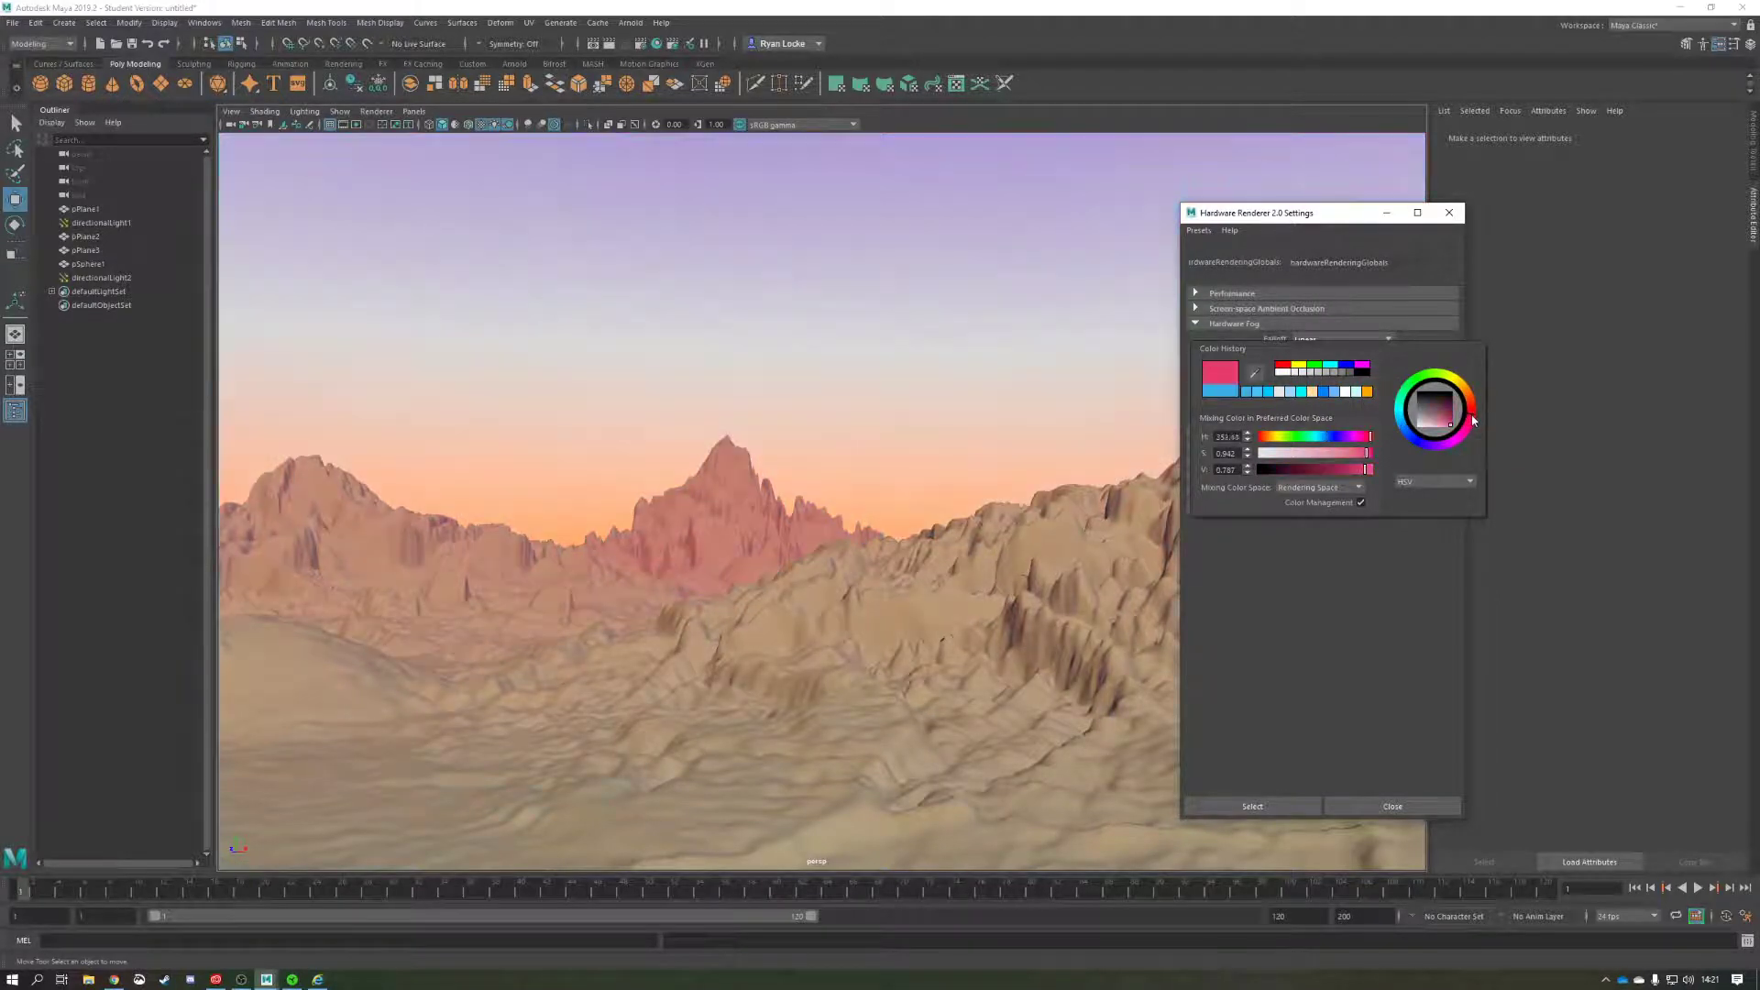
drag(1474, 418, 1476, 413)
mouse_move(1365, 461)
mouse_down()
mouse_move(1313, 462)
mouse_move(1374, 468)
mouse_up()
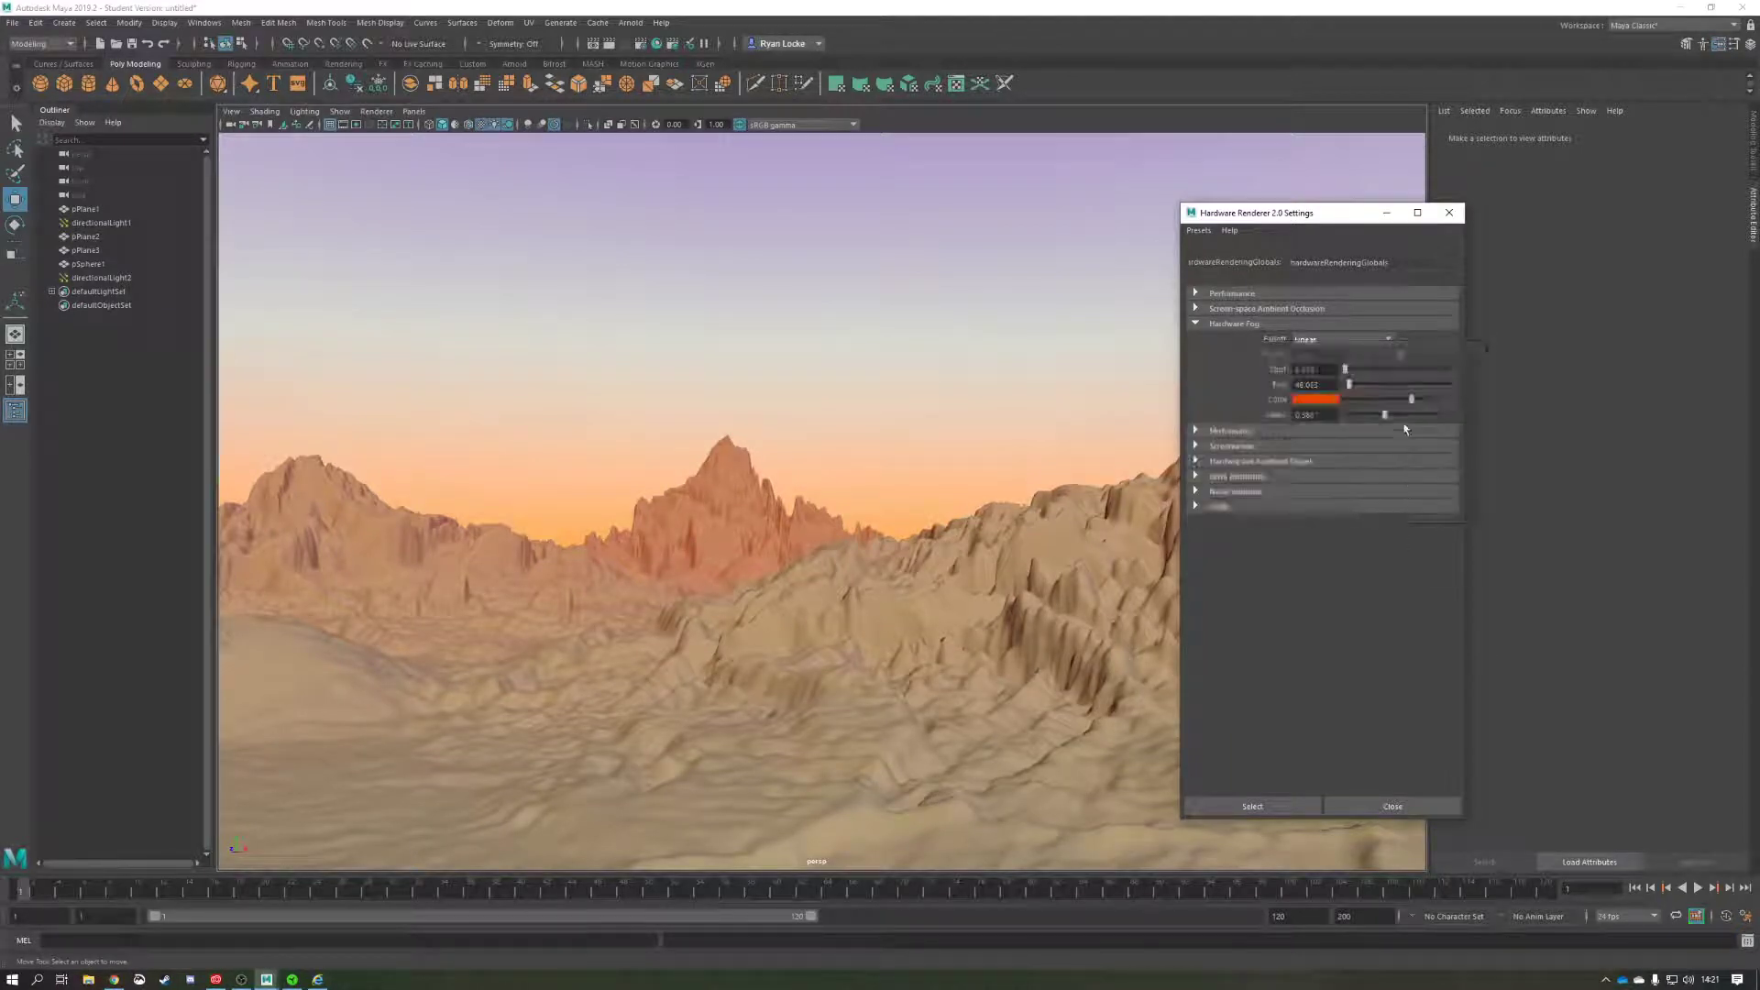
- Try a pale cyan fog color, raising the fog alpha to about 0.9 and lowering it again below 0.4
click(1338, 385)
mouse_move(1432, 431)
mouse_down()
mouse_move(1394, 447)
mouse_move(1383, 417)
mouse_move(1443, 423)
mouse_move(1427, 427)
mouse_up()
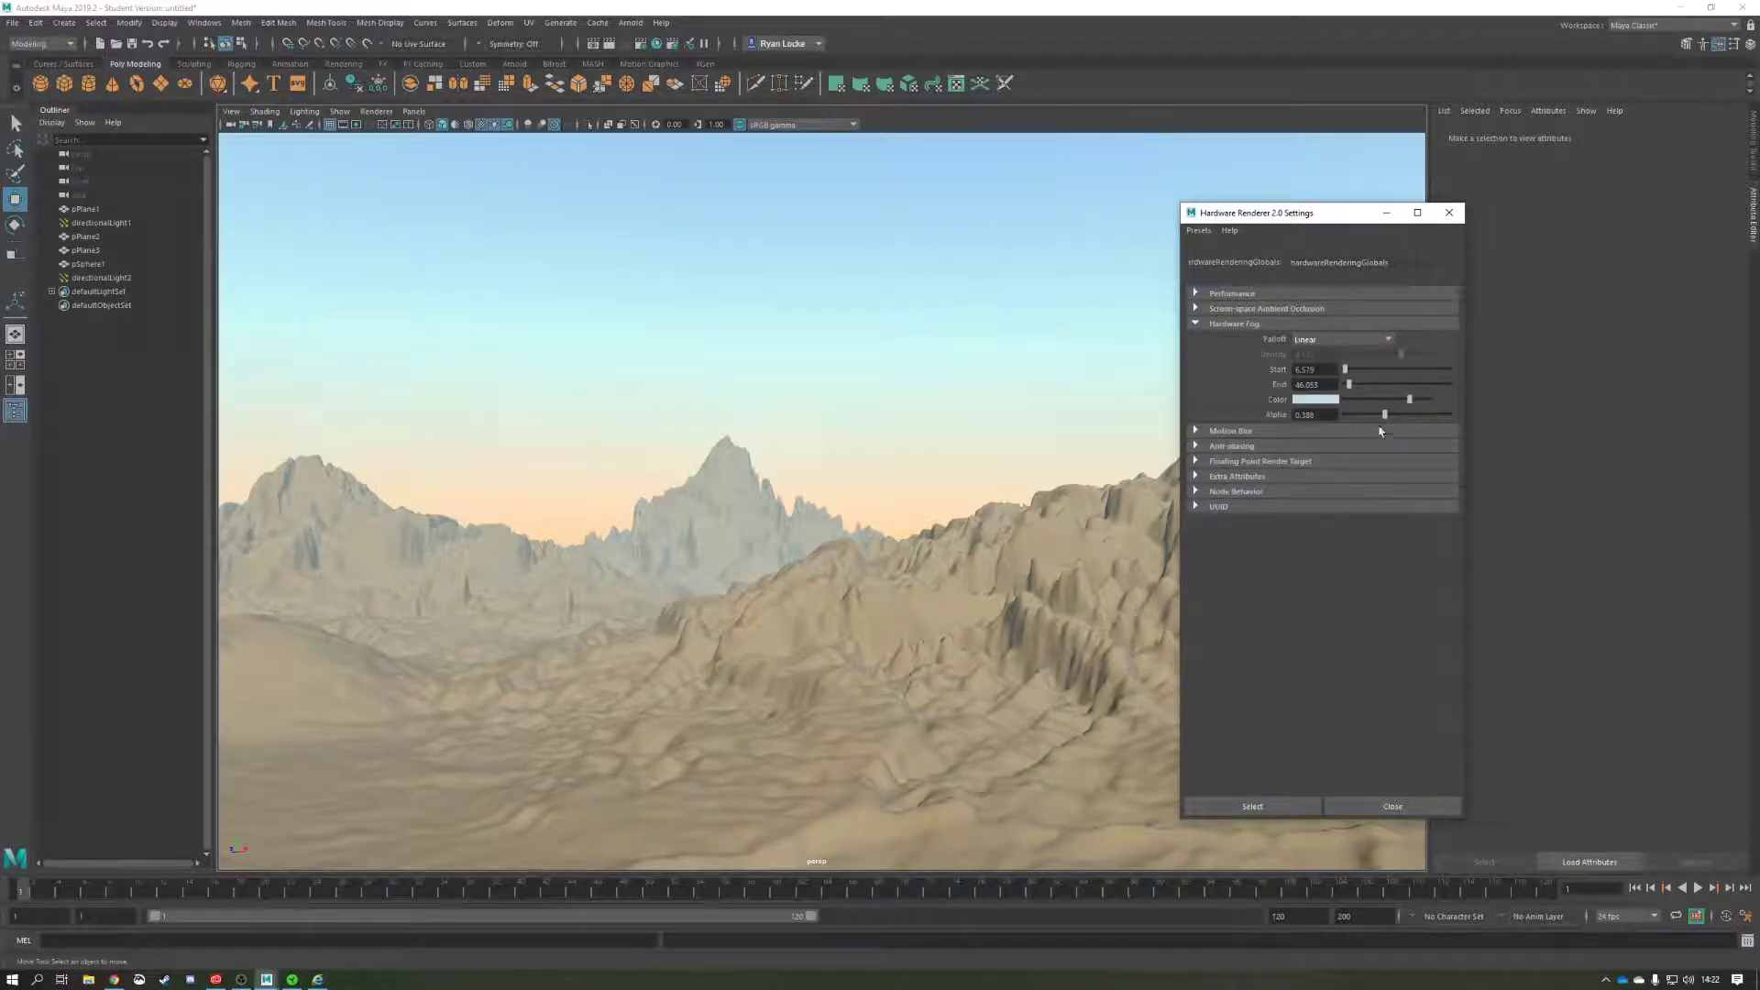
drag(1386, 421, 1440, 429)
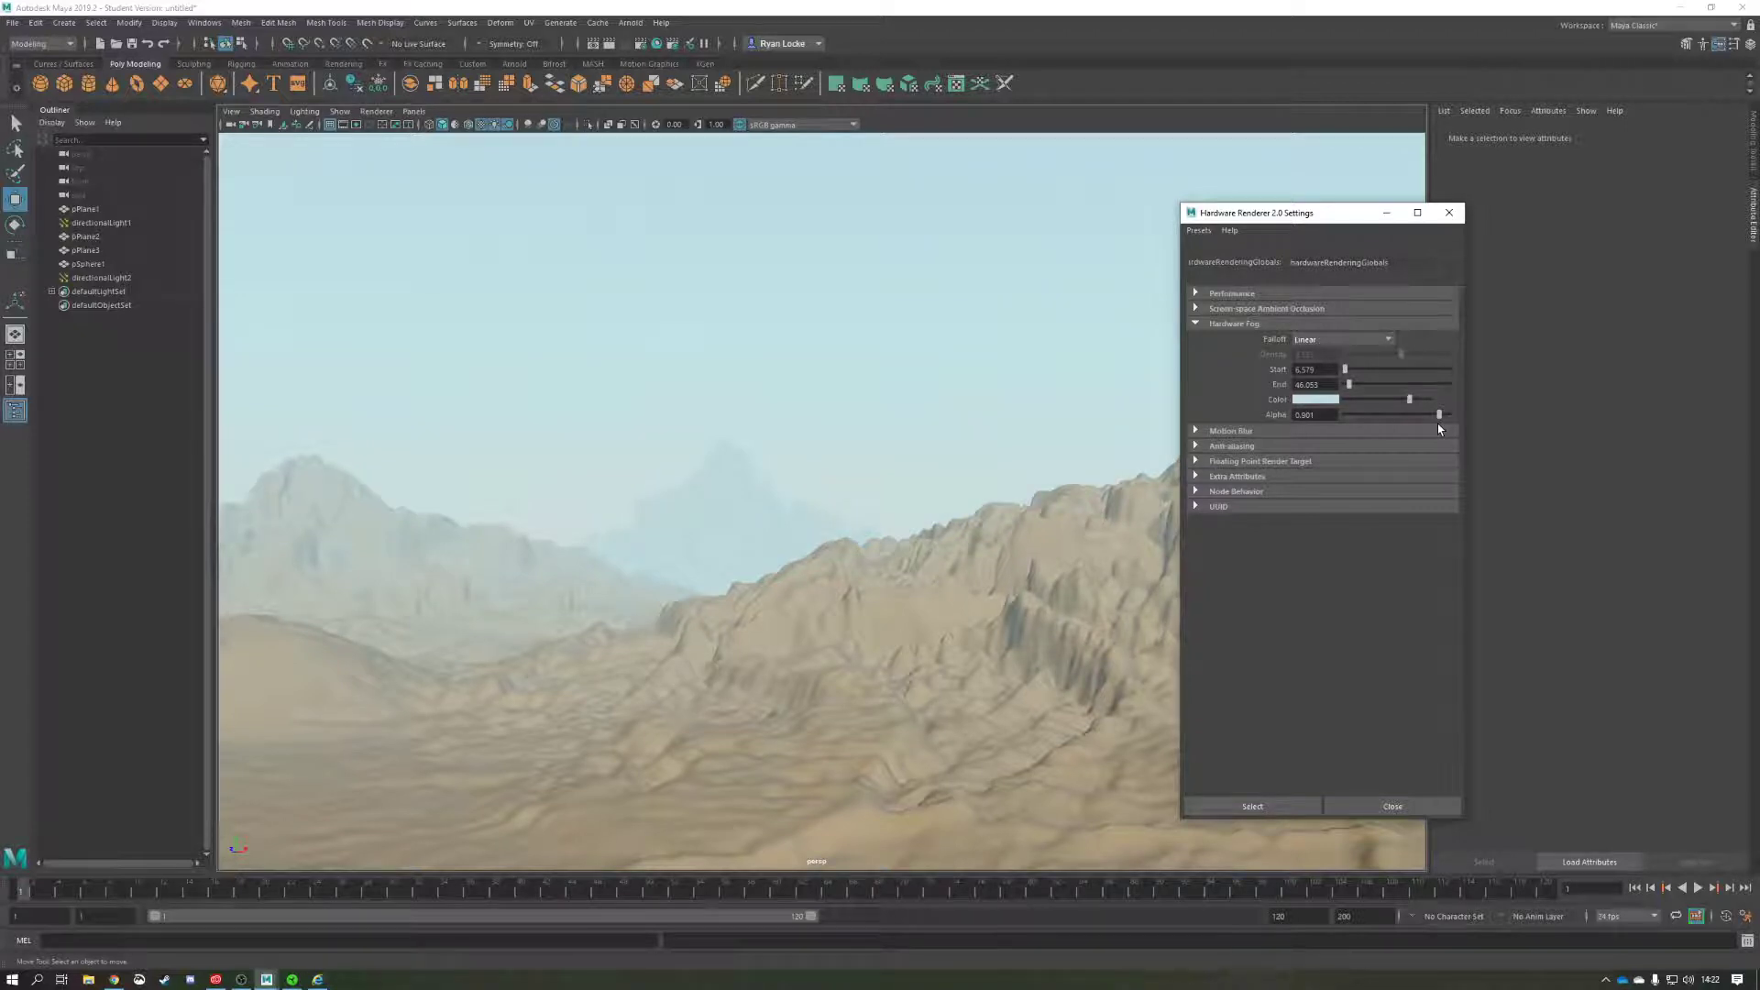
drag(1438, 428, 1384, 446)
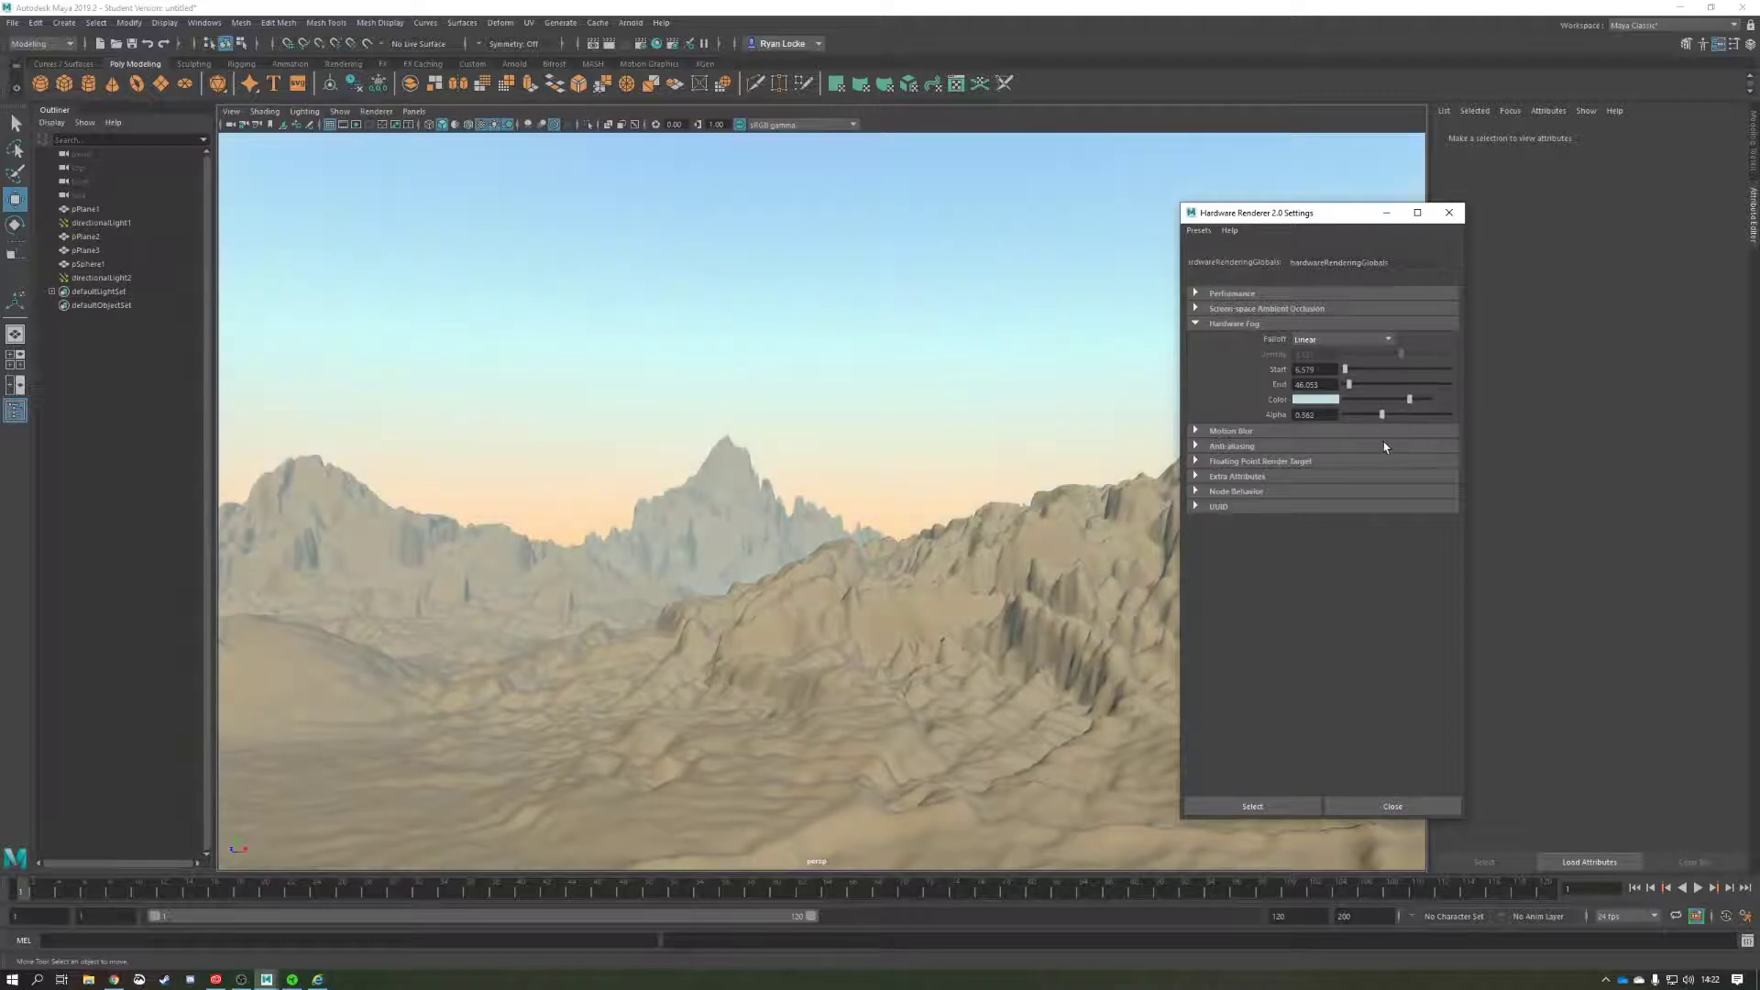
- Set the hardware fog color to light blue with hue 210 and value 1.0, and the fog alpha to 0.467
click(1325, 402)
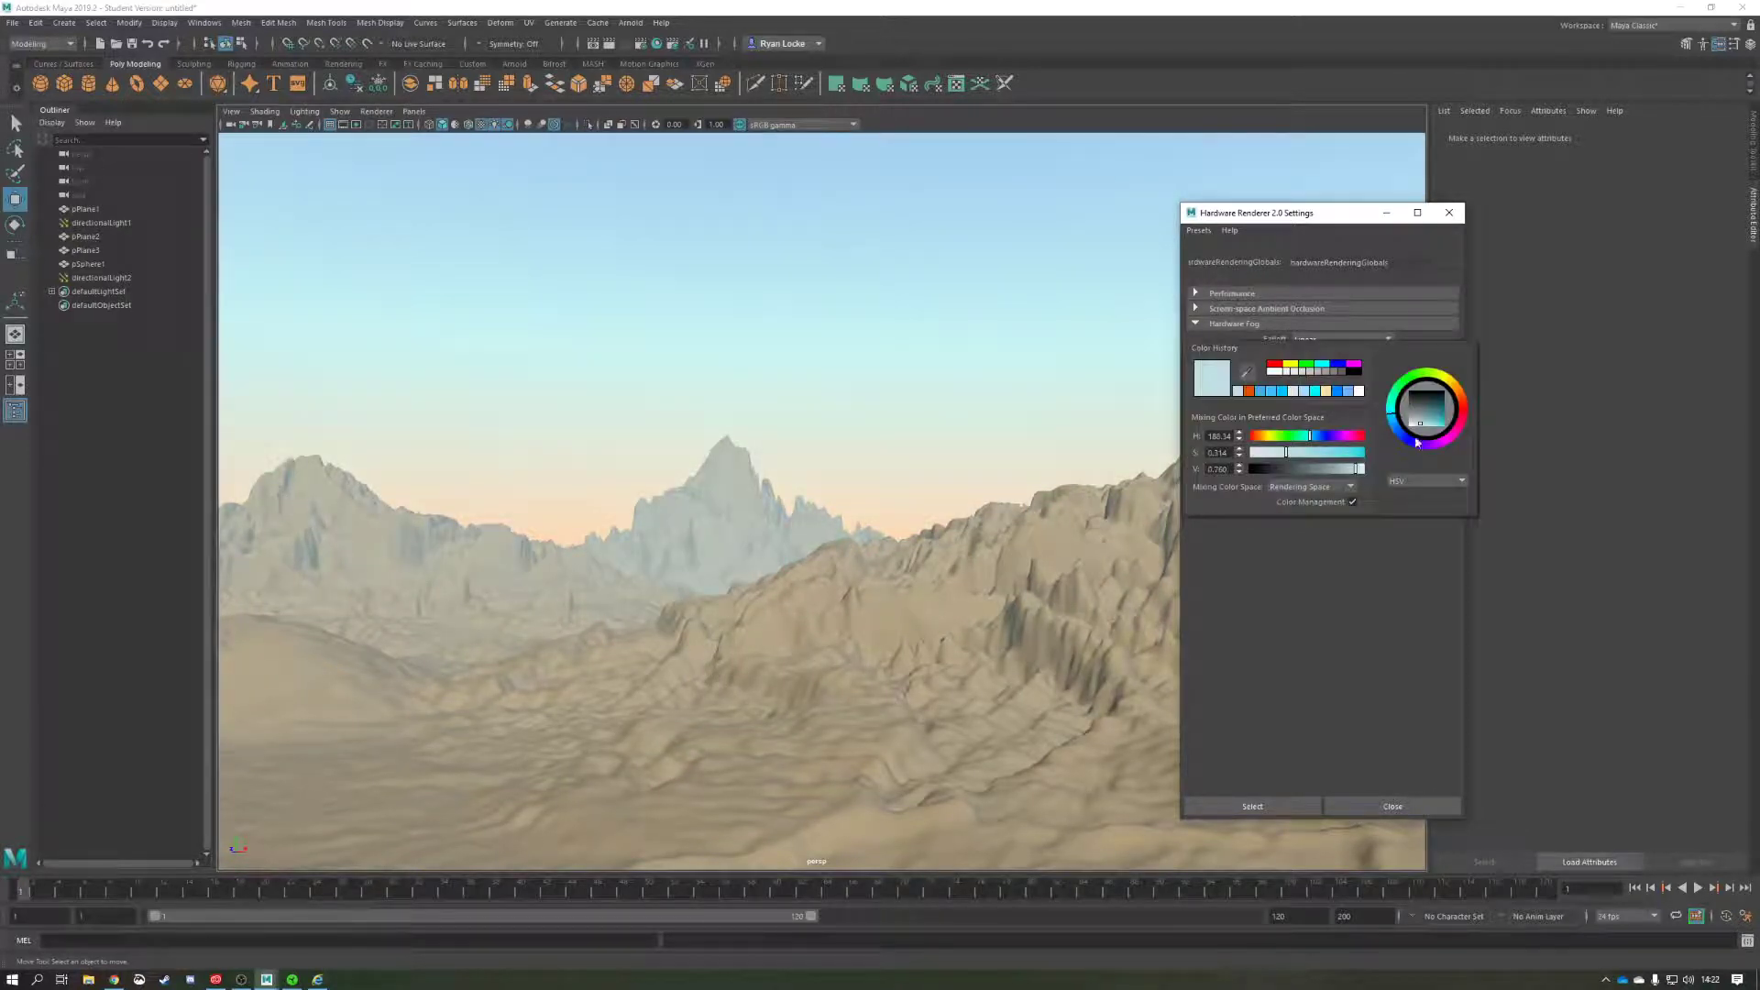
mouse_move(1395, 423)
mouse_down()
mouse_move(1403, 444)
mouse_move(1420, 430)
mouse_move(1392, 427)
mouse_move(1437, 441)
mouse_up()
click(1262, 391)
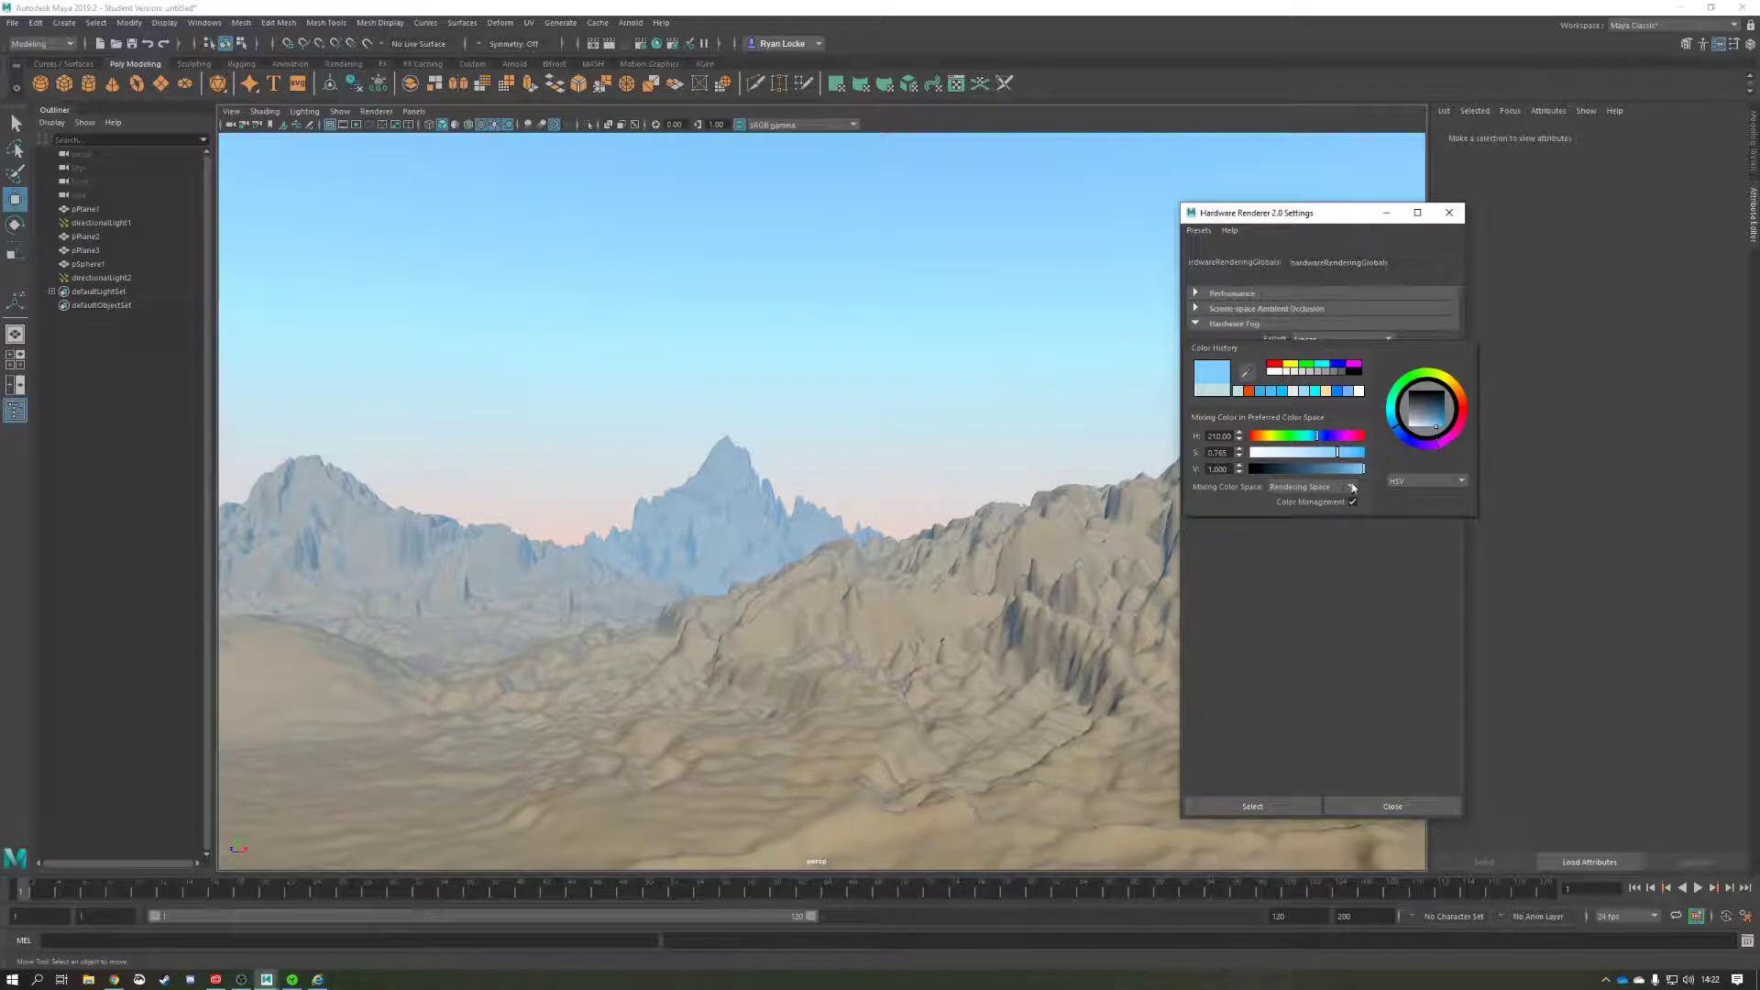
drag(1398, 415, 1389, 417)
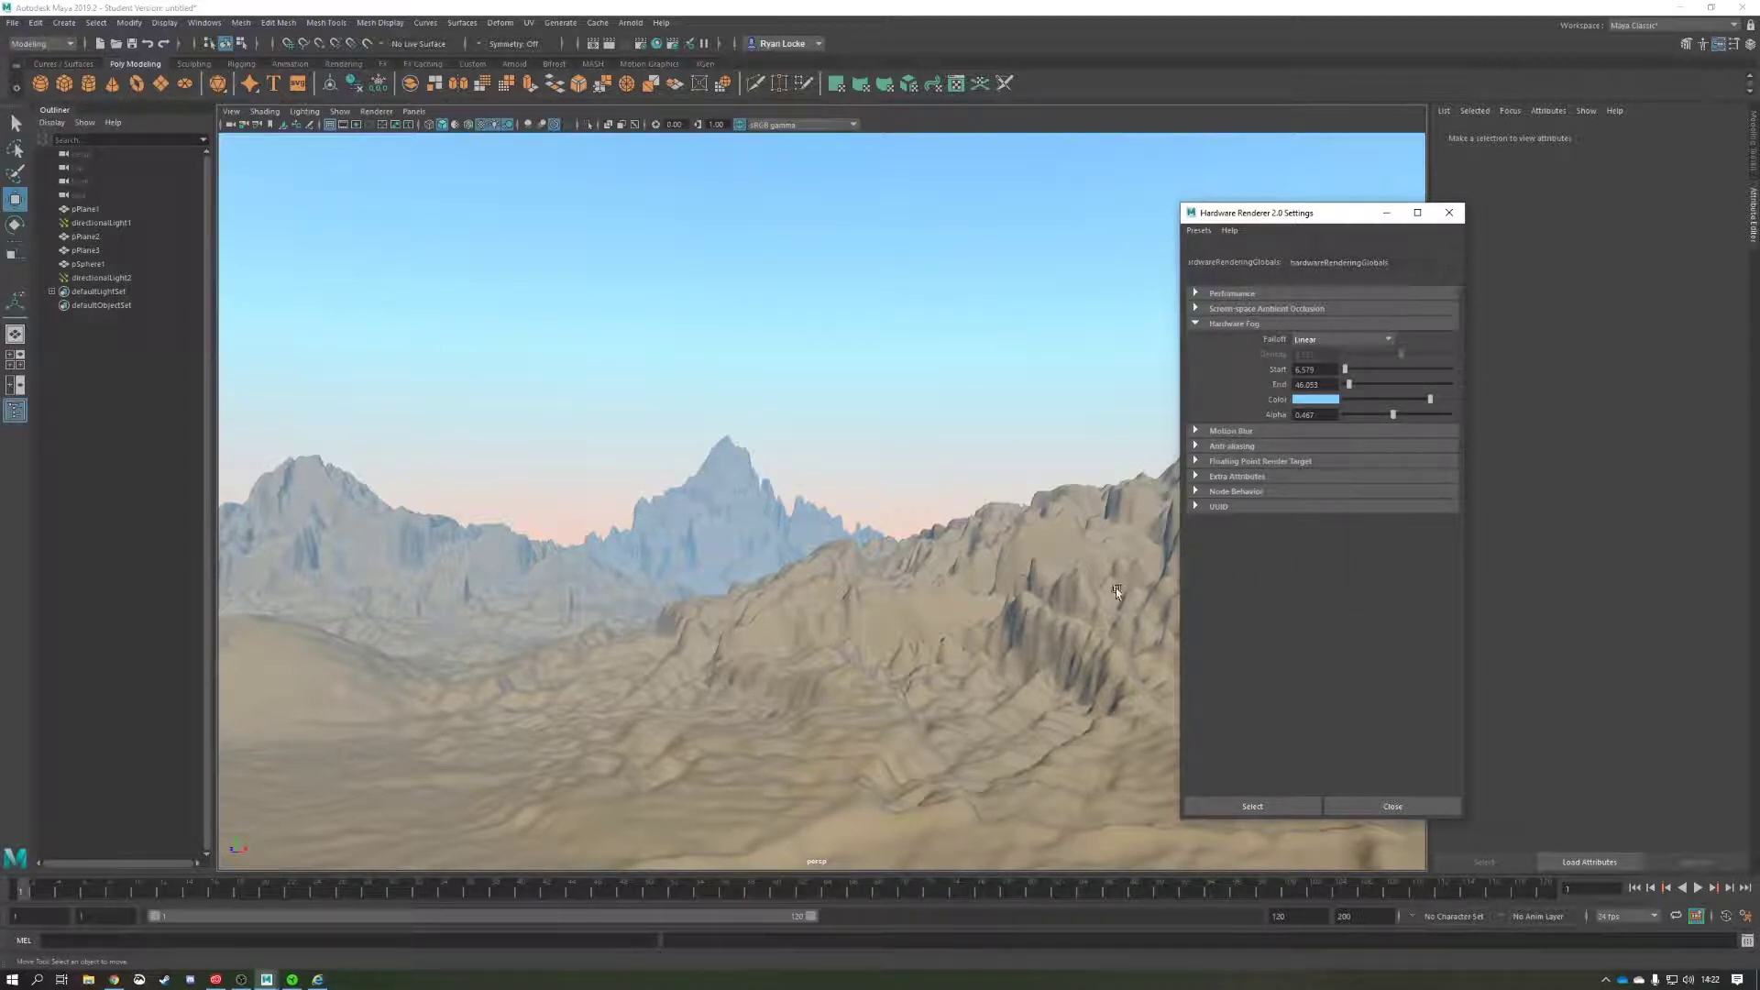
- In the hardware fog settings, switch the falloff to Exponential and lower the density to about 0.039 and the alpha to about 0.373
click(1392, 806)
mouse_move(1010, 530)
alt+right_down()
mouse_move(1148, 712)
mouse_move(962, 452)
mouse_move(1057, 586)
mouse_move(1090, 679)
mouse_move(1009, 530)
mouse_move(982, 385)
mouse_move(1023, 549)
alt+right_up()
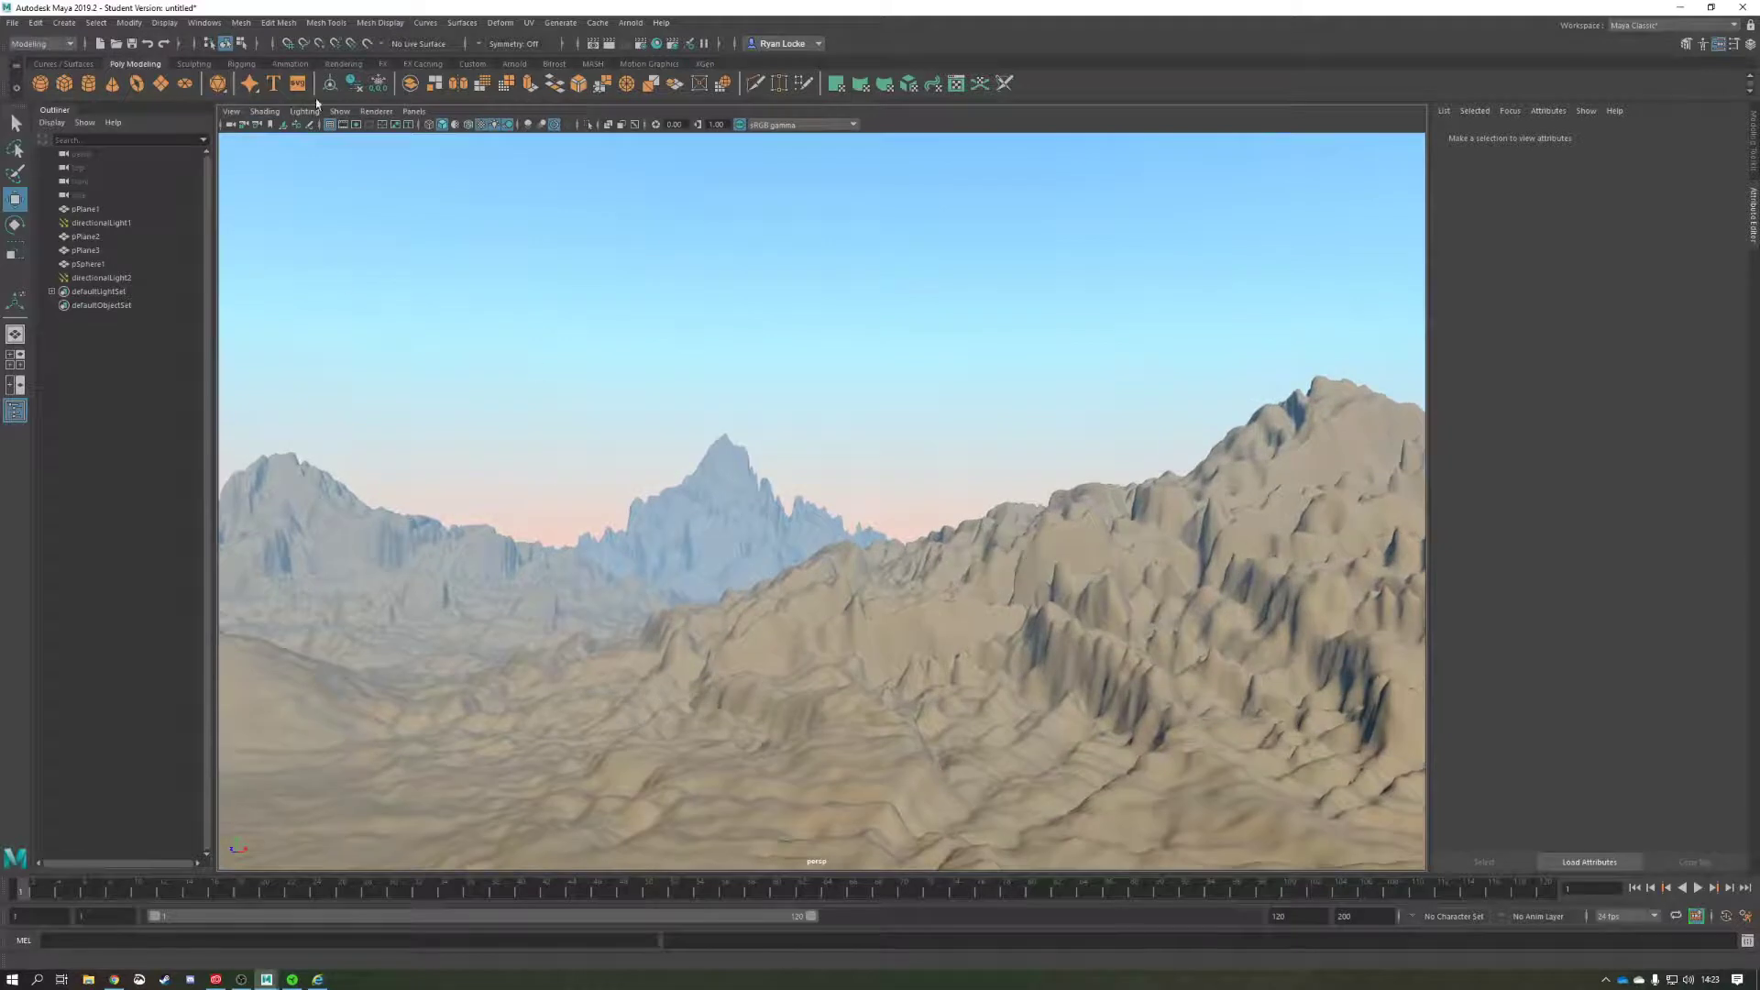
click(385, 112)
click(455, 138)
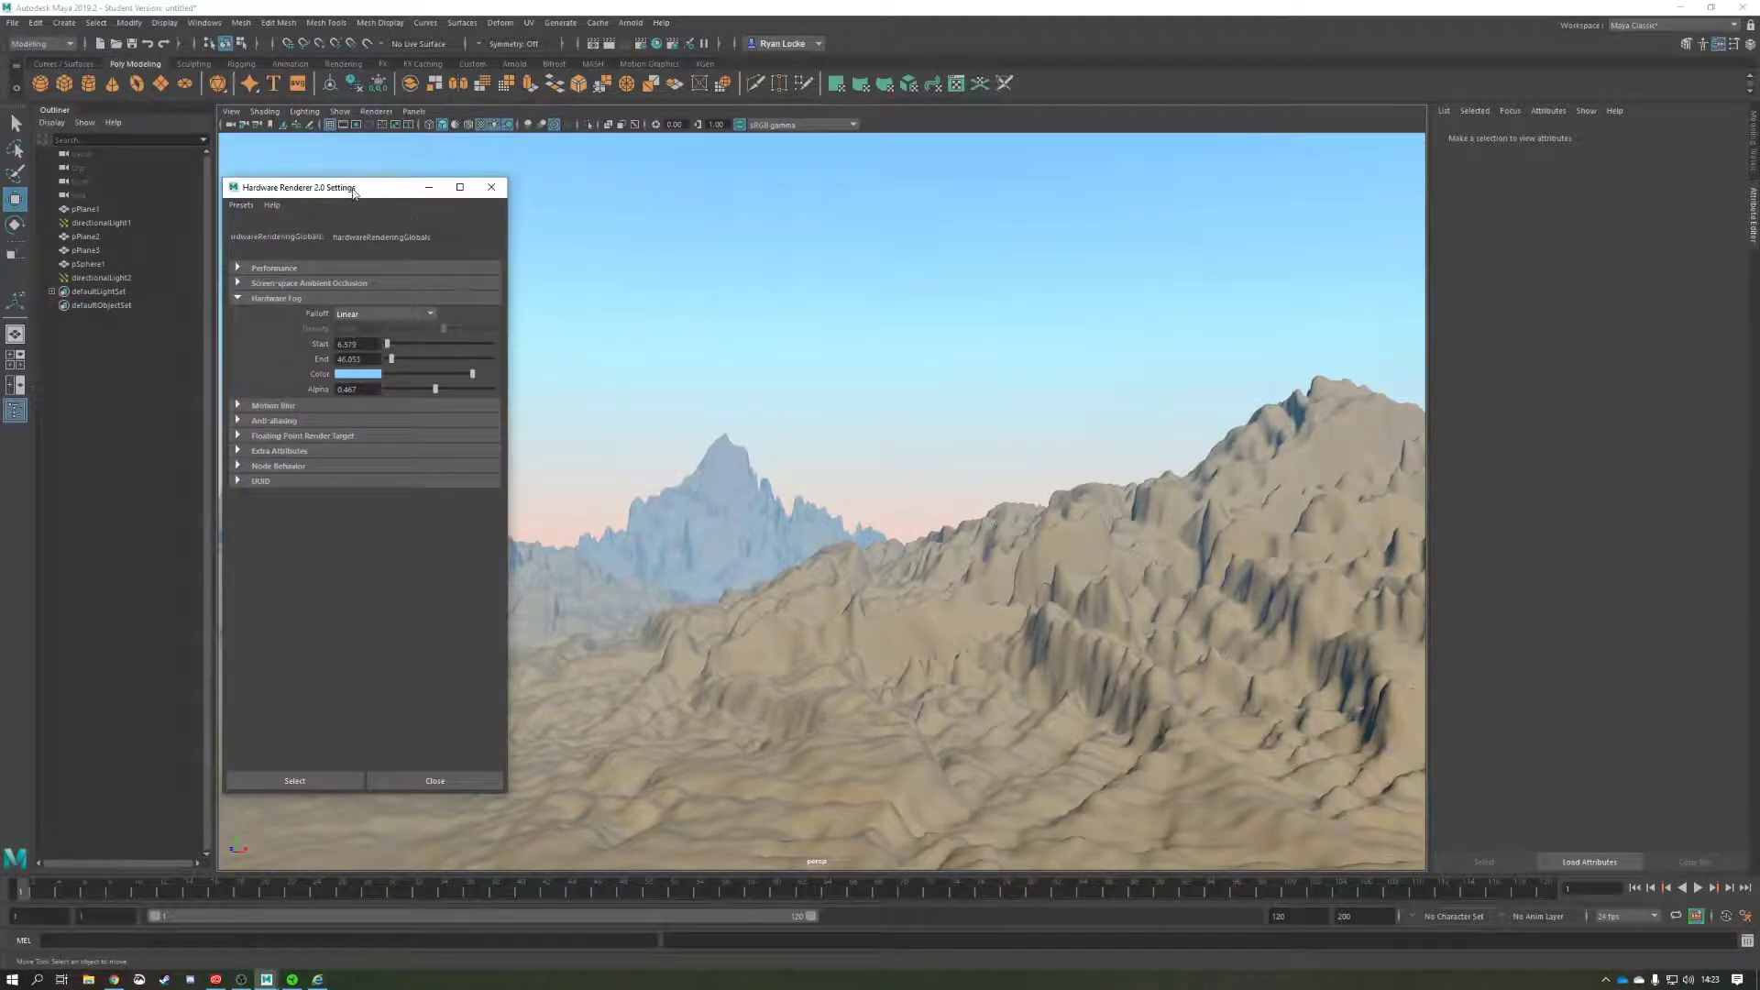
drag(349, 191, 1340, 243)
click(1388, 367)
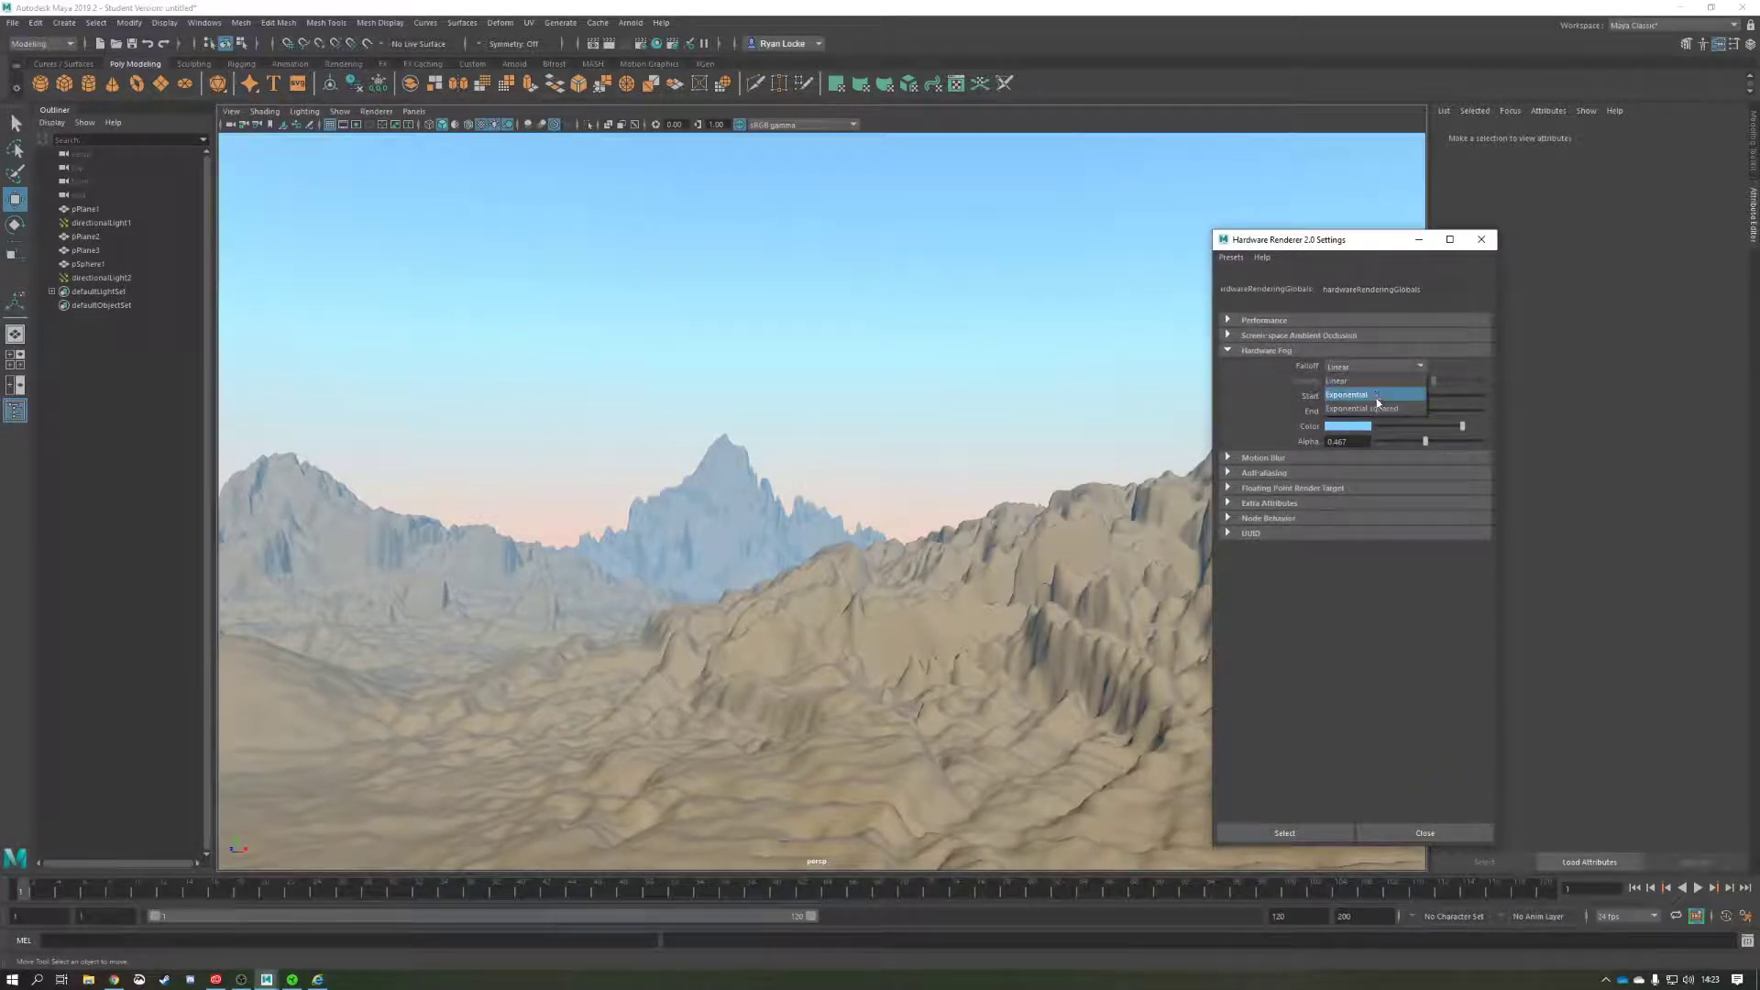
click(1376, 395)
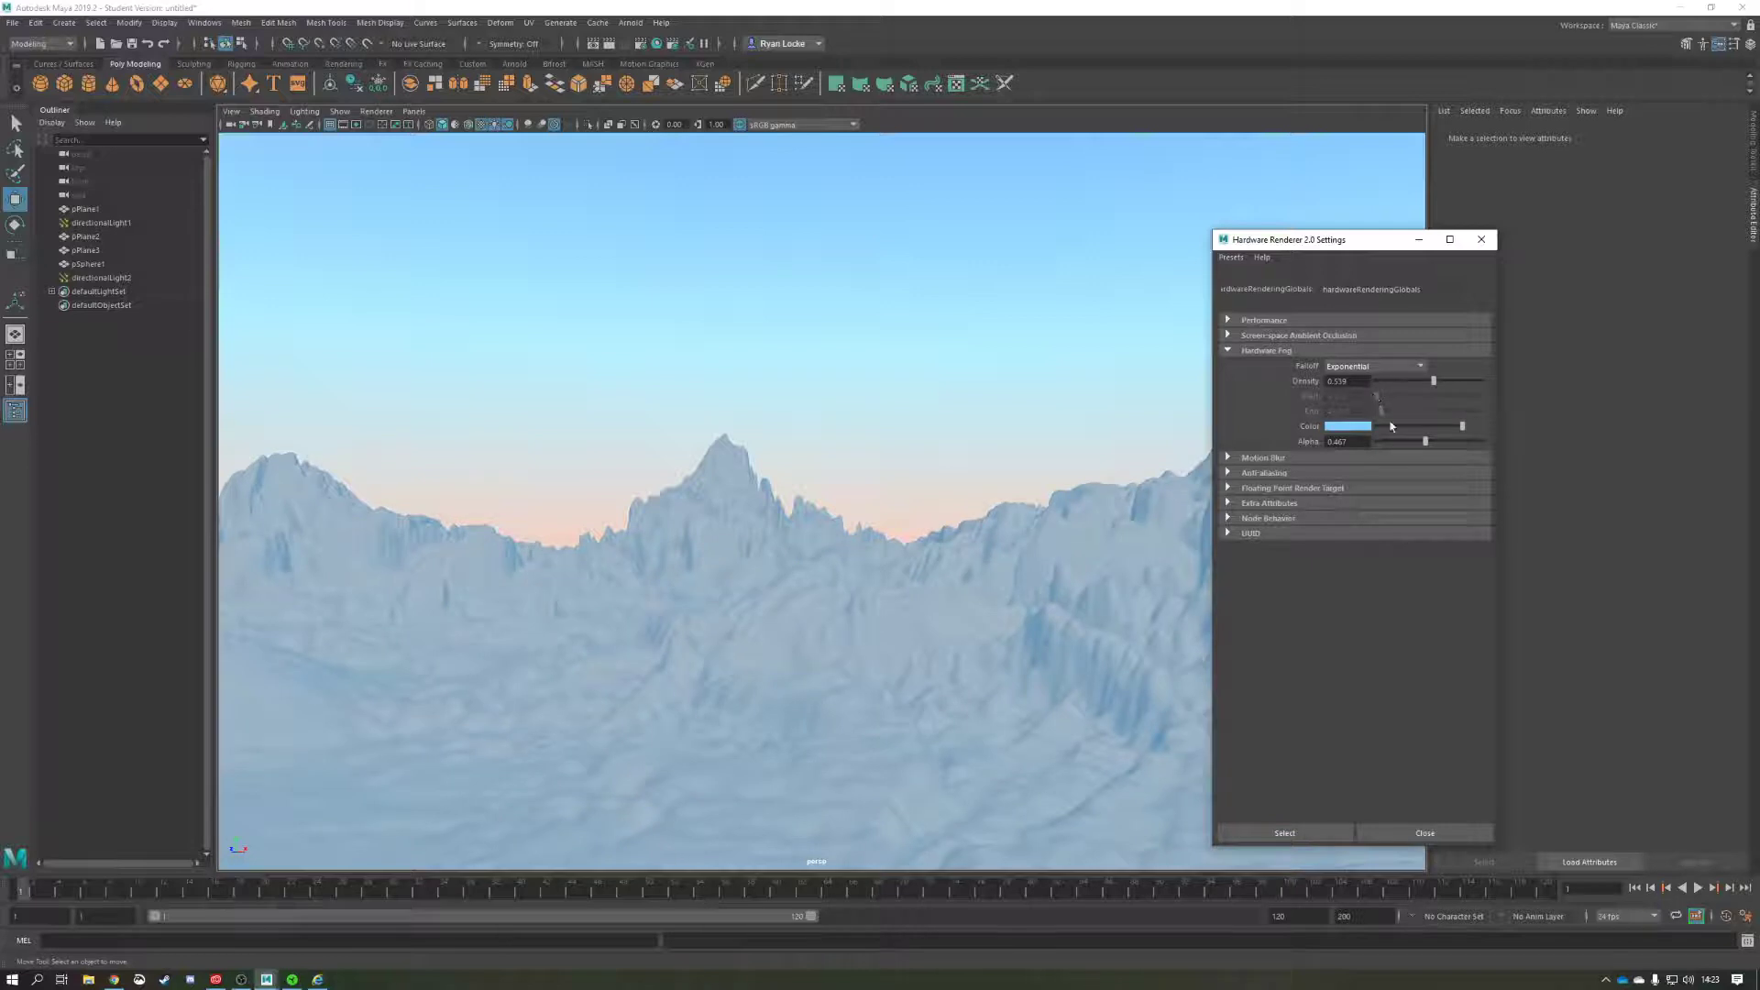
drag(1434, 381, 1382, 383)
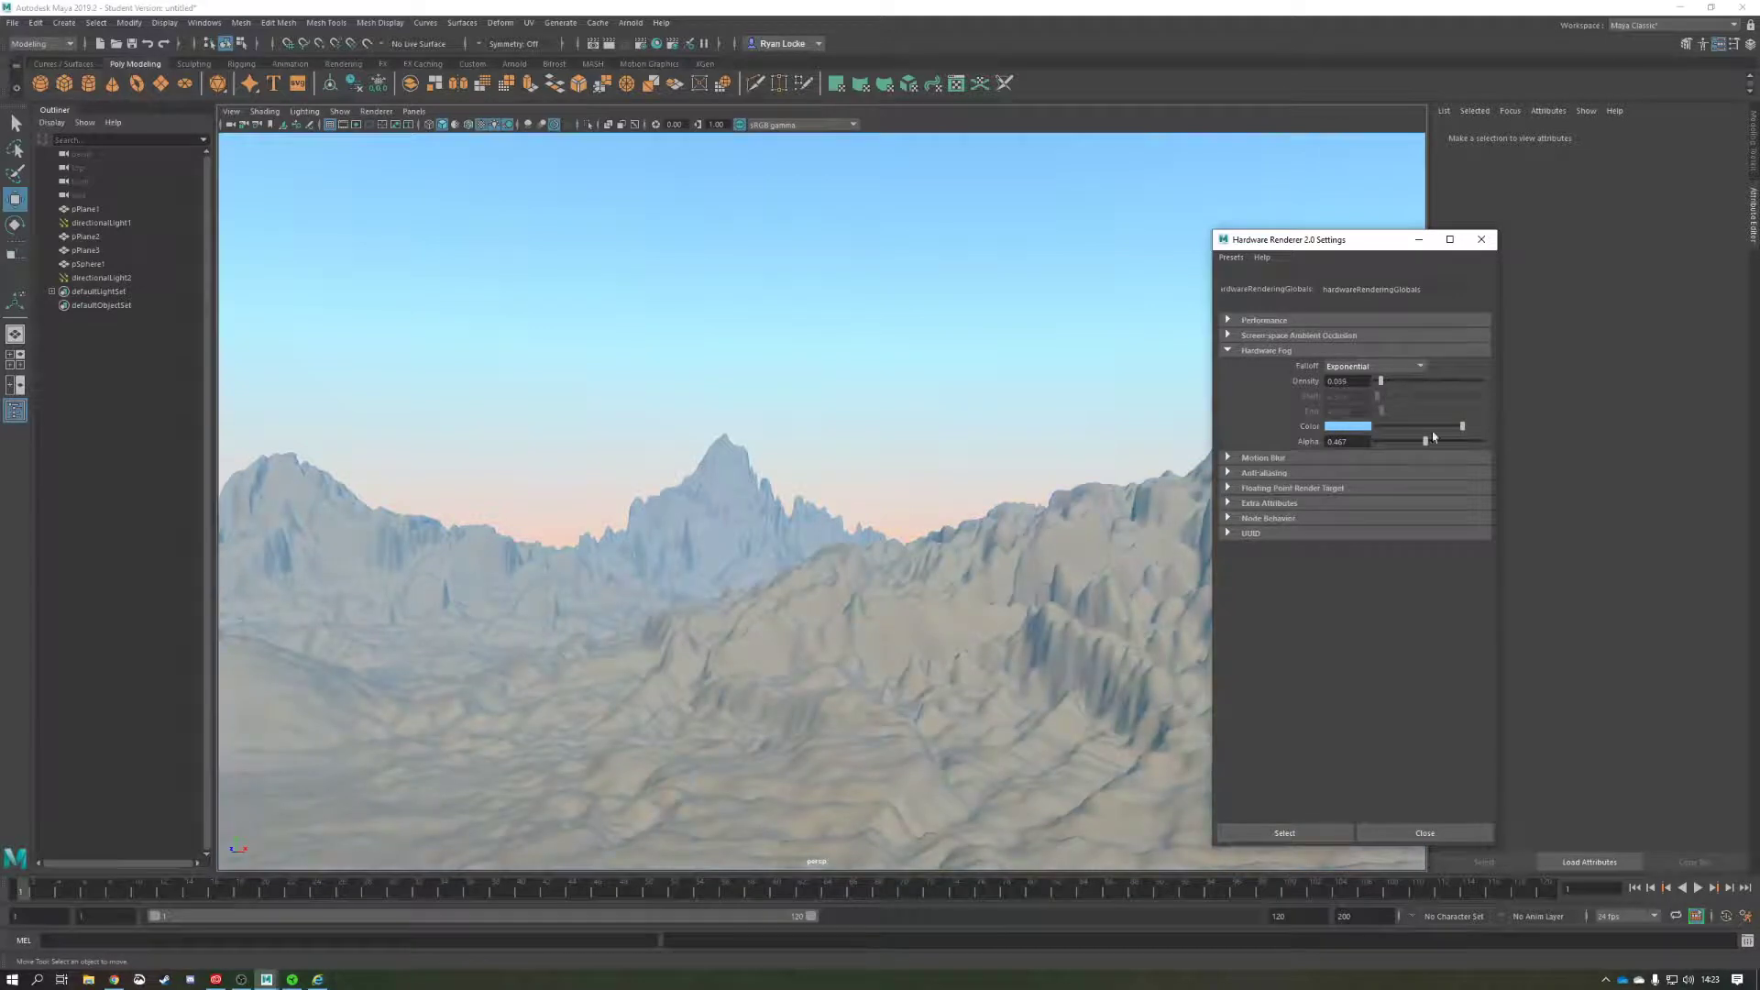
drag(1427, 445, 1420, 447)
- Change the fog falloff to Exponential squared, set the alpha to about 0.447 and the density to about 0.046, and close the settings
click(1416, 368)
click(1400, 413)
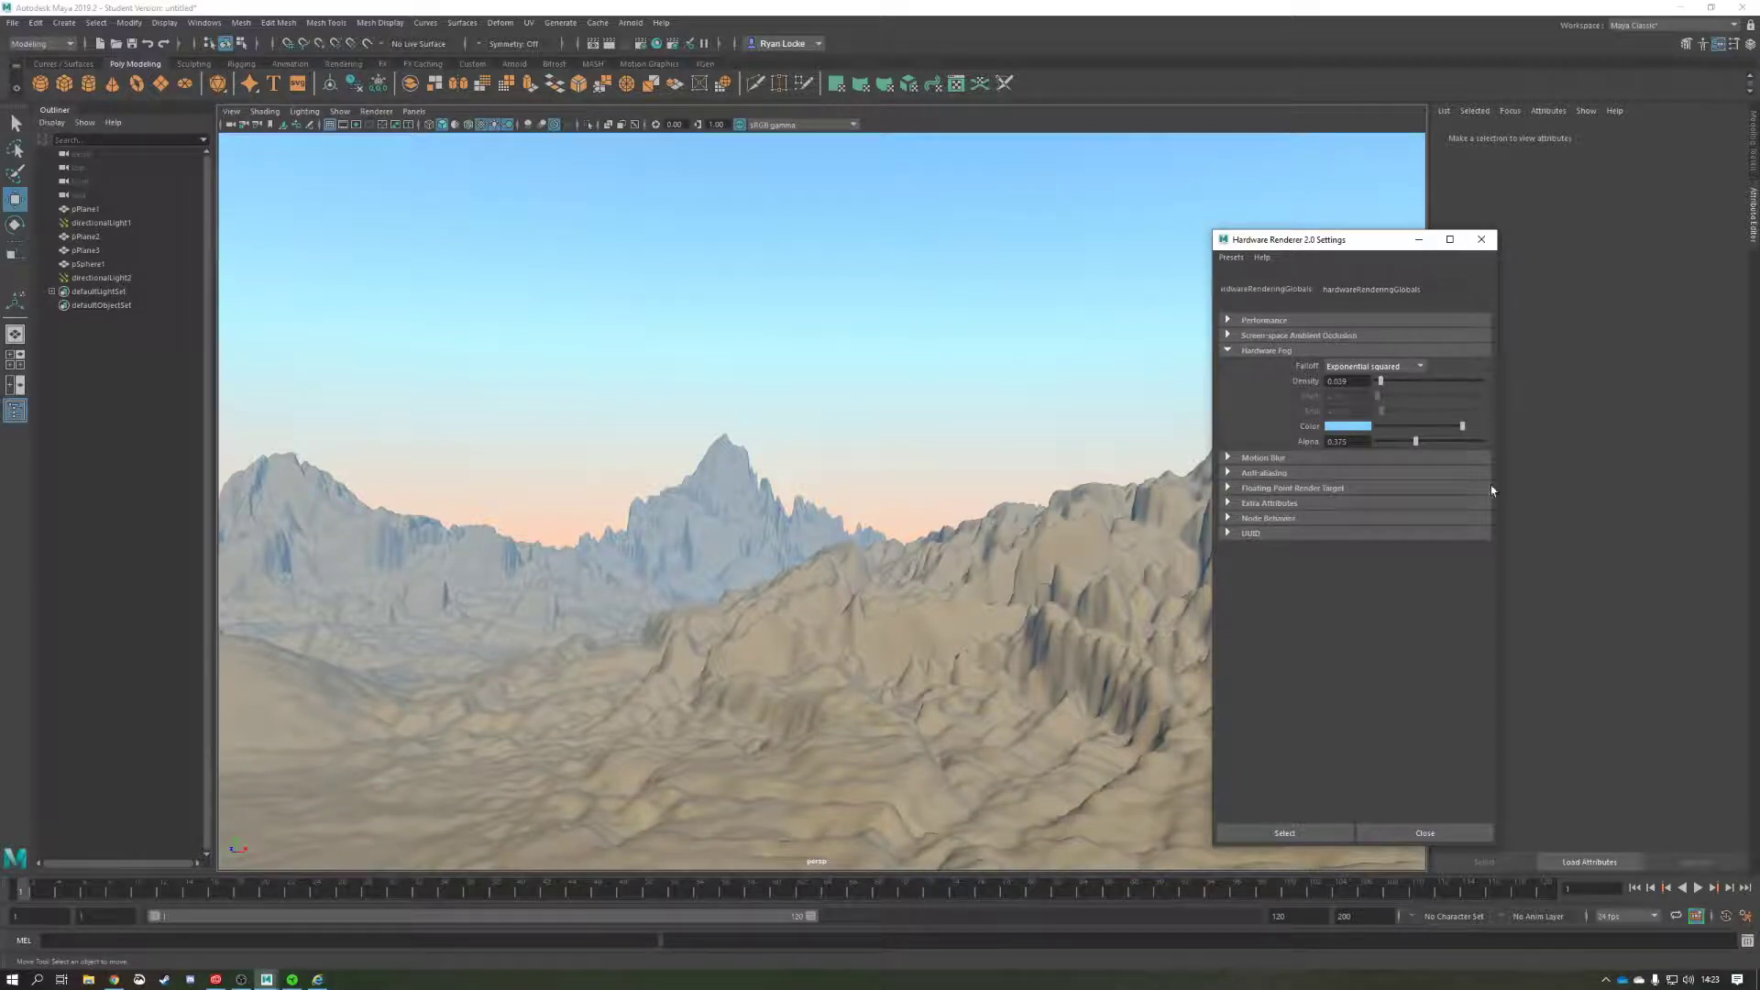
drag(1416, 442, 1424, 455)
drag(1381, 380, 1382, 402)
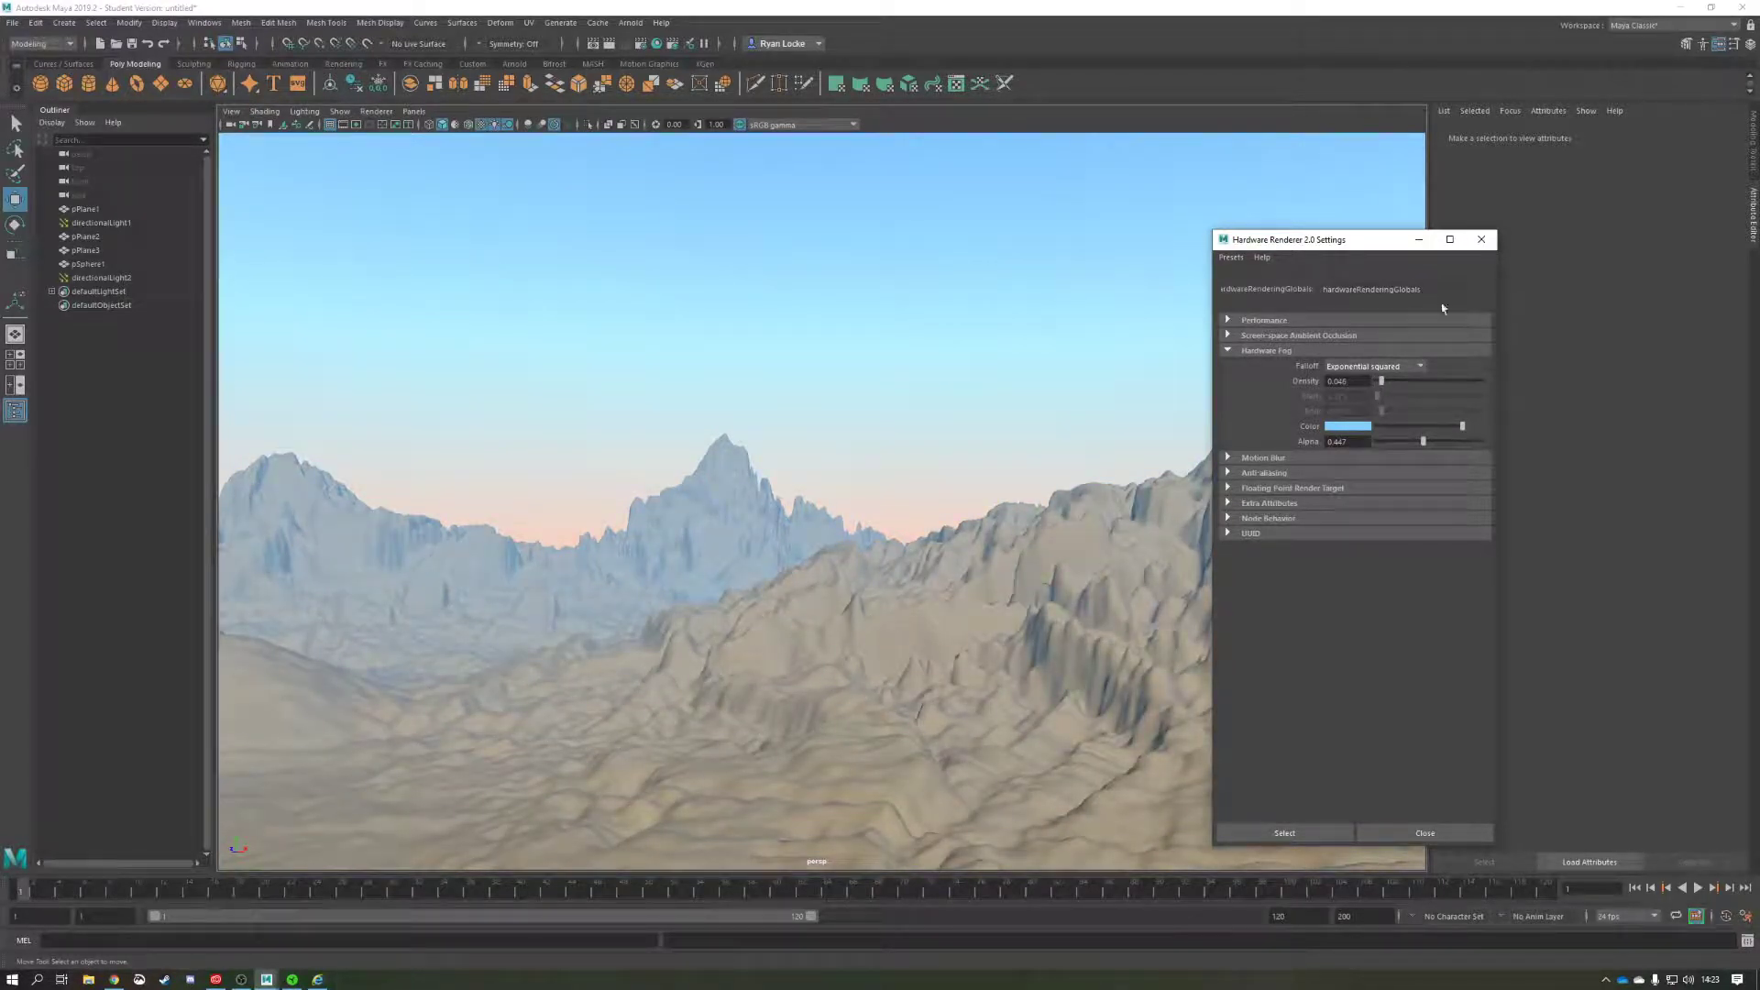
click(1425, 835)
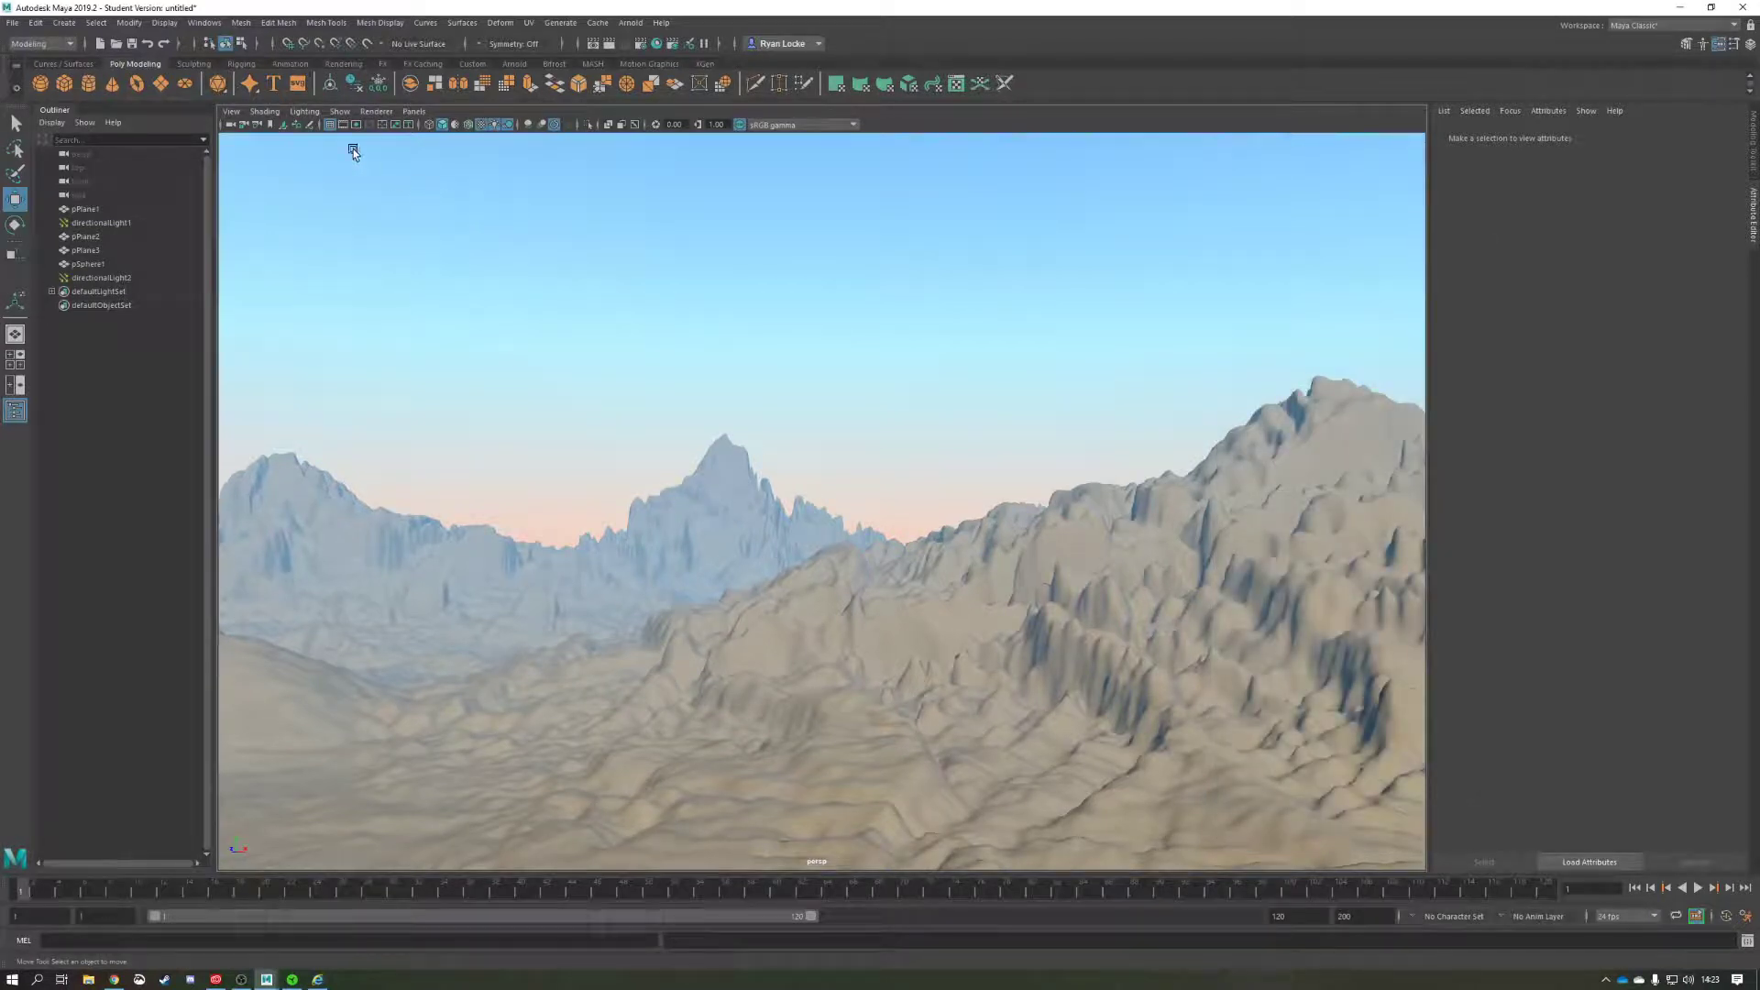
- Turn off hardware fog in the perspective viewport
click(273, 113)
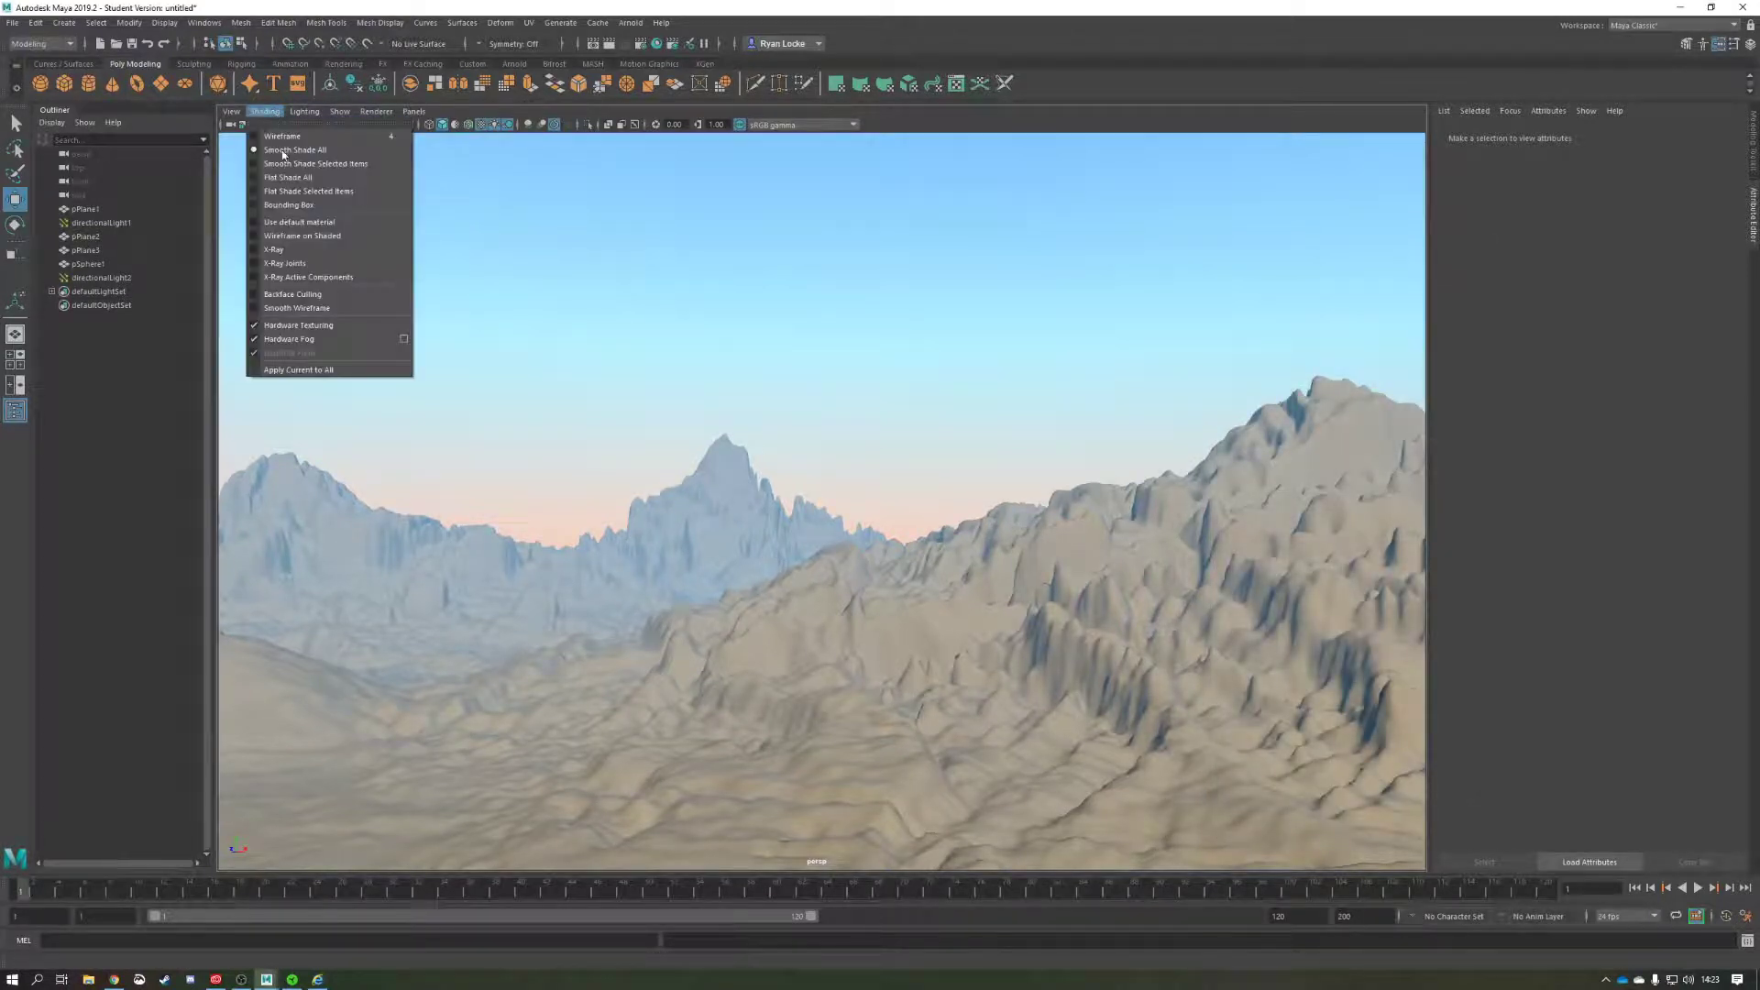
click(262, 340)
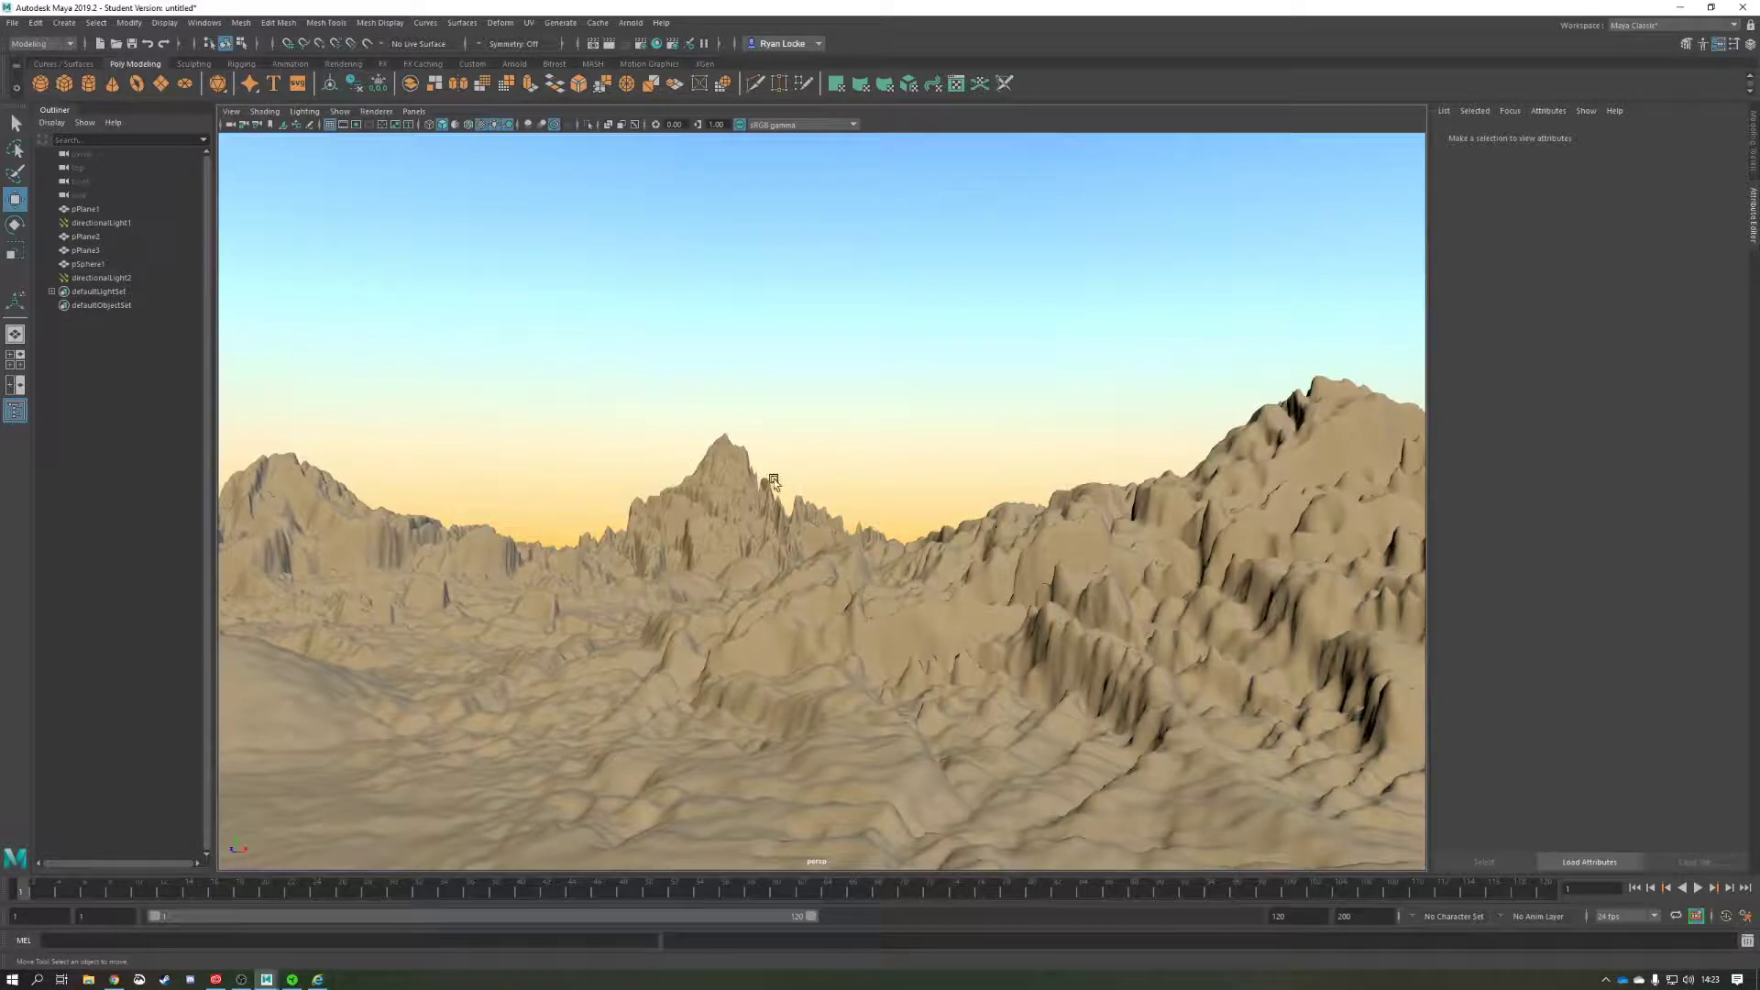
alt+right_drag(774, 481, 644, 460)
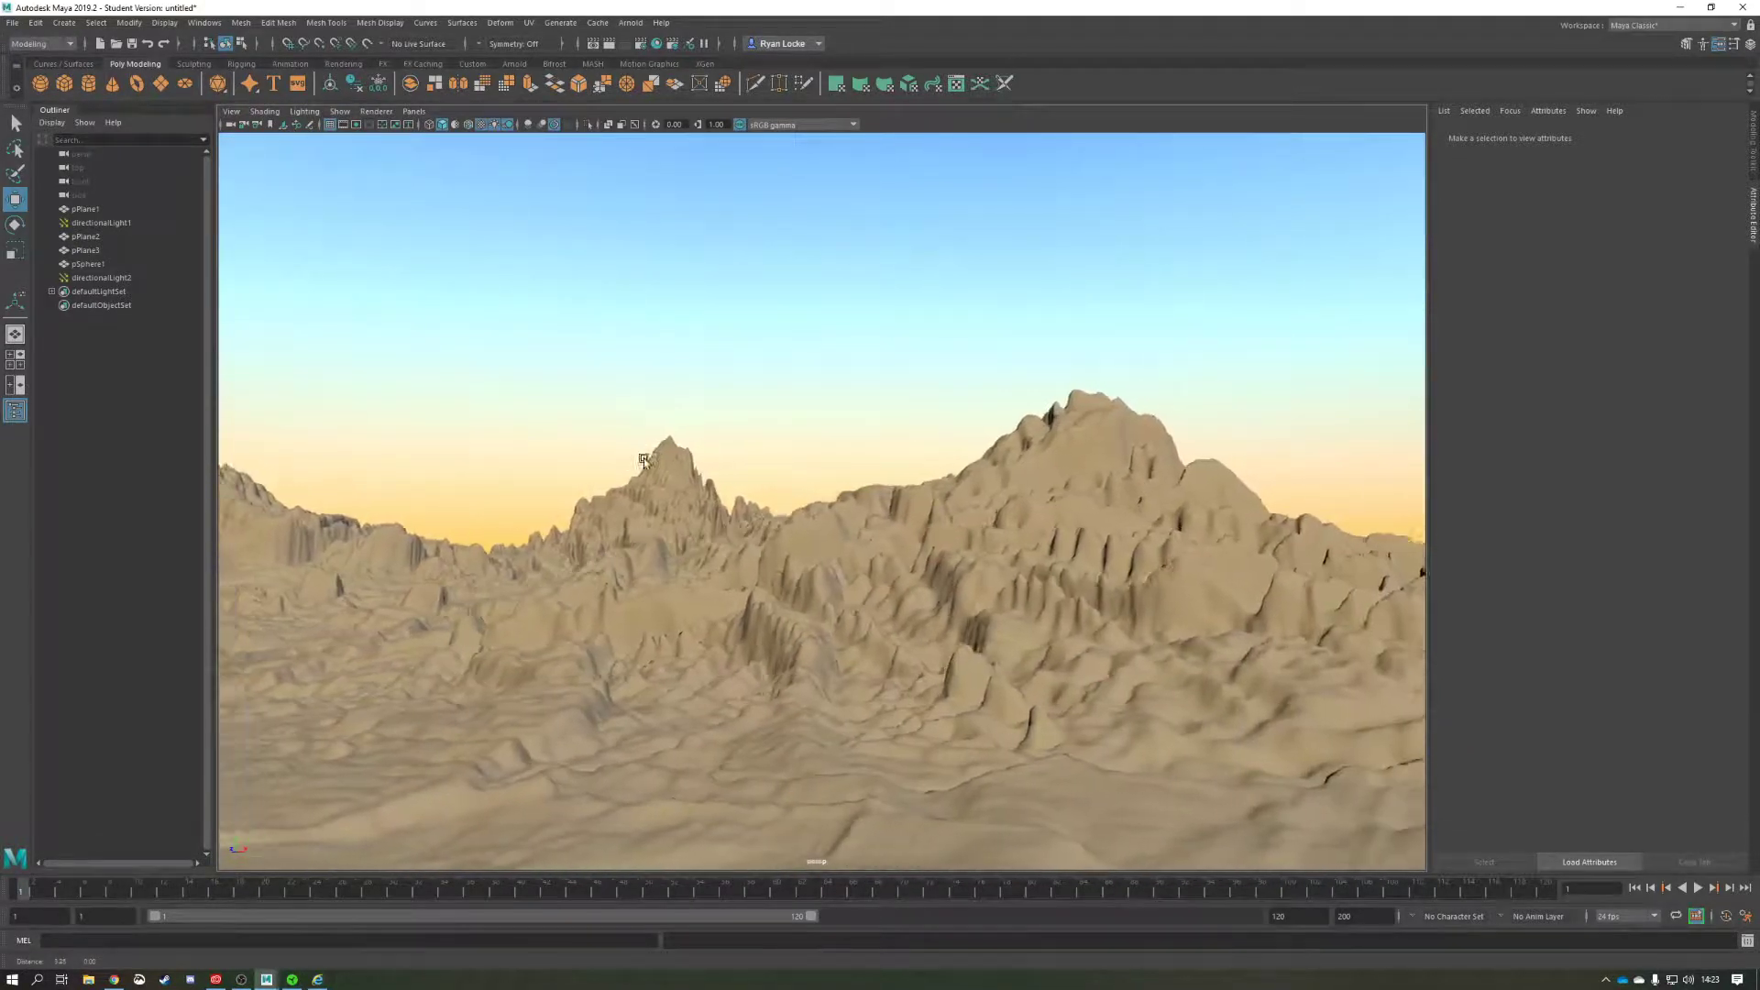
alt+middle_drag(644, 460, 877, 467)
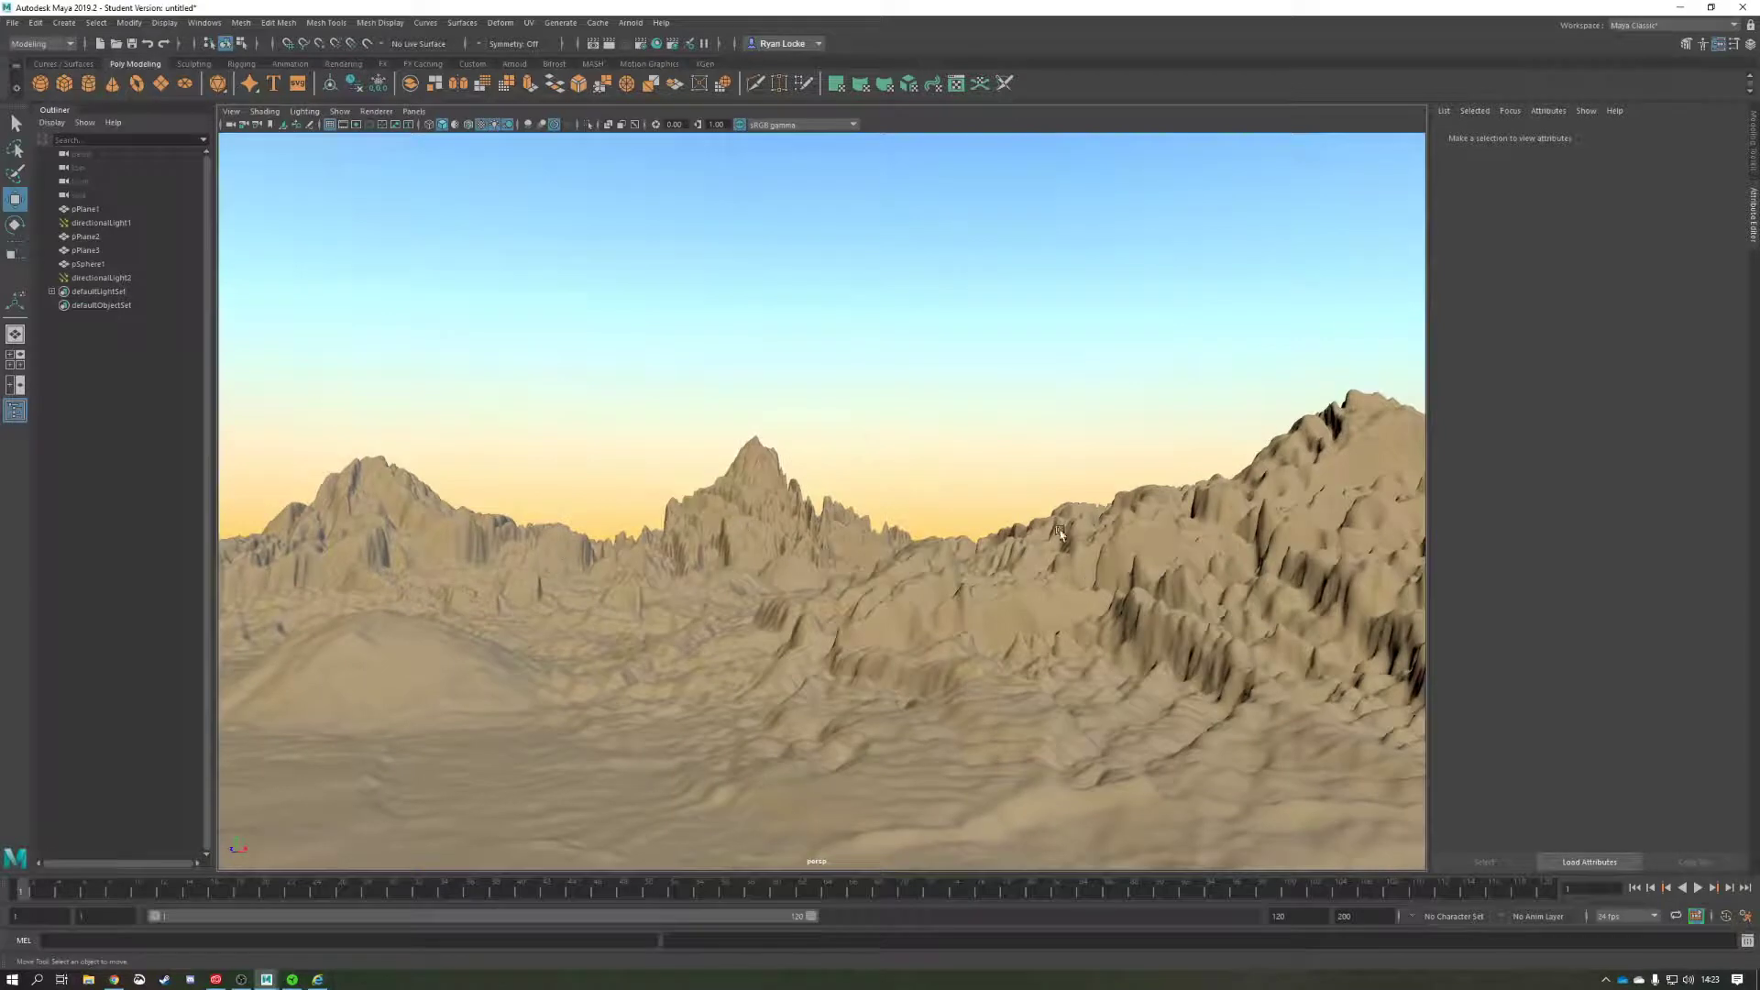
alt+middle_drag(1060, 533, 1001, 546)
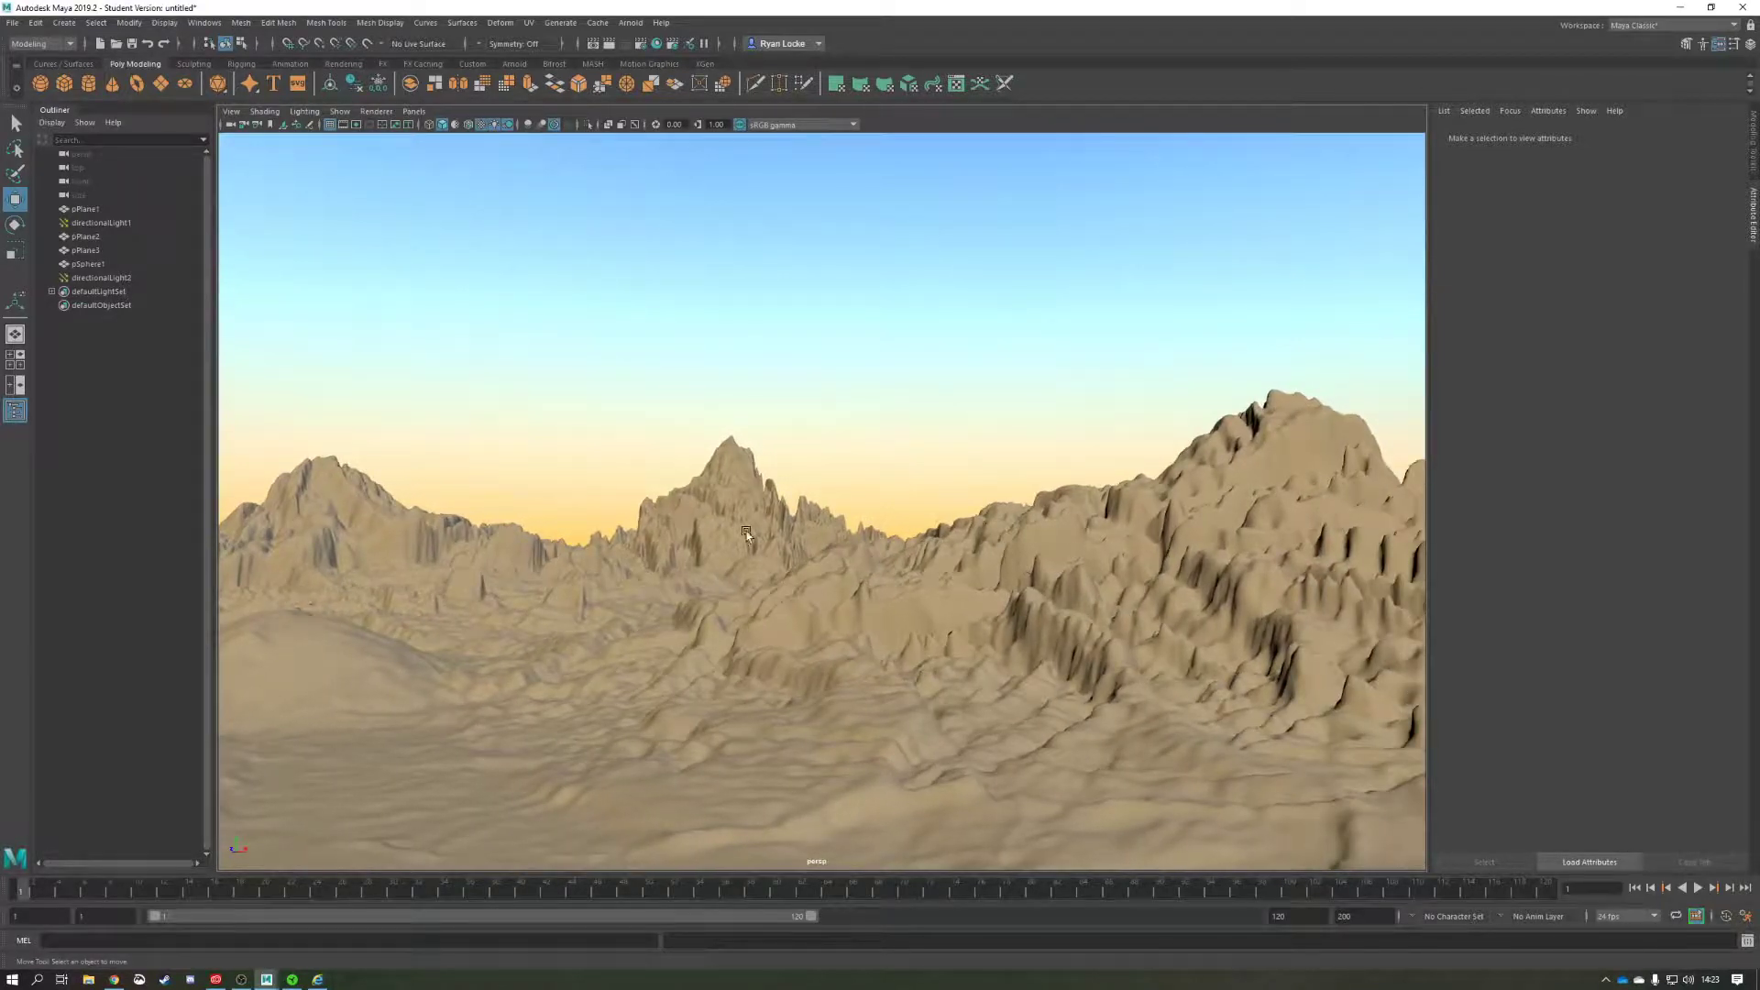
alt+right_drag(746, 534, 943, 563)
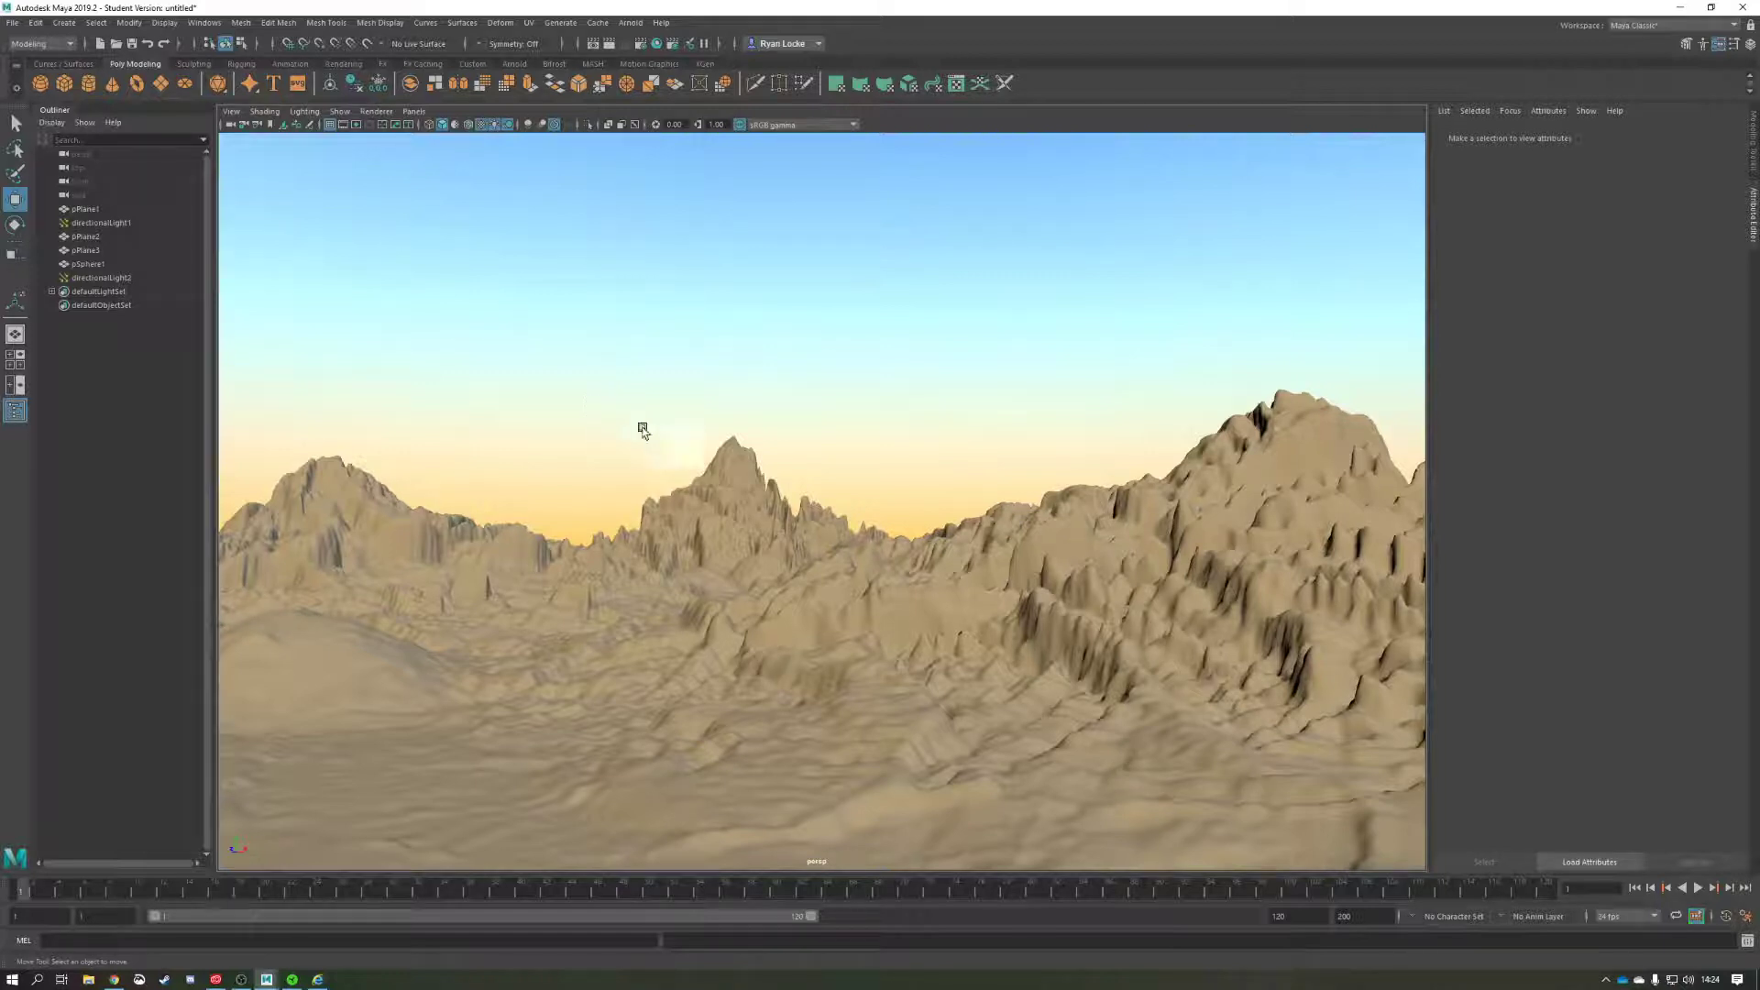
mouse_move(783, 465)
alt+mouse_down()
mouse_move(743, 469)
mouse_move(838, 464)
mouse_move(763, 443)
alt+mouse_up()
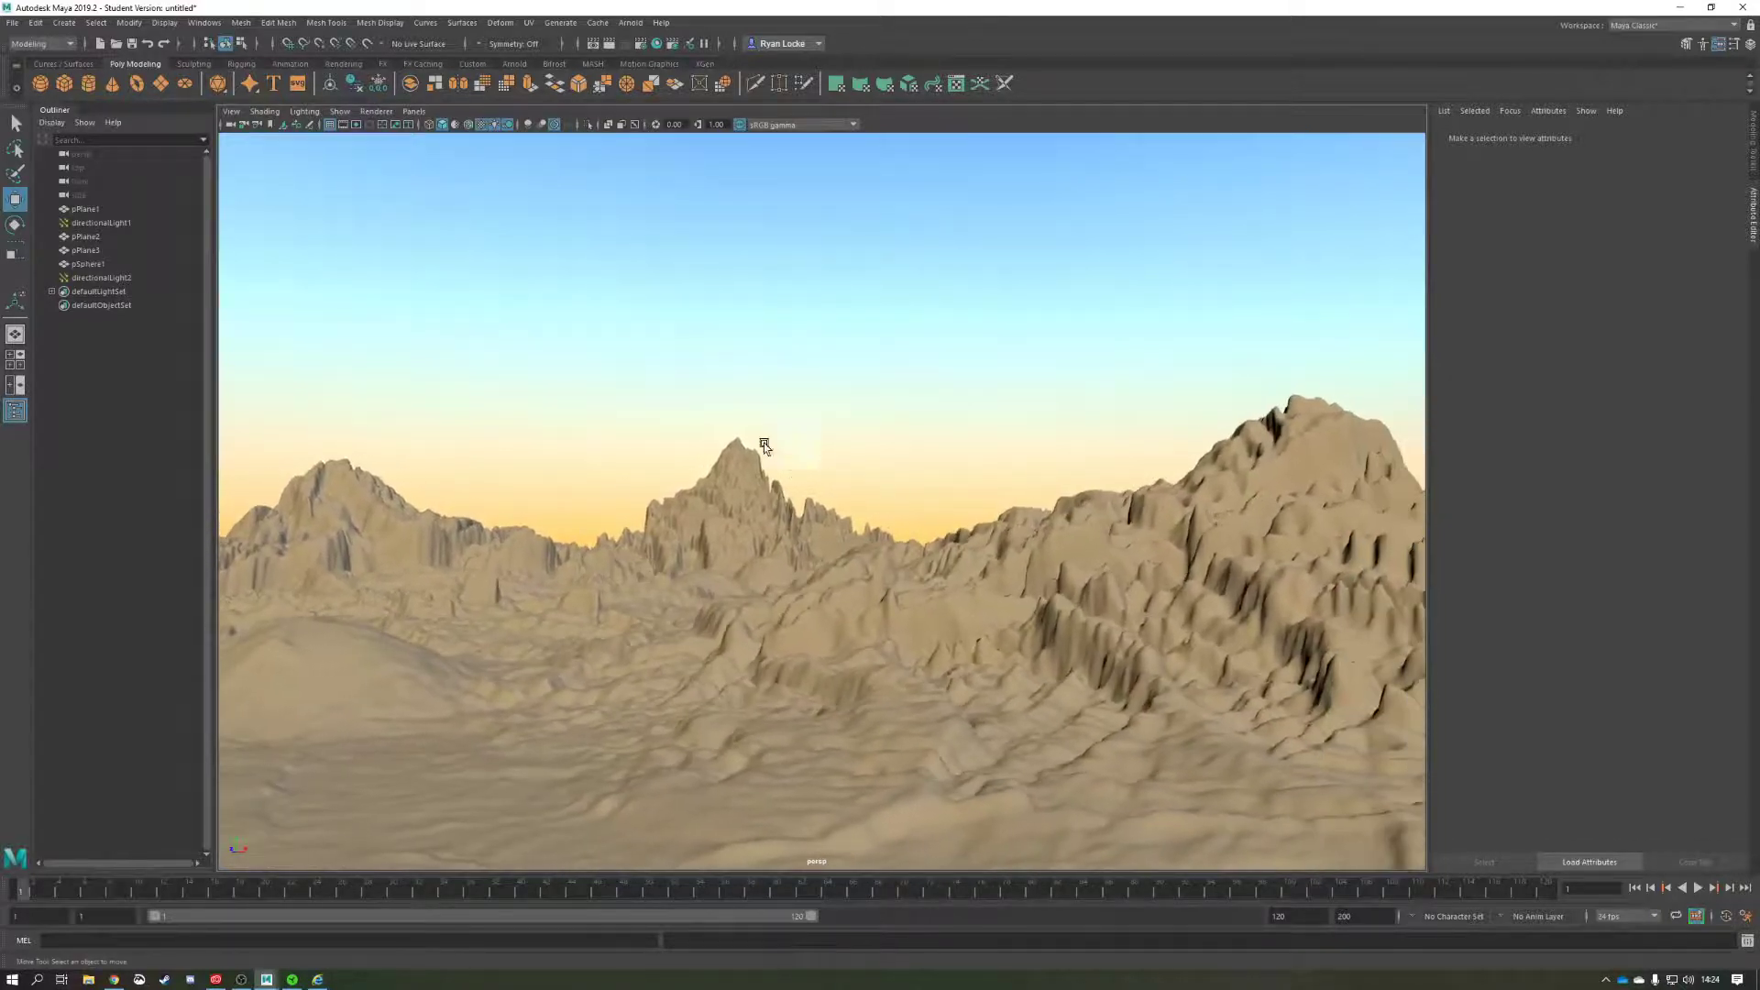
- Open the perspective camera's attributes and enable Depth Of Field, switching it off and on to compare the effect
click(231, 111)
click(278, 138)
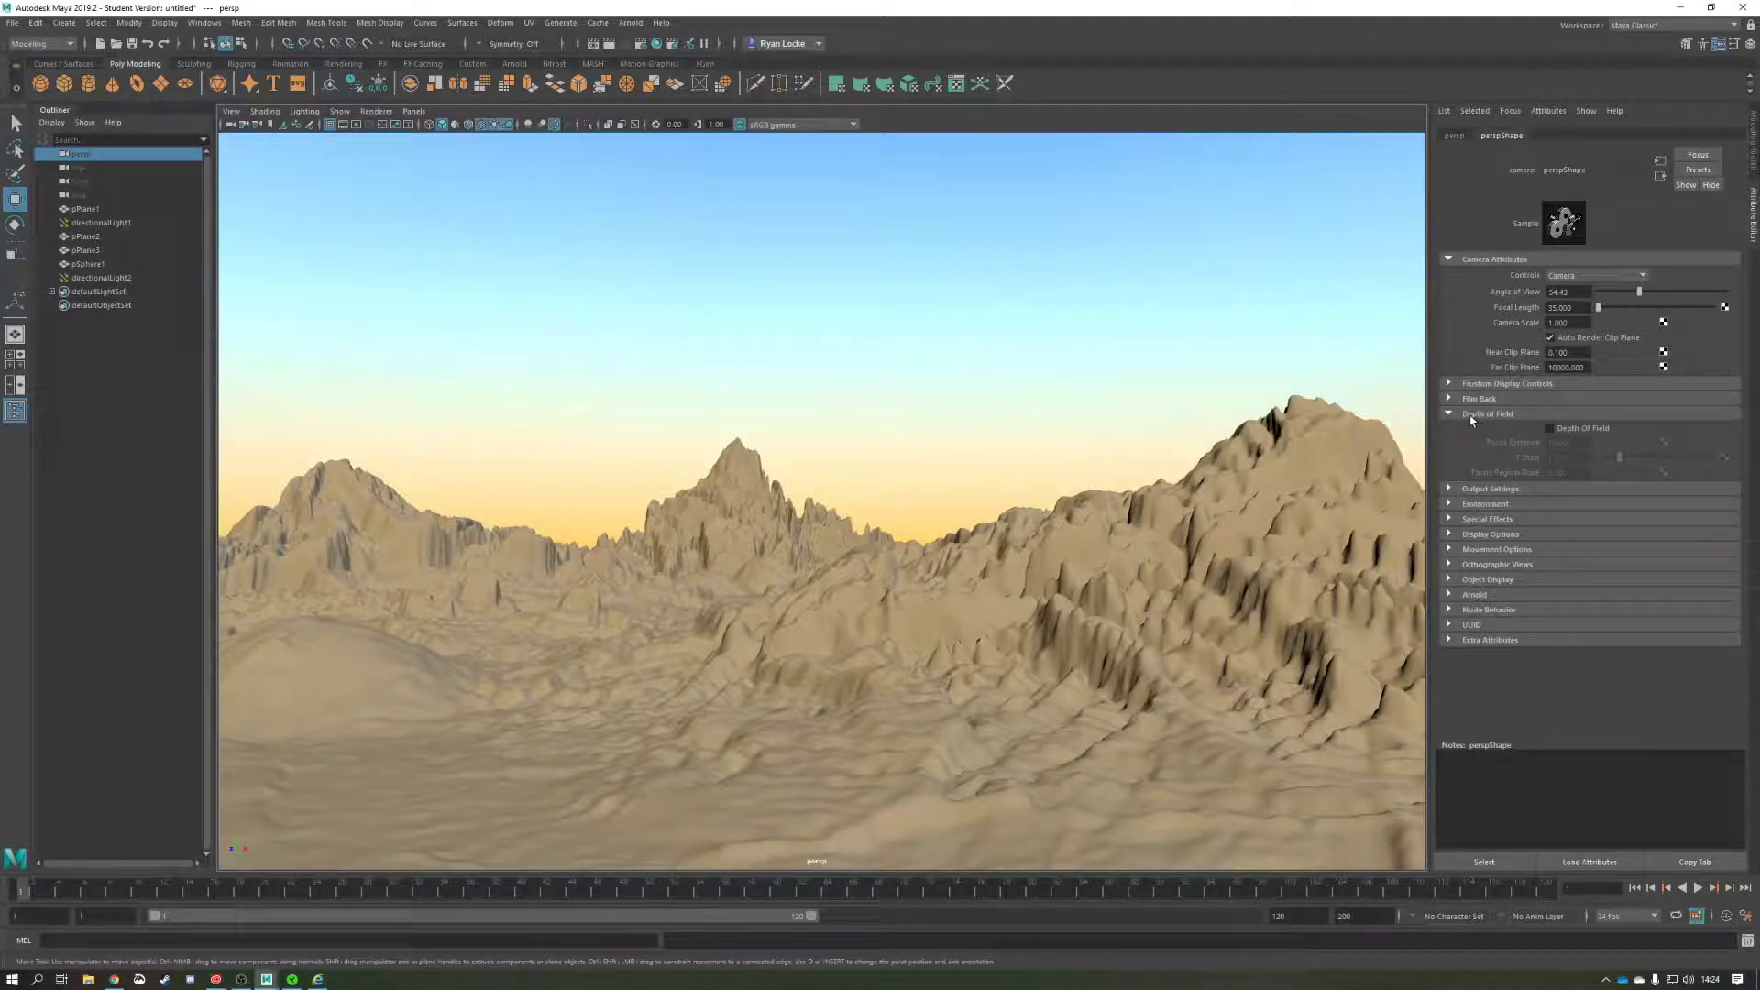
alt+right_drag(1125, 581, 1140, 592)
alt+middle_drag(1139, 591, 1119, 530)
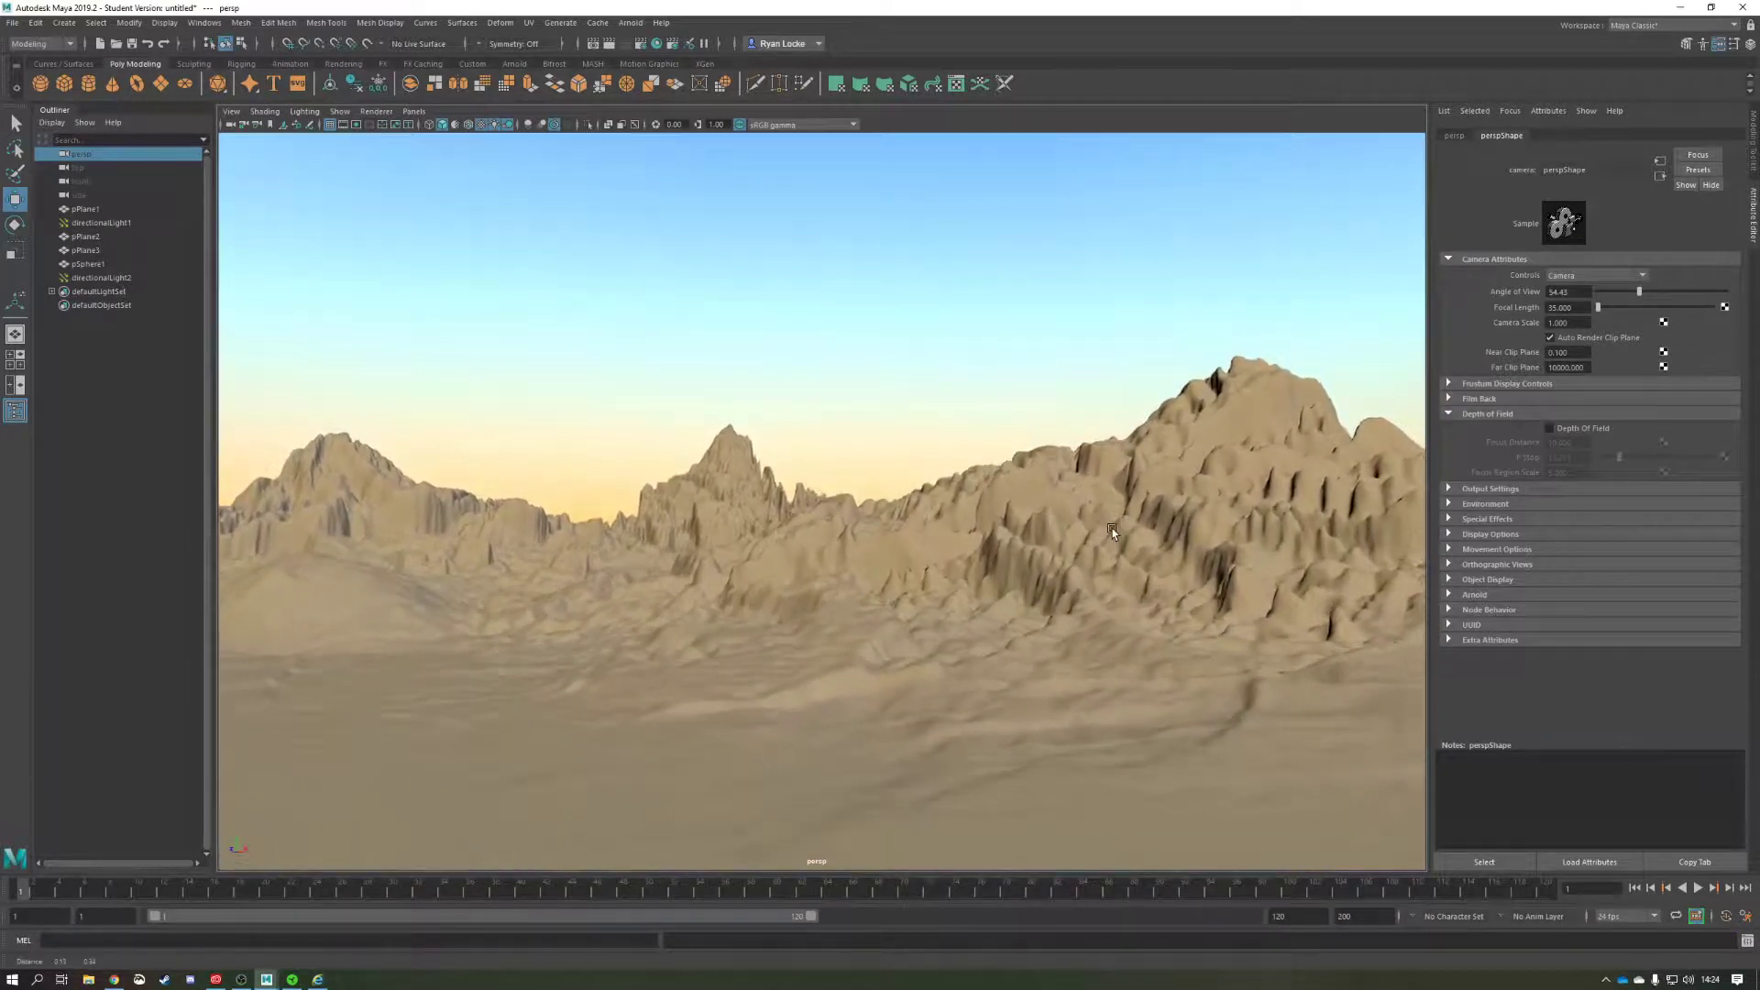
click(1550, 428)
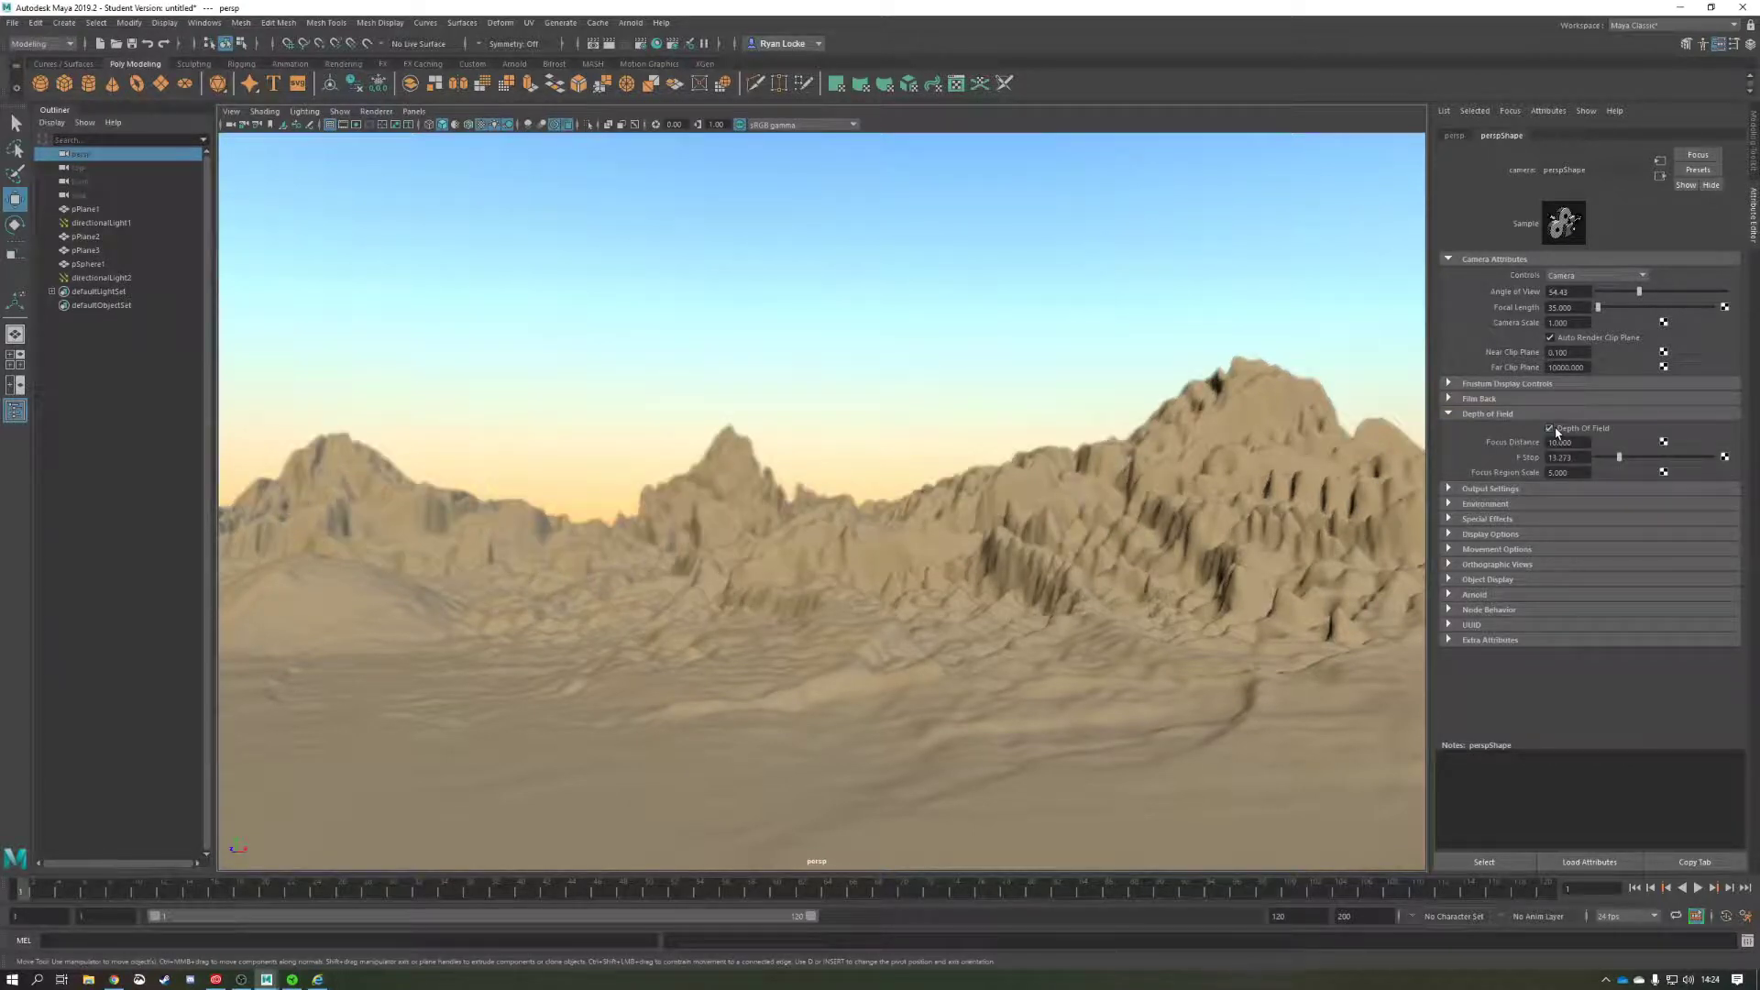
click(1555, 429)
click(1555, 429)
click(1555, 429)
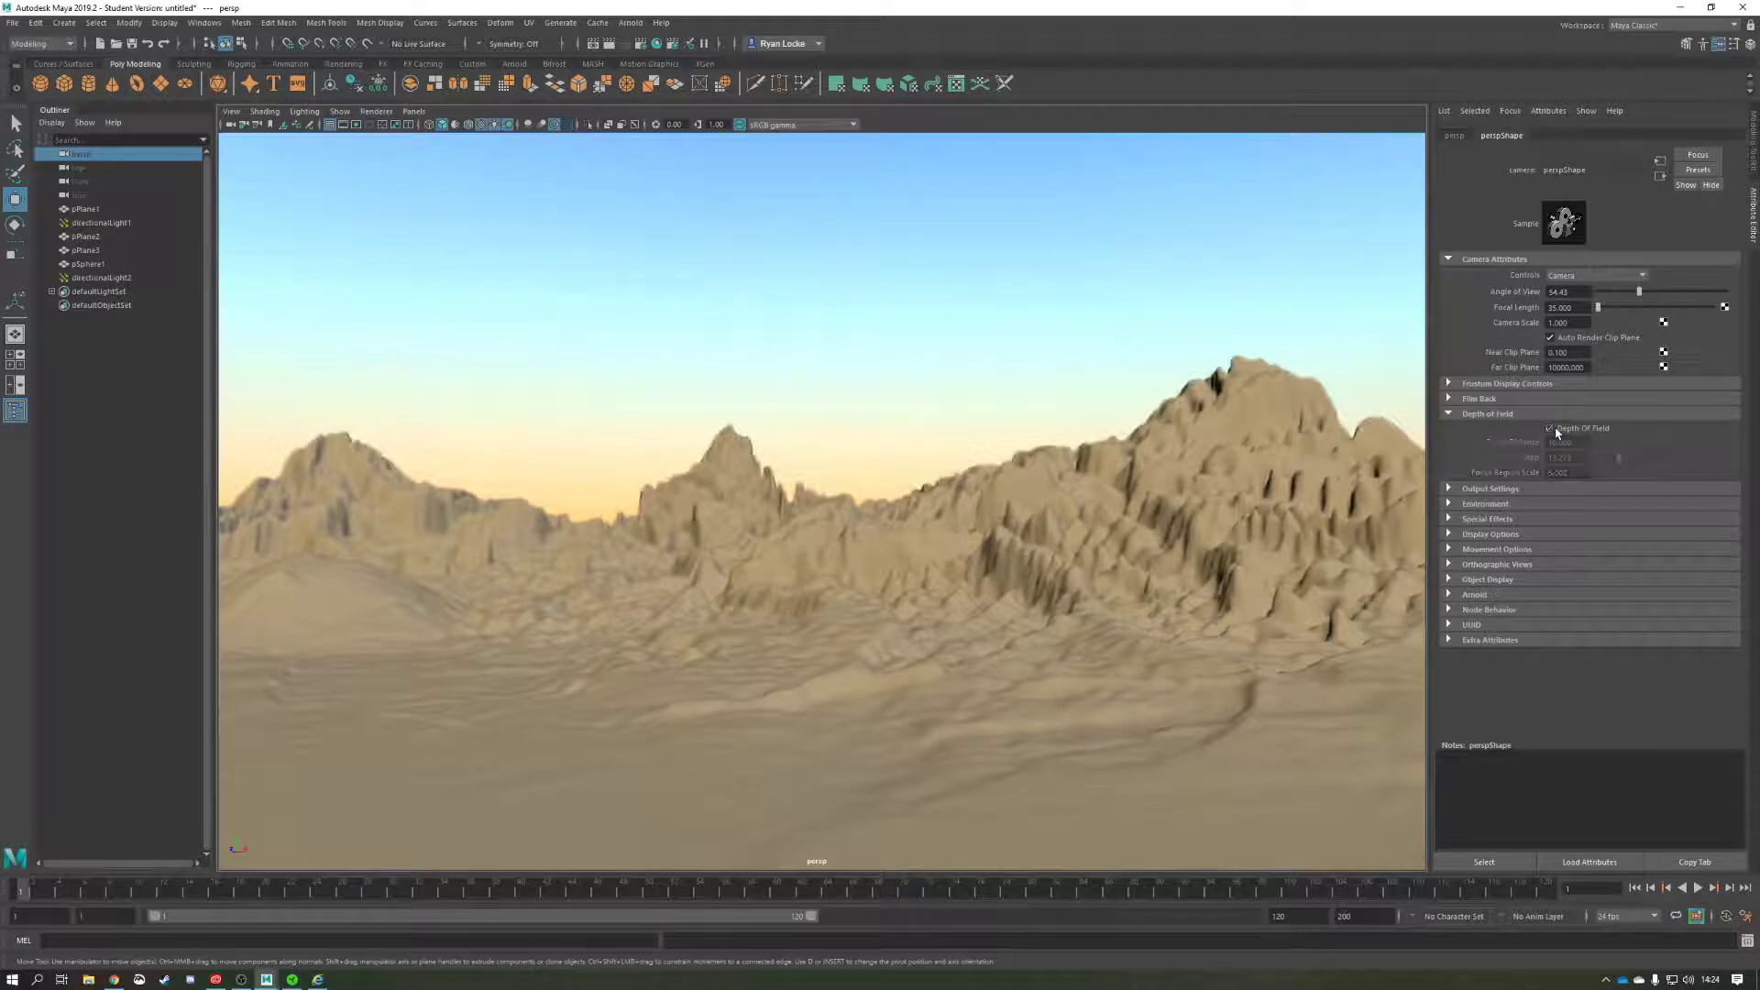
click(1556, 429)
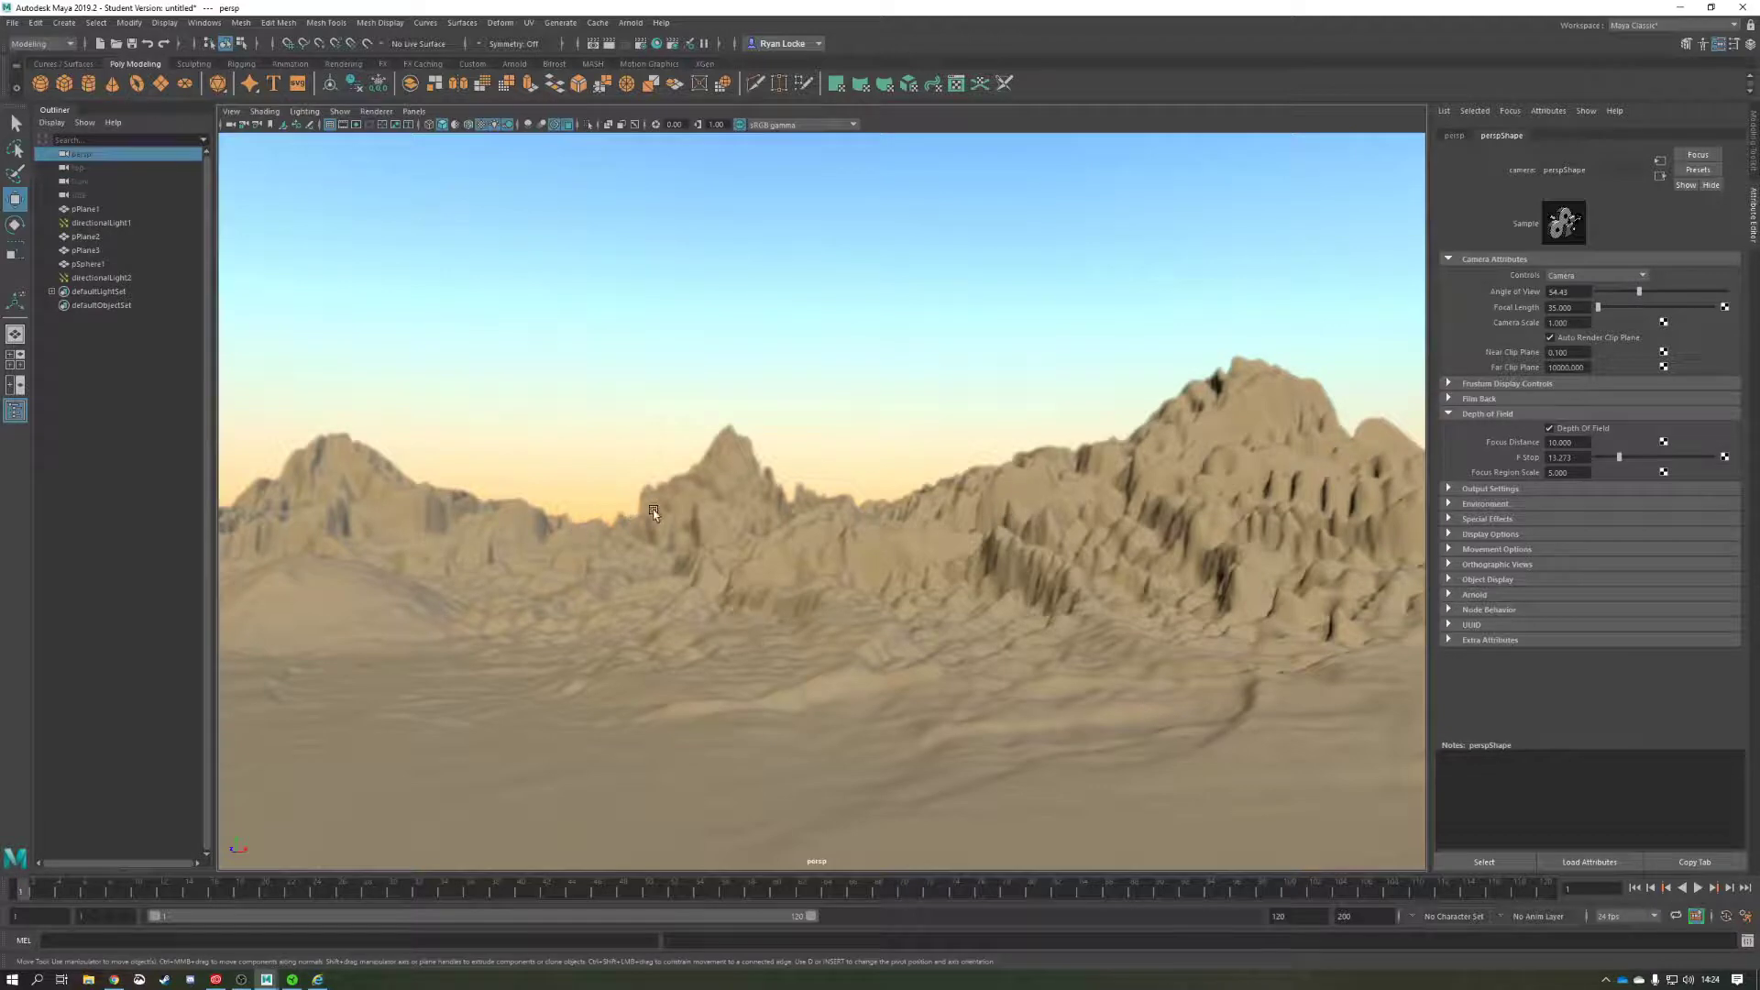
alt+middle_drag(935, 498, 931, 552)
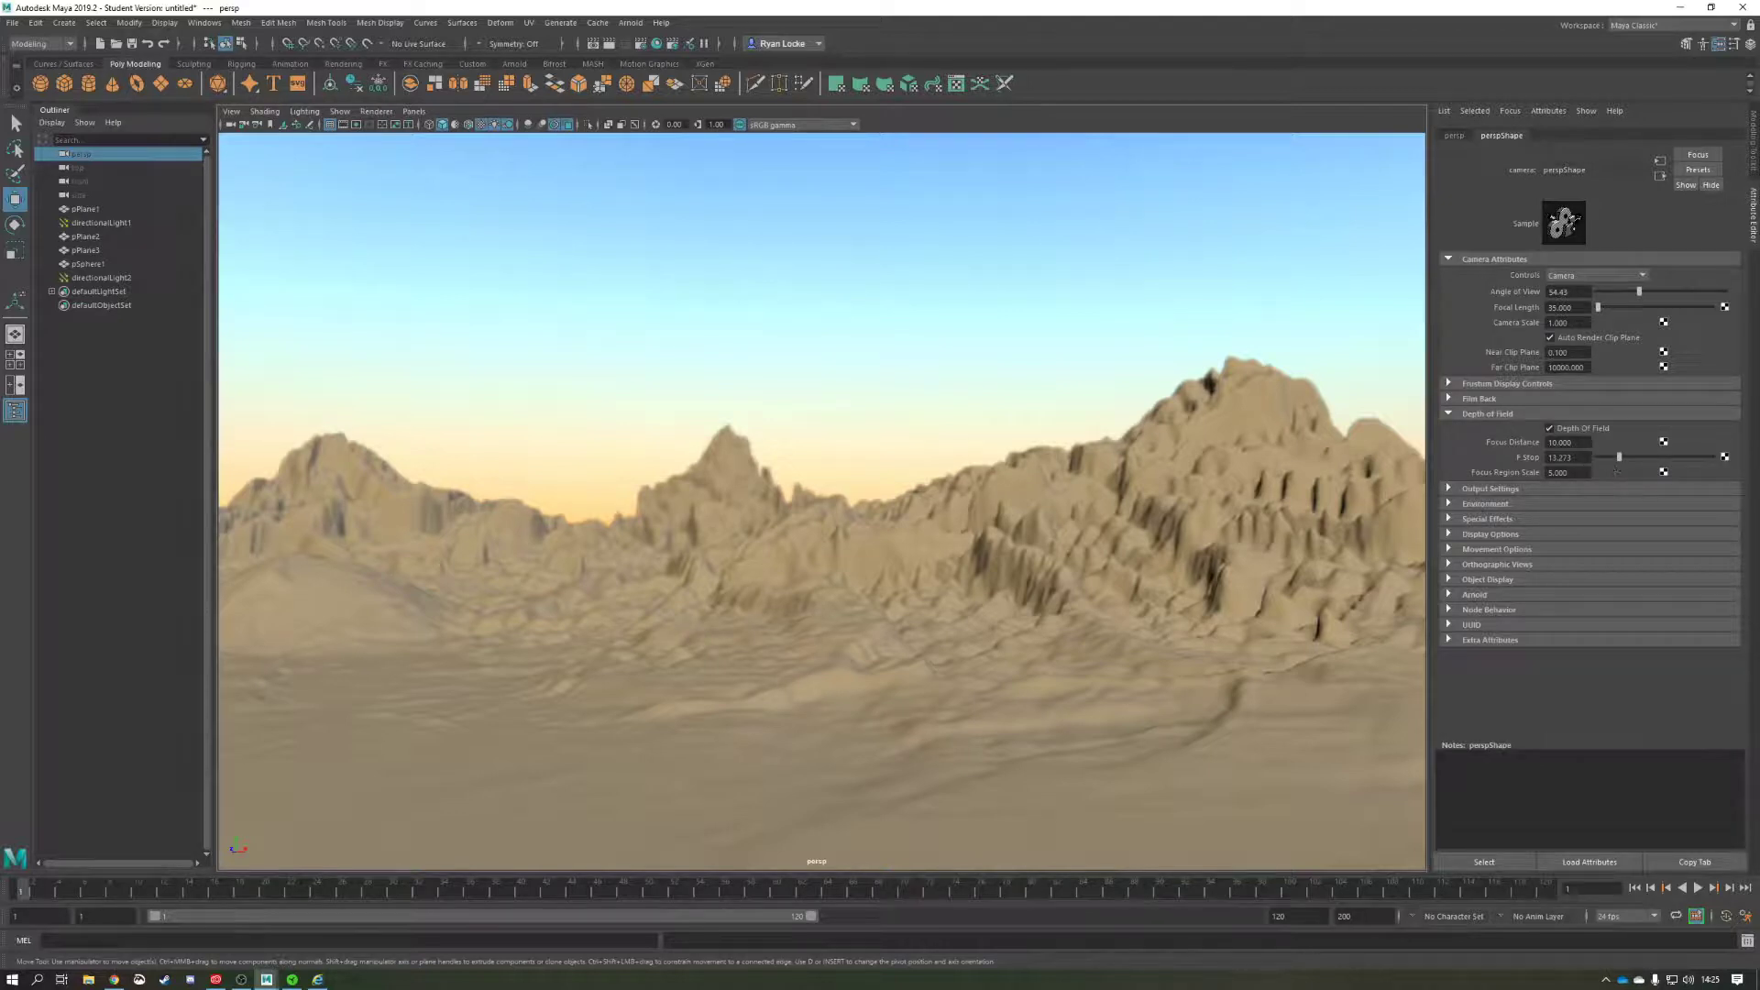
- Try camera focus distances of 5 and 10, set it to 15, and adjust the F Stop to about 7.45
double_click(1559, 442)
text(5)
key(Return)
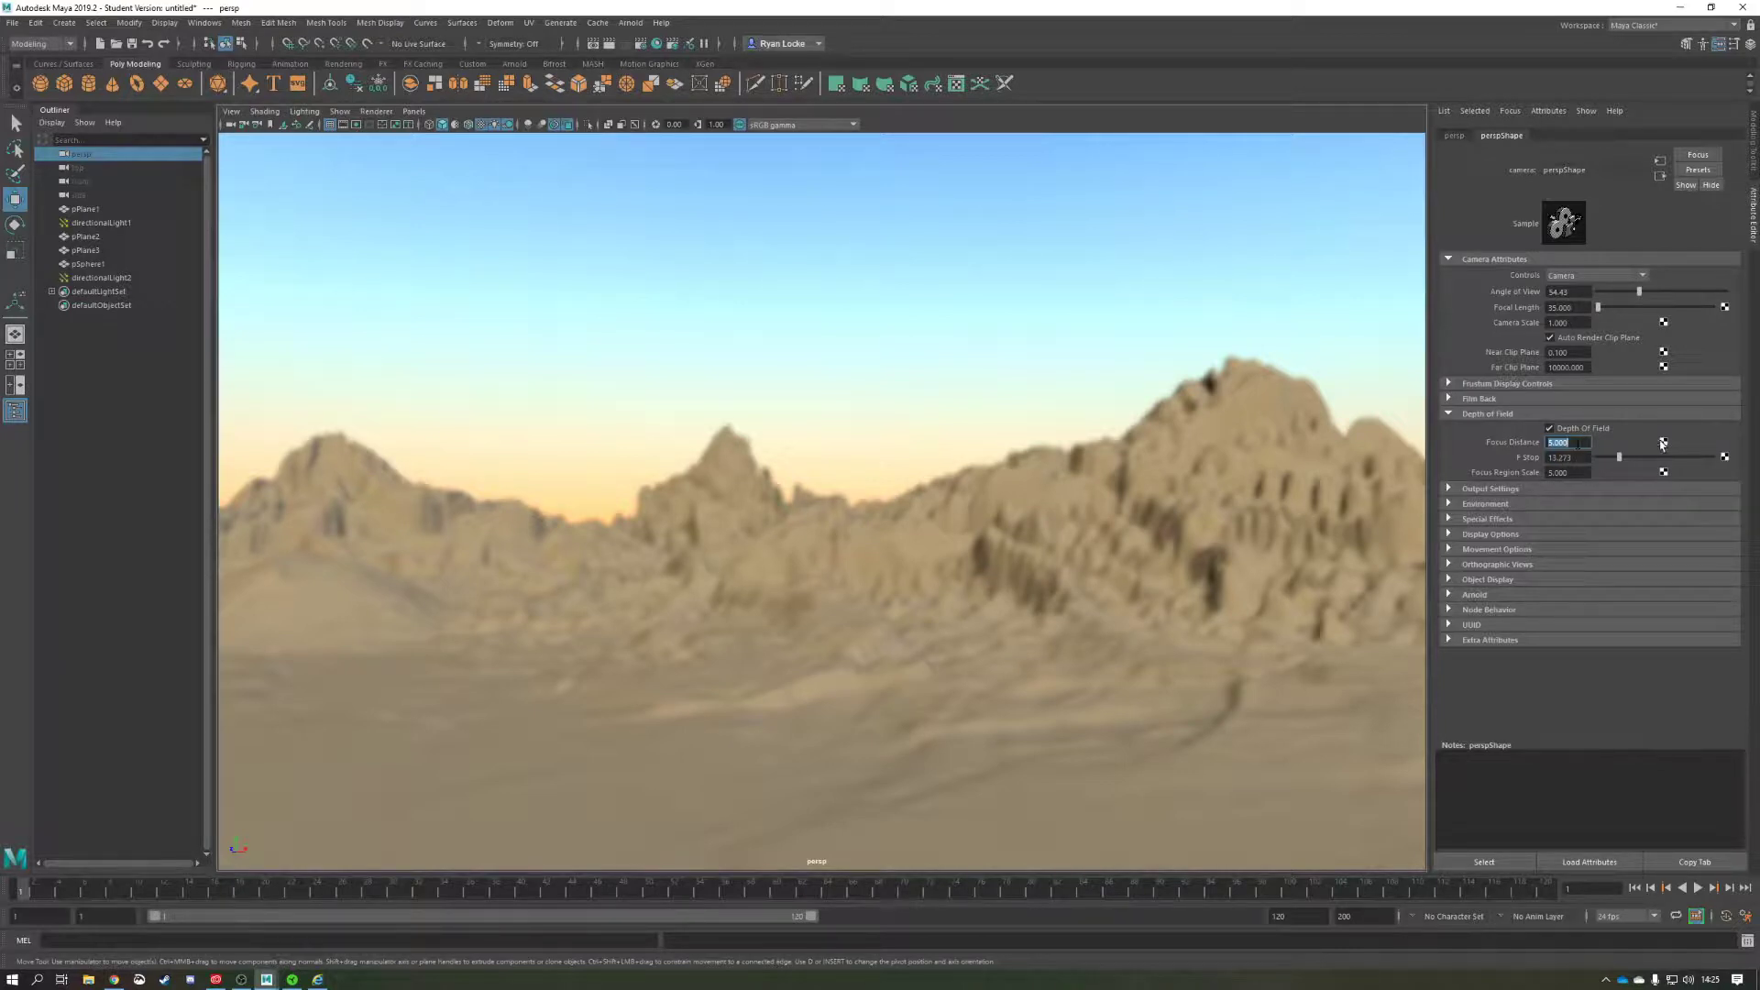
click(1587, 442)
drag(1565, 445, 1504, 449)
text(10)
key(Return)
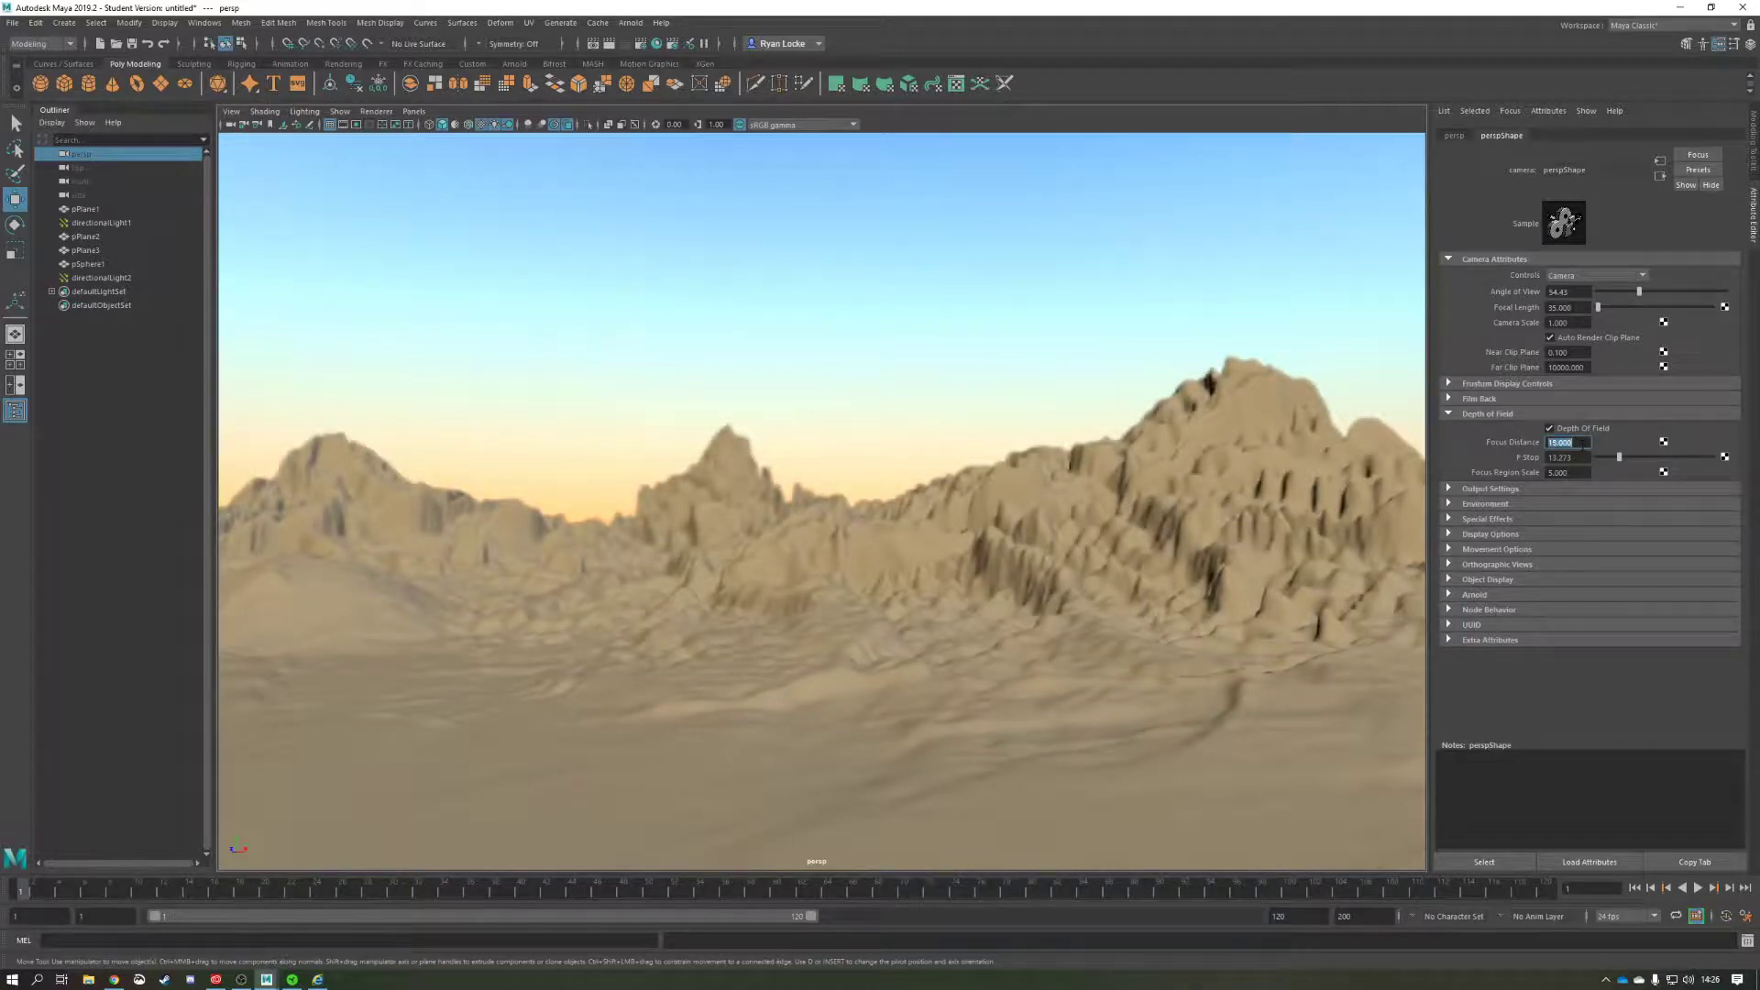
text(15)
key(Return)
drag(1621, 461, 1584, 492)
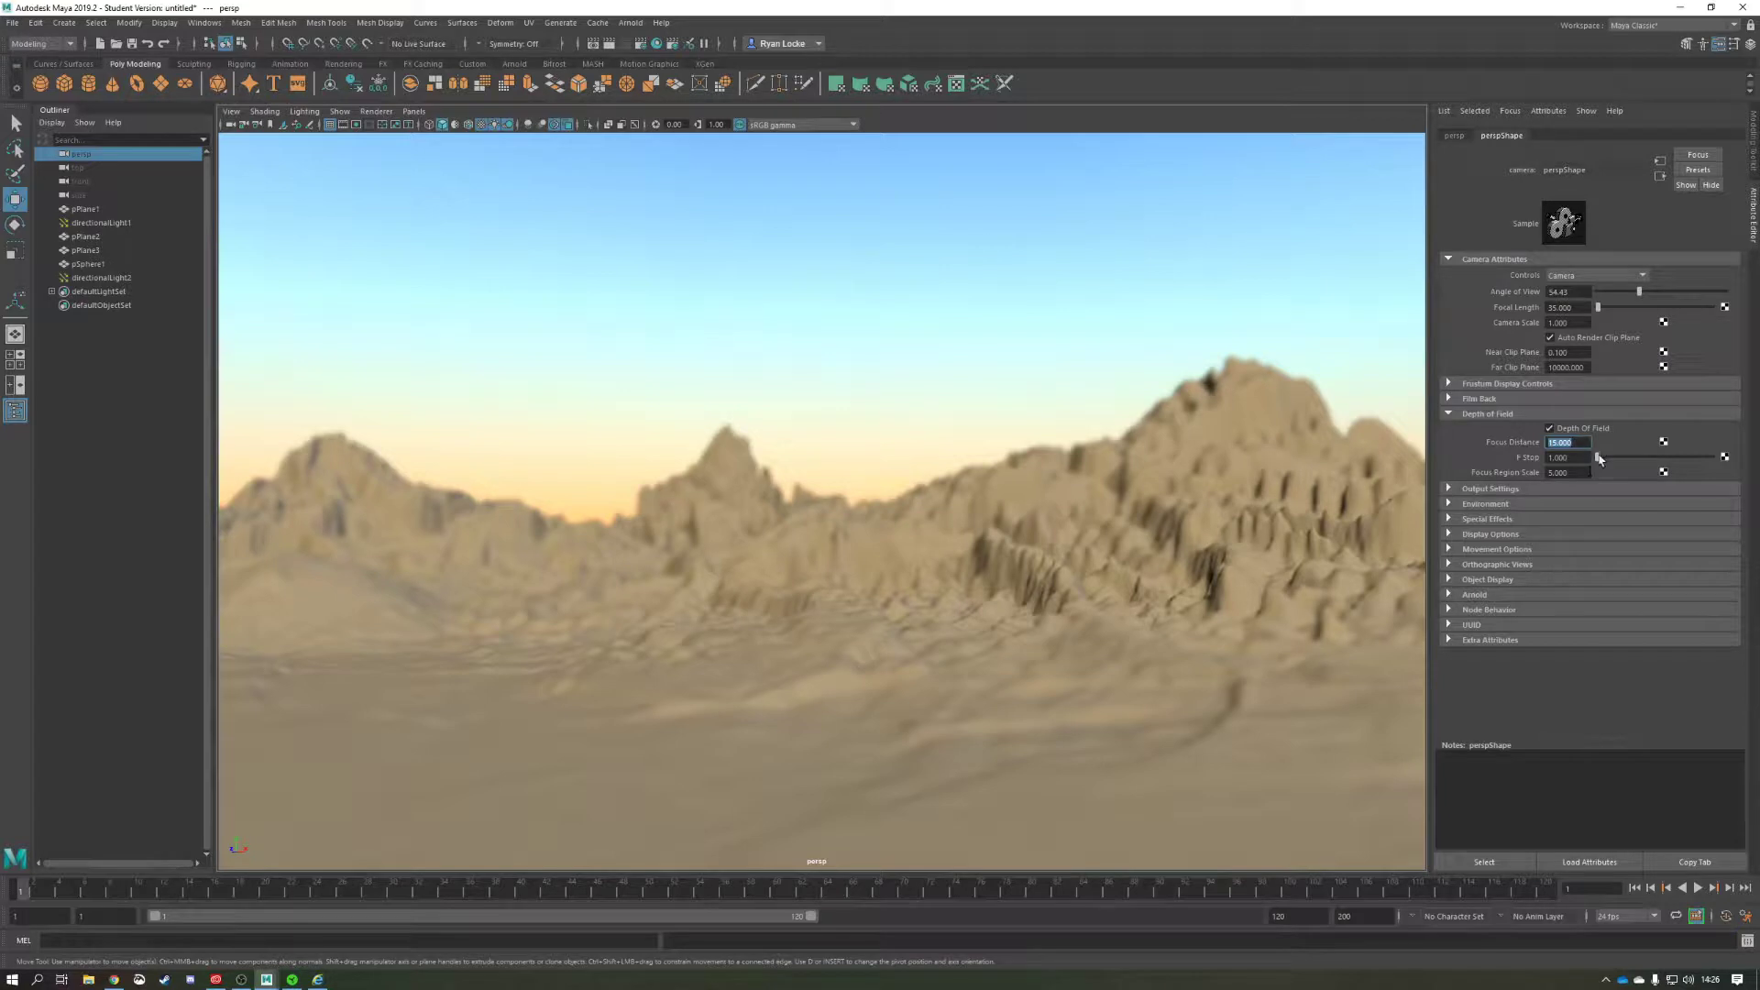
mouse_move(1599, 458)
mouse_down()
mouse_move(1636, 468)
mouse_move(1611, 470)
mouse_up()
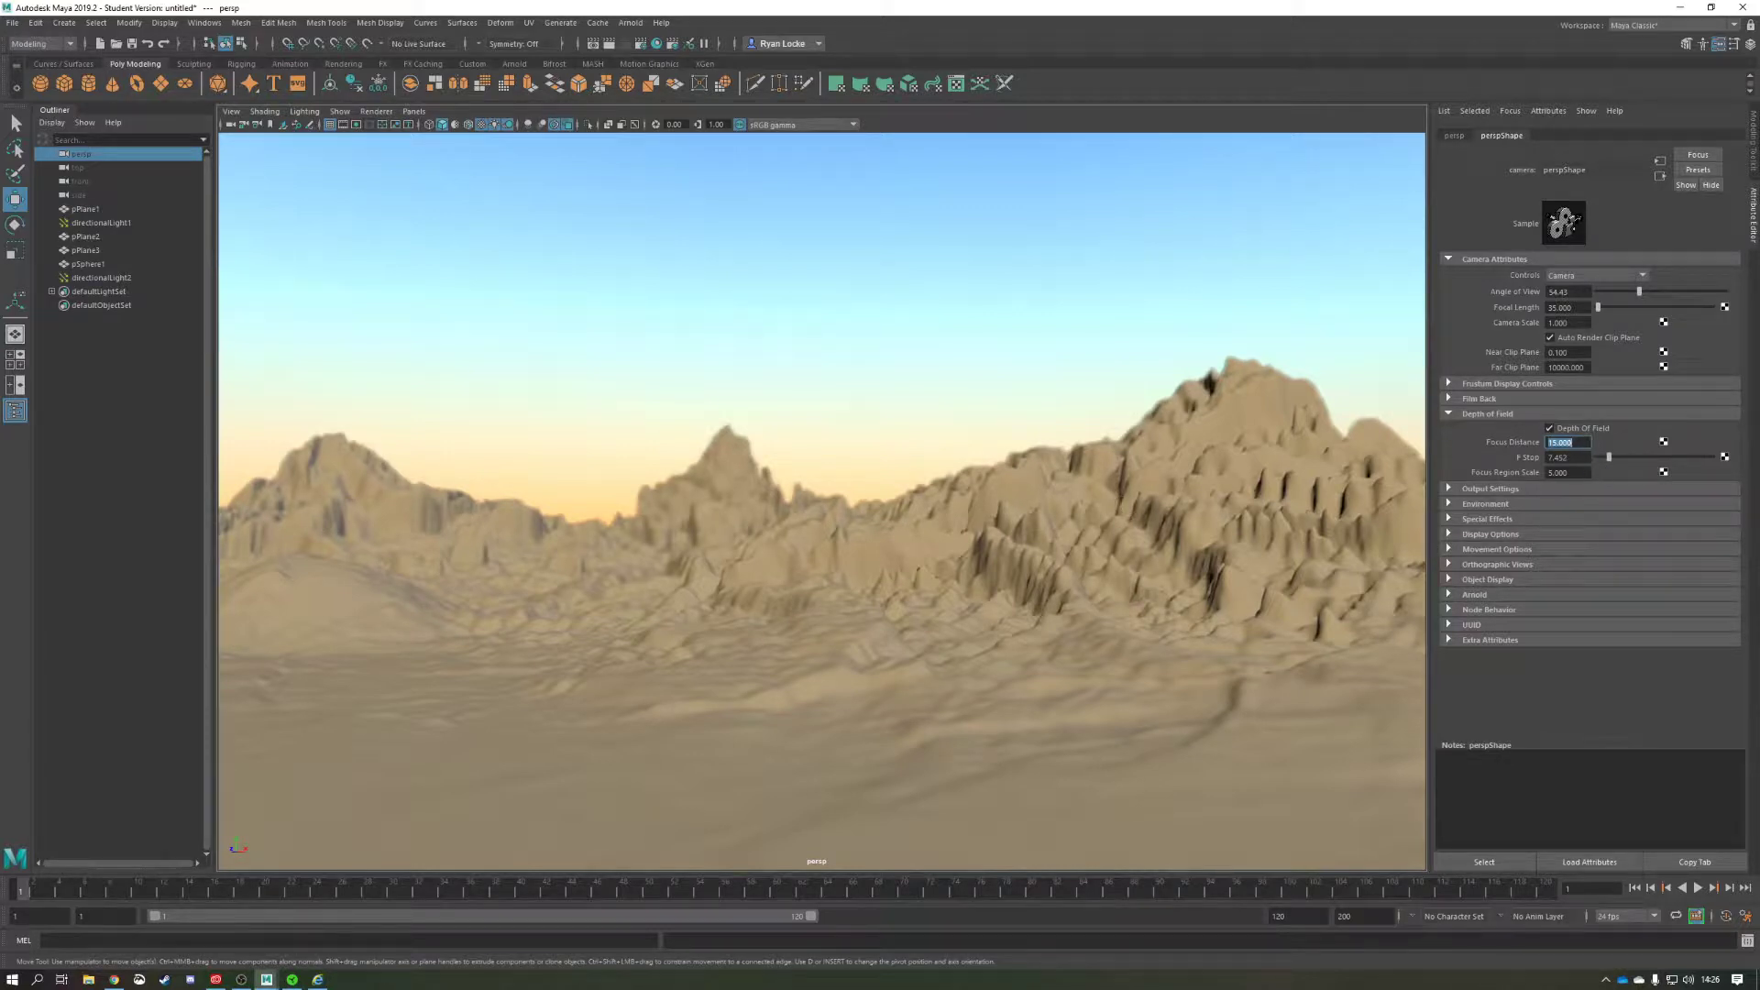
- Try larger focus region scales for the camera's depth of field, including 10, 50 and 15
drag(1573, 473, 1506, 489)
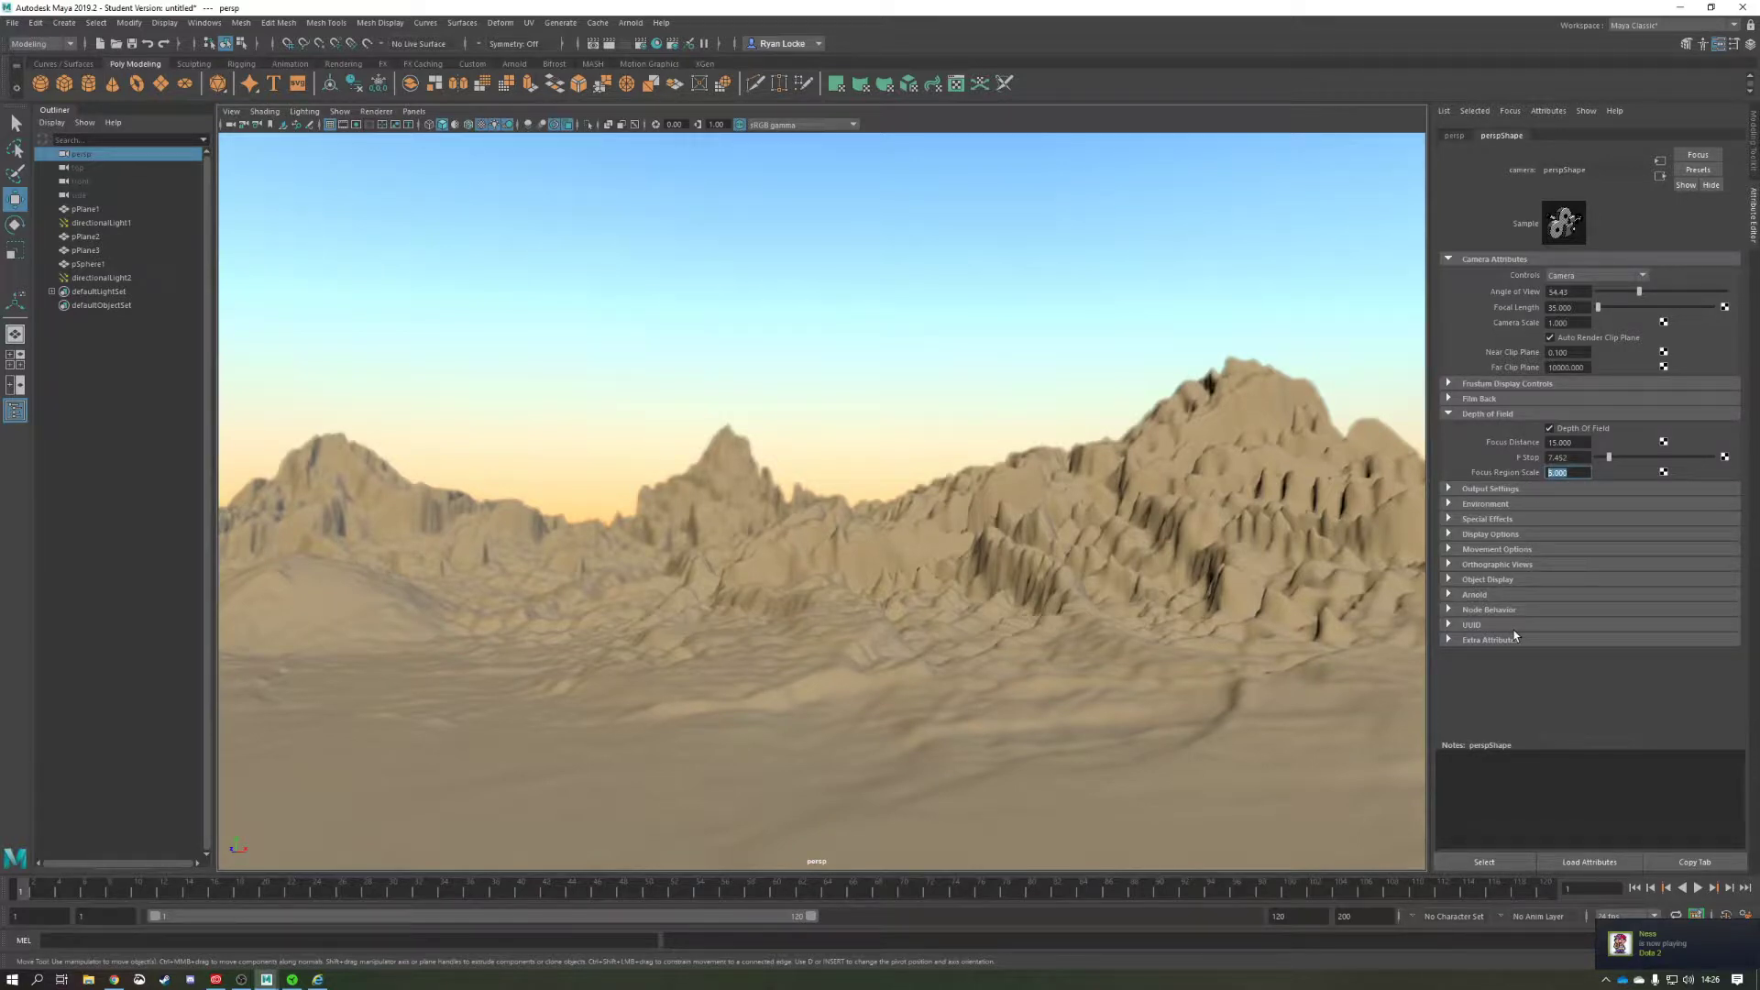
text(10)
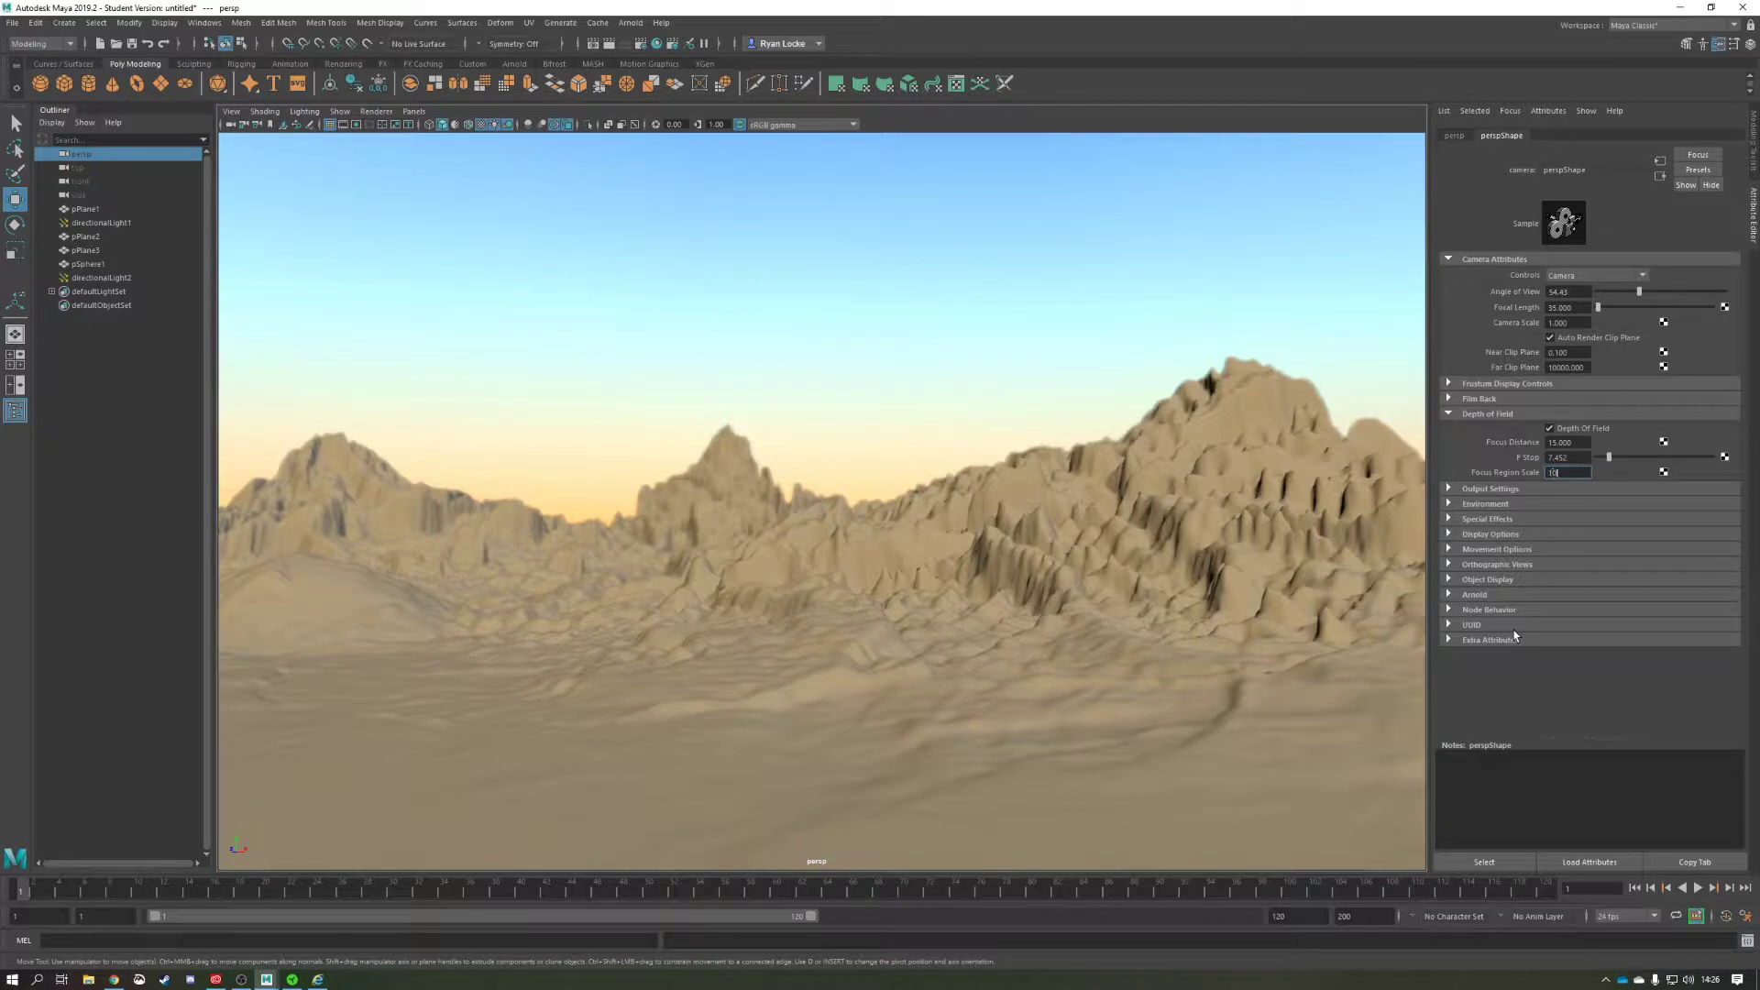
key(Return)
text(50)
key(Return)
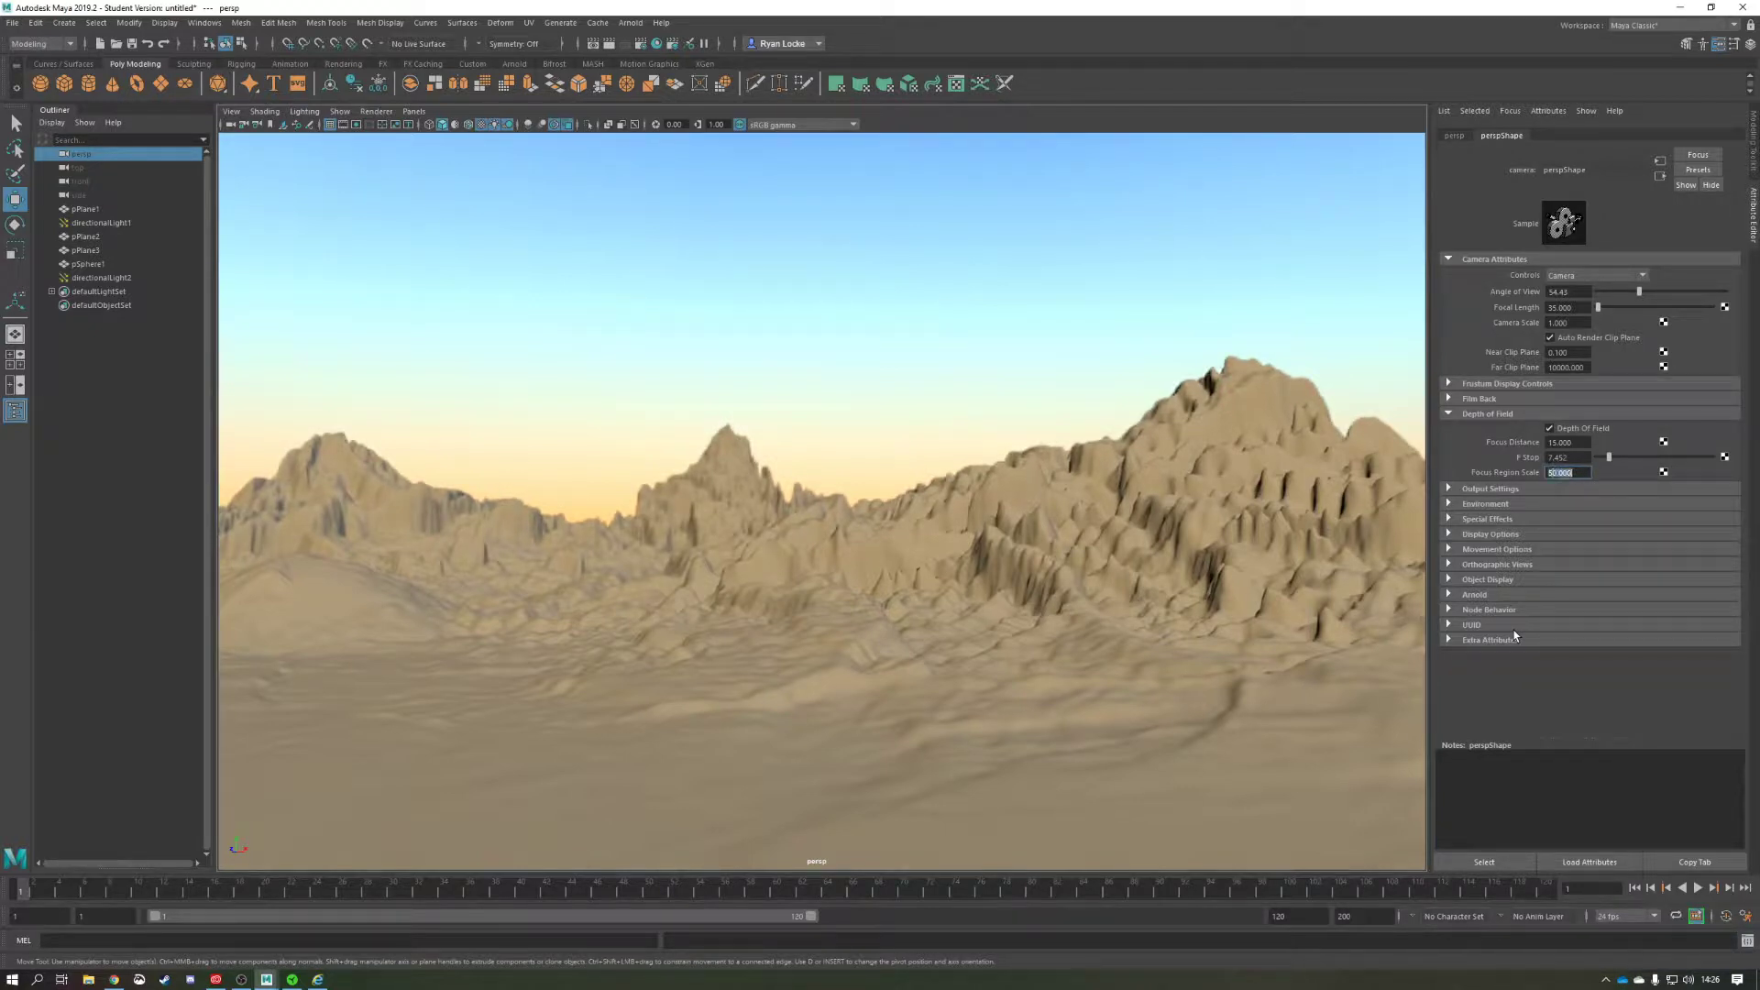
text(15)
key(Return)
text(16)
key(Return)
text(15)
key(Return)
- Try focus region scales of 1 and 3, and set the value to 5
text(1)
key(Return)
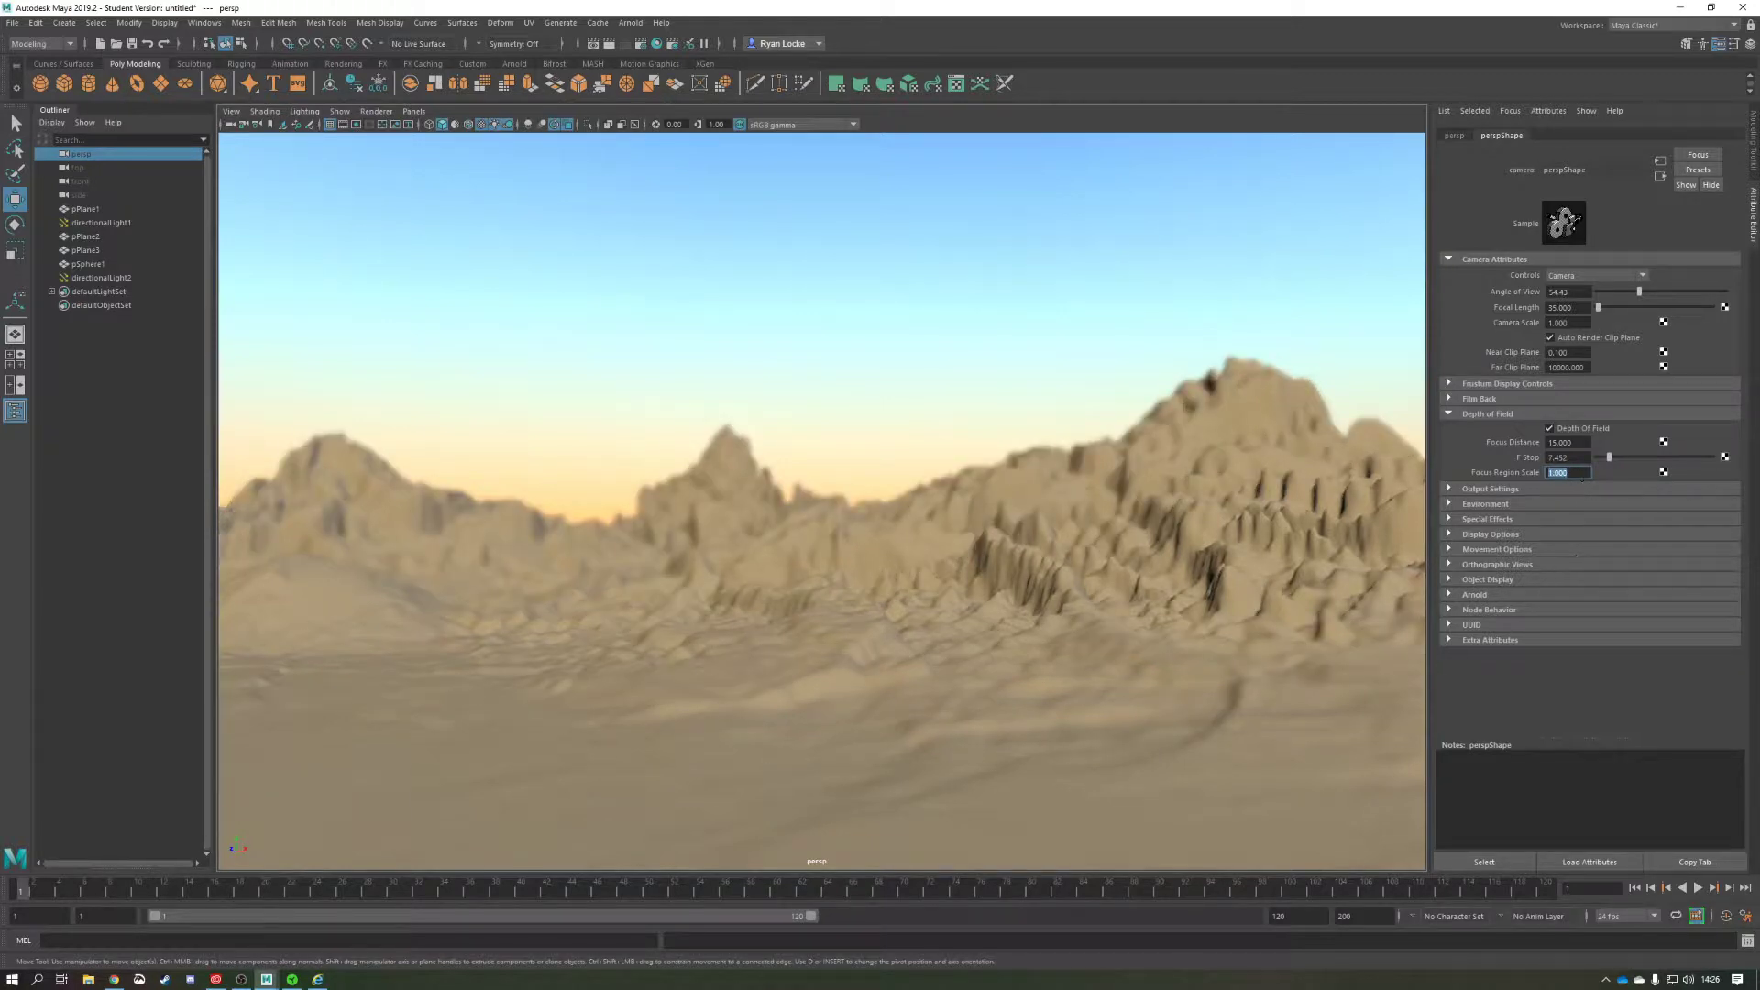
text(3)
key(Return)
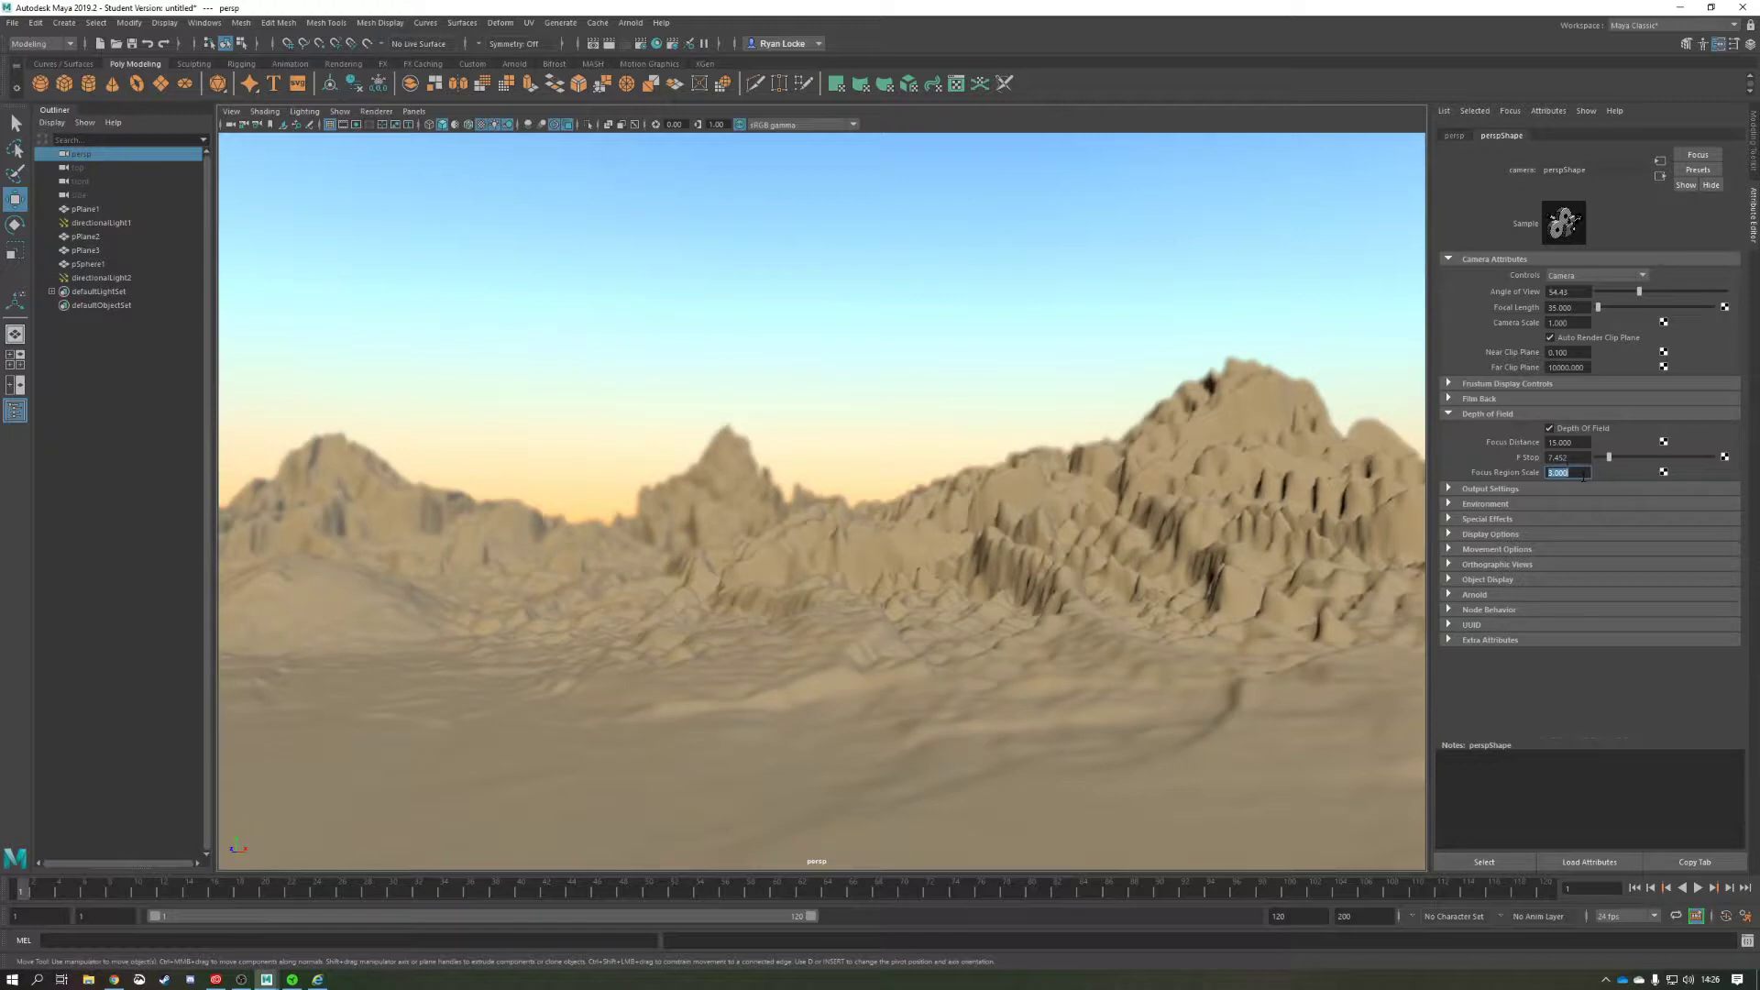
text(5)
key(Return)
- Turn hardware fog on again in the viewport to combine it with the depth of field
scroll(1227, 443, up, 4)
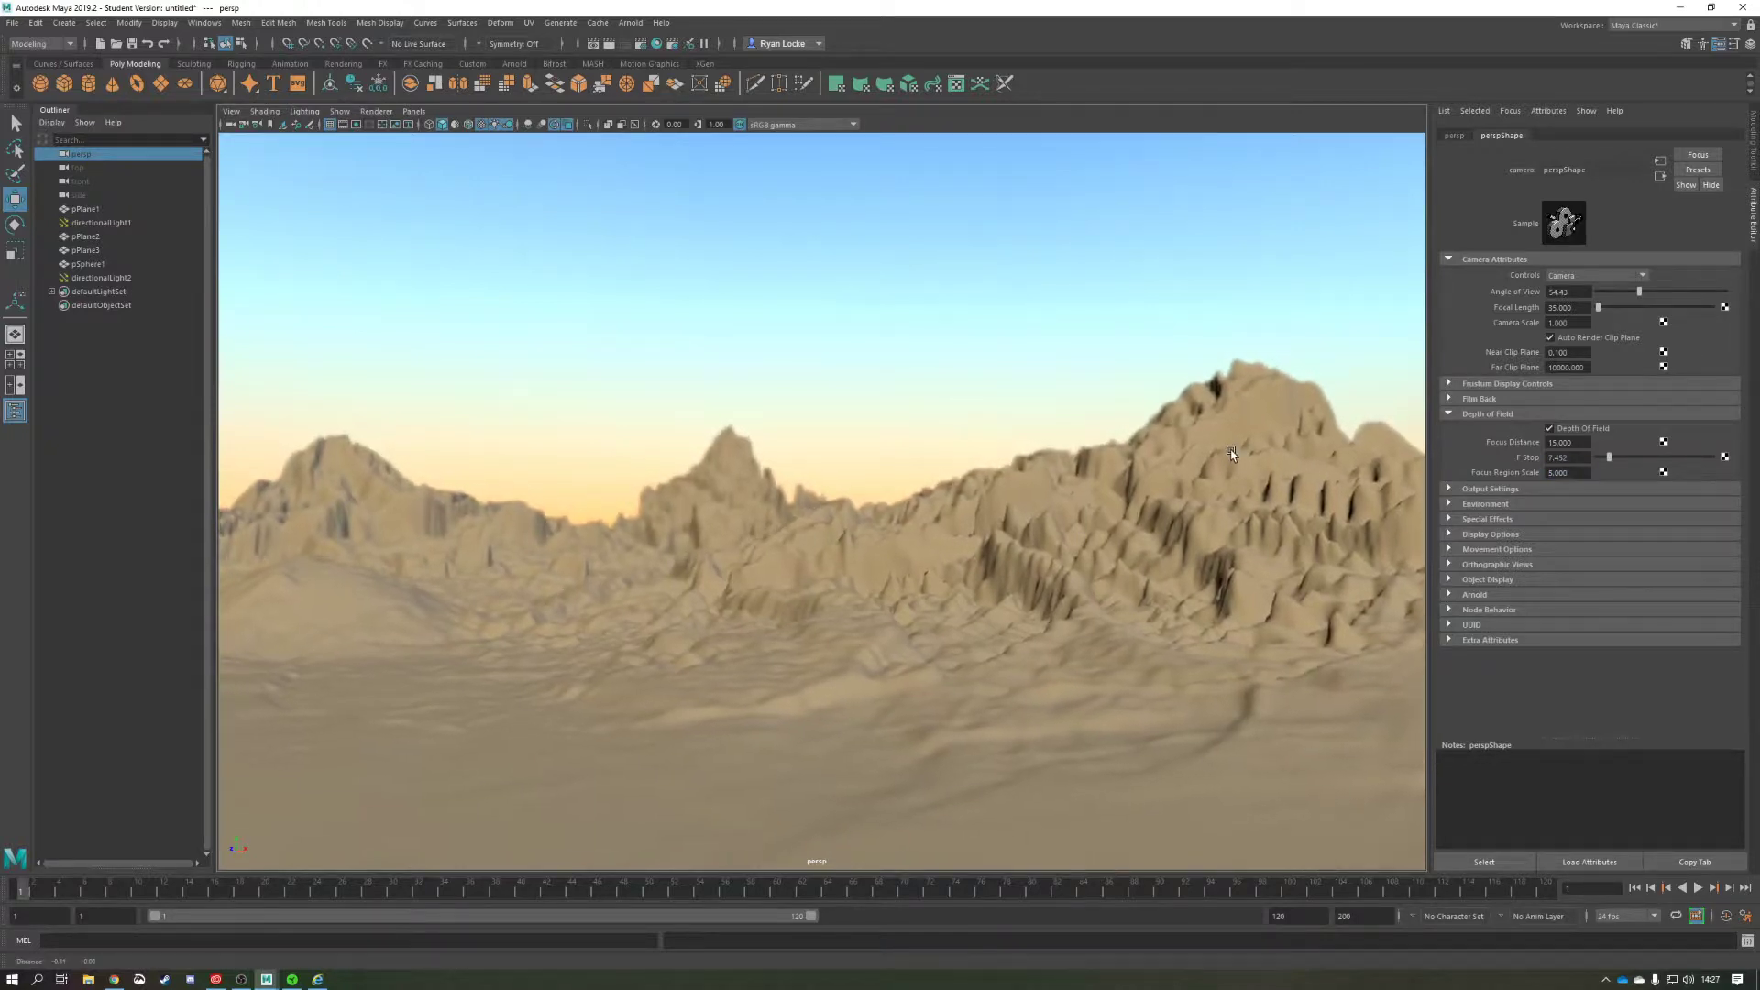
alt+right_drag(1246, 482, 1188, 431)
alt+drag(1187, 429, 1162, 550)
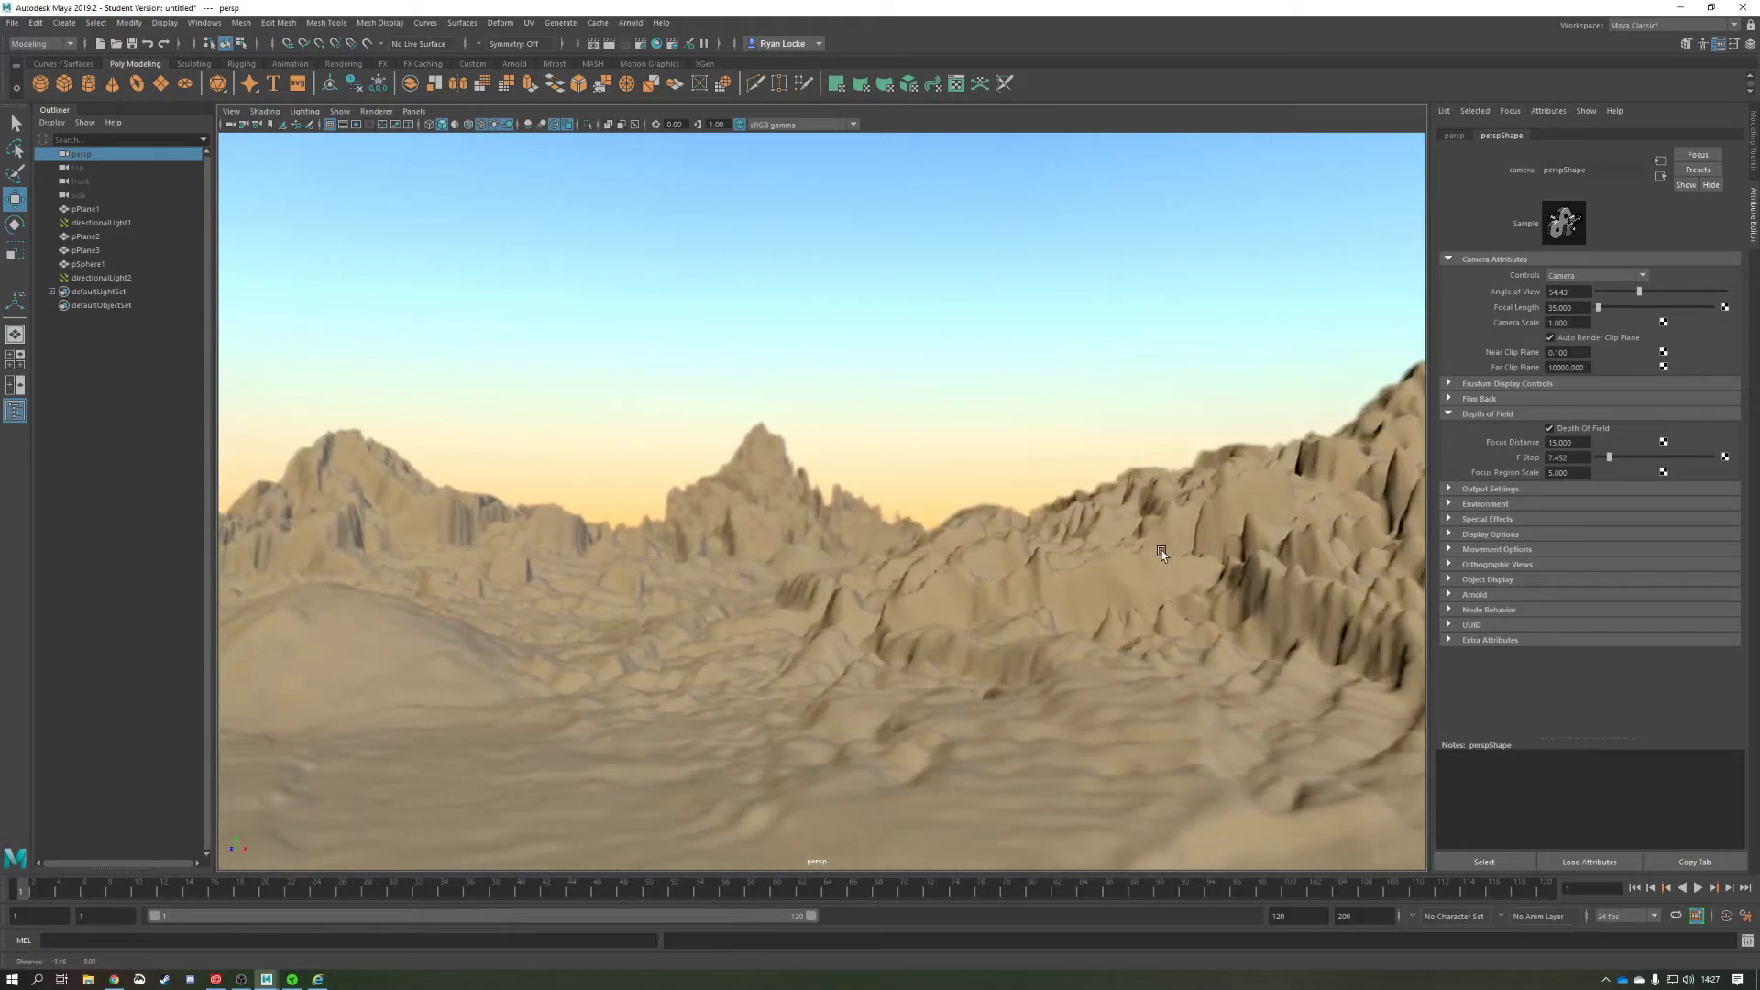
click(290, 127)
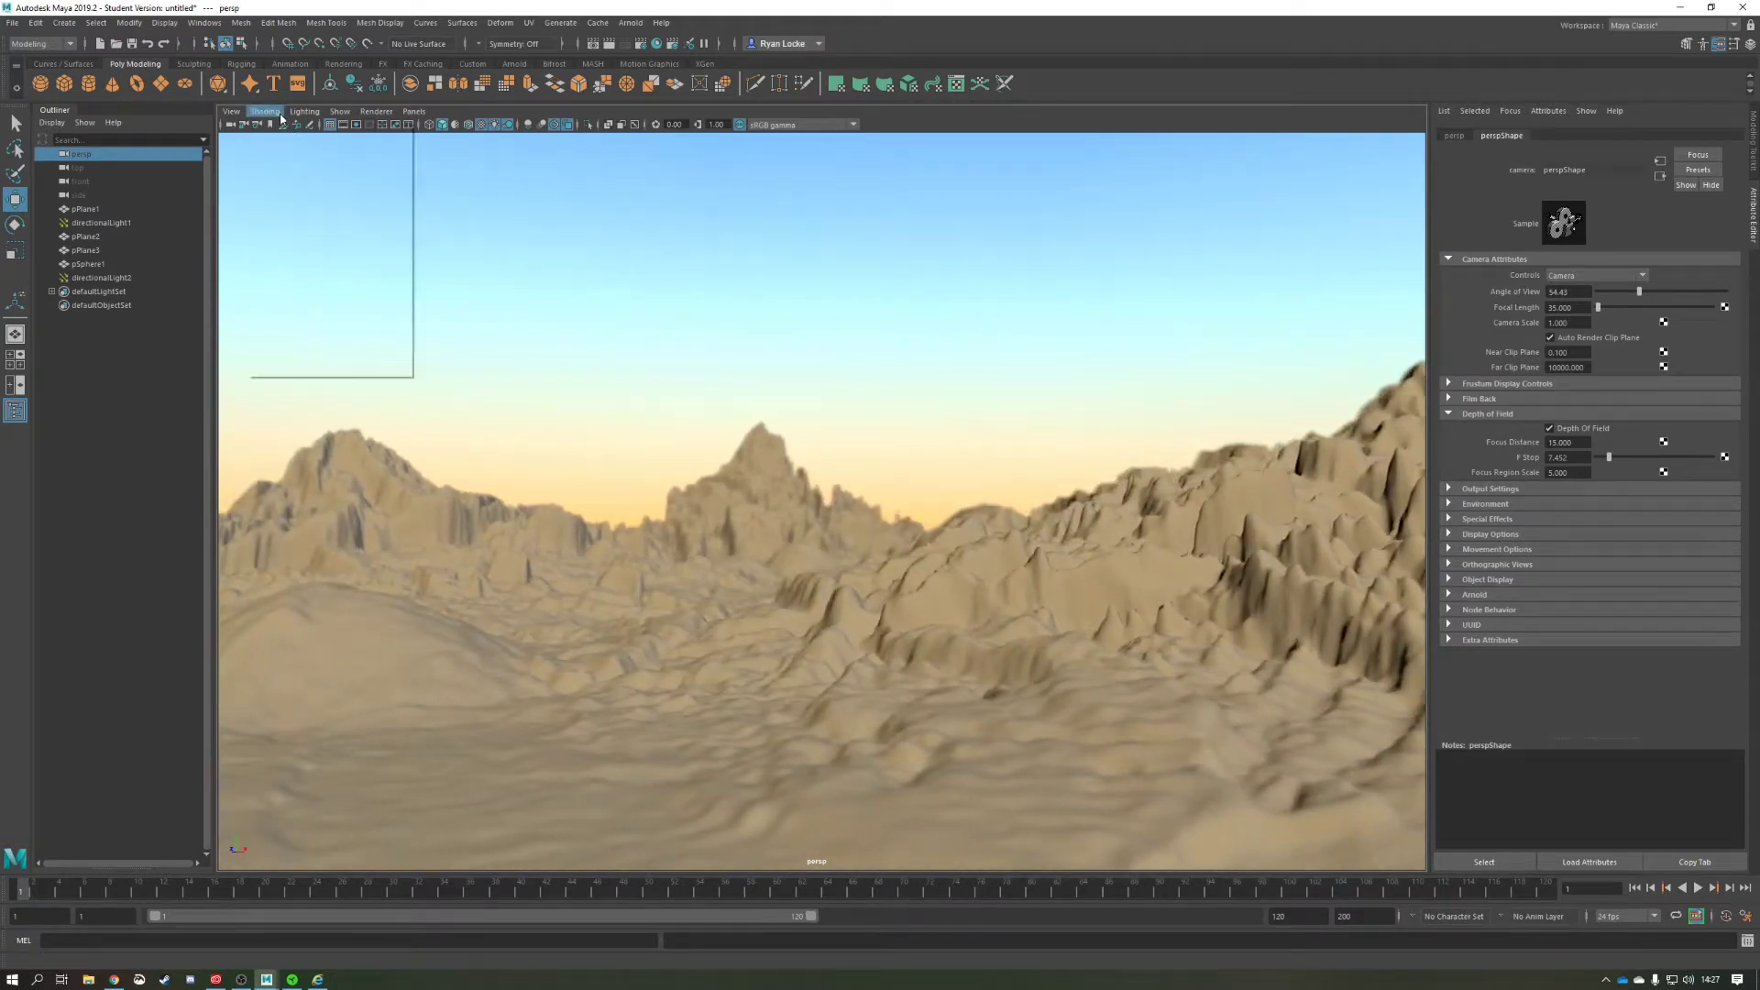
click(256, 339)
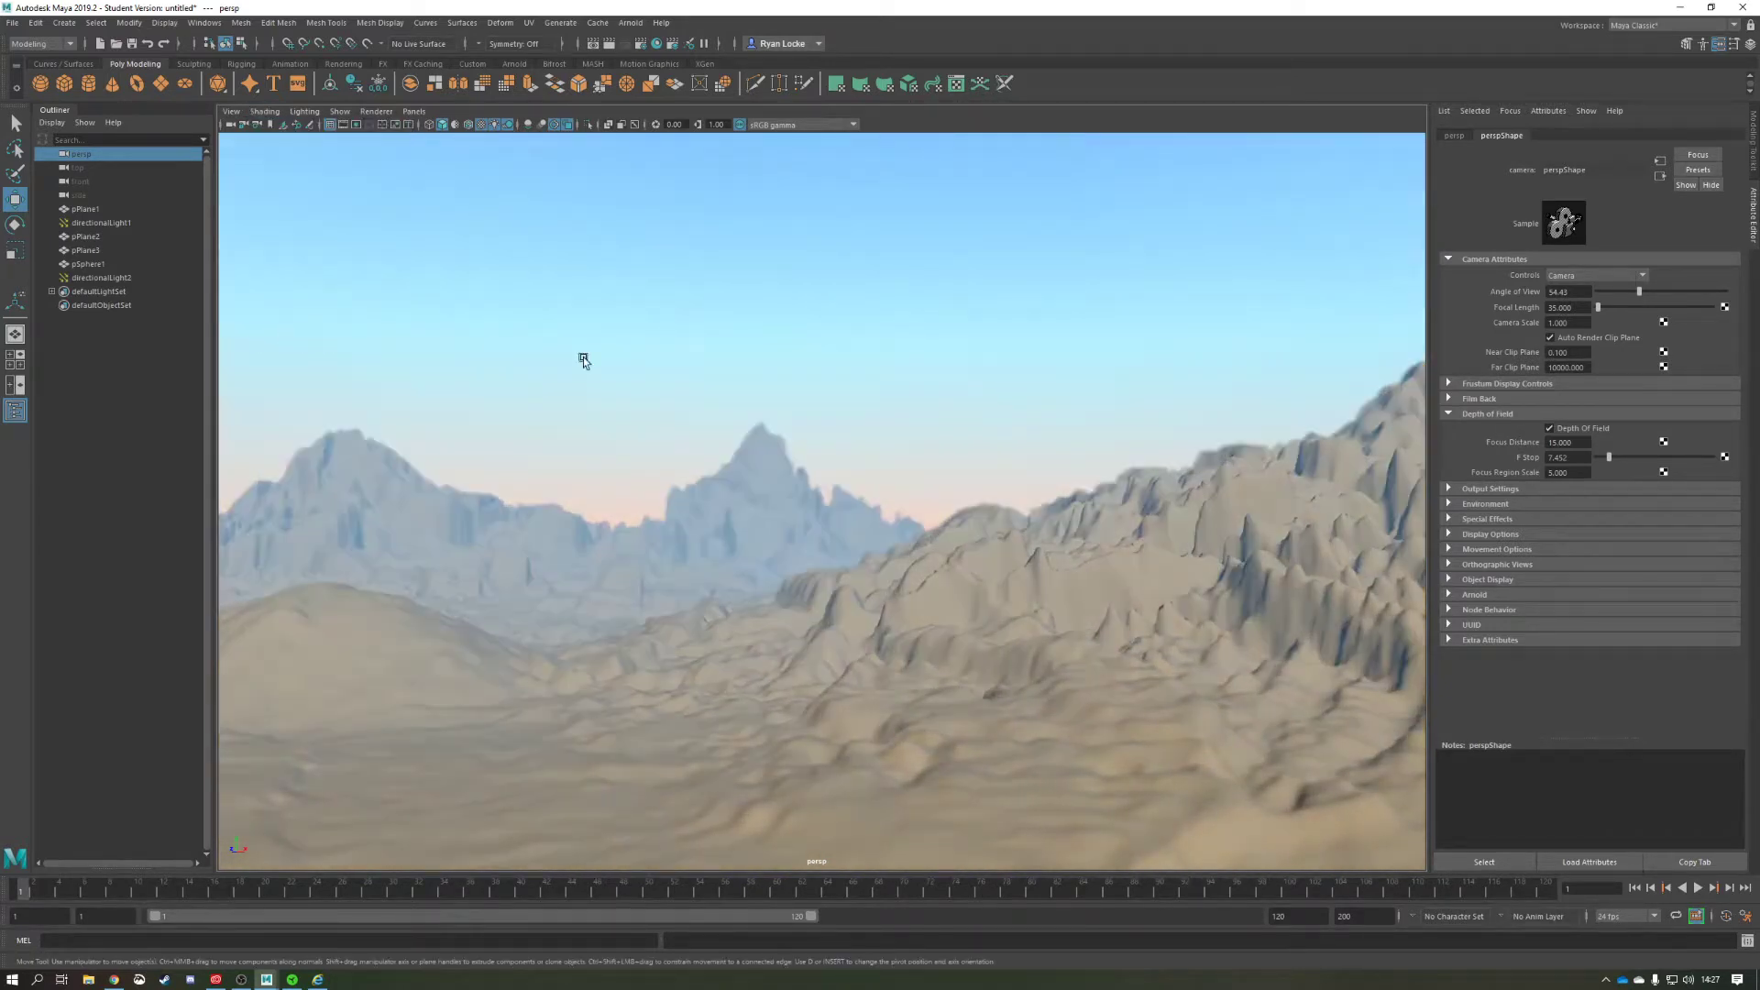
- Examine the mountain landscape with fog and depth of field from several camera distances and angles
scroll(1326, 608, up, 3)
alt+right_drag(1327, 608, 1379, 736)
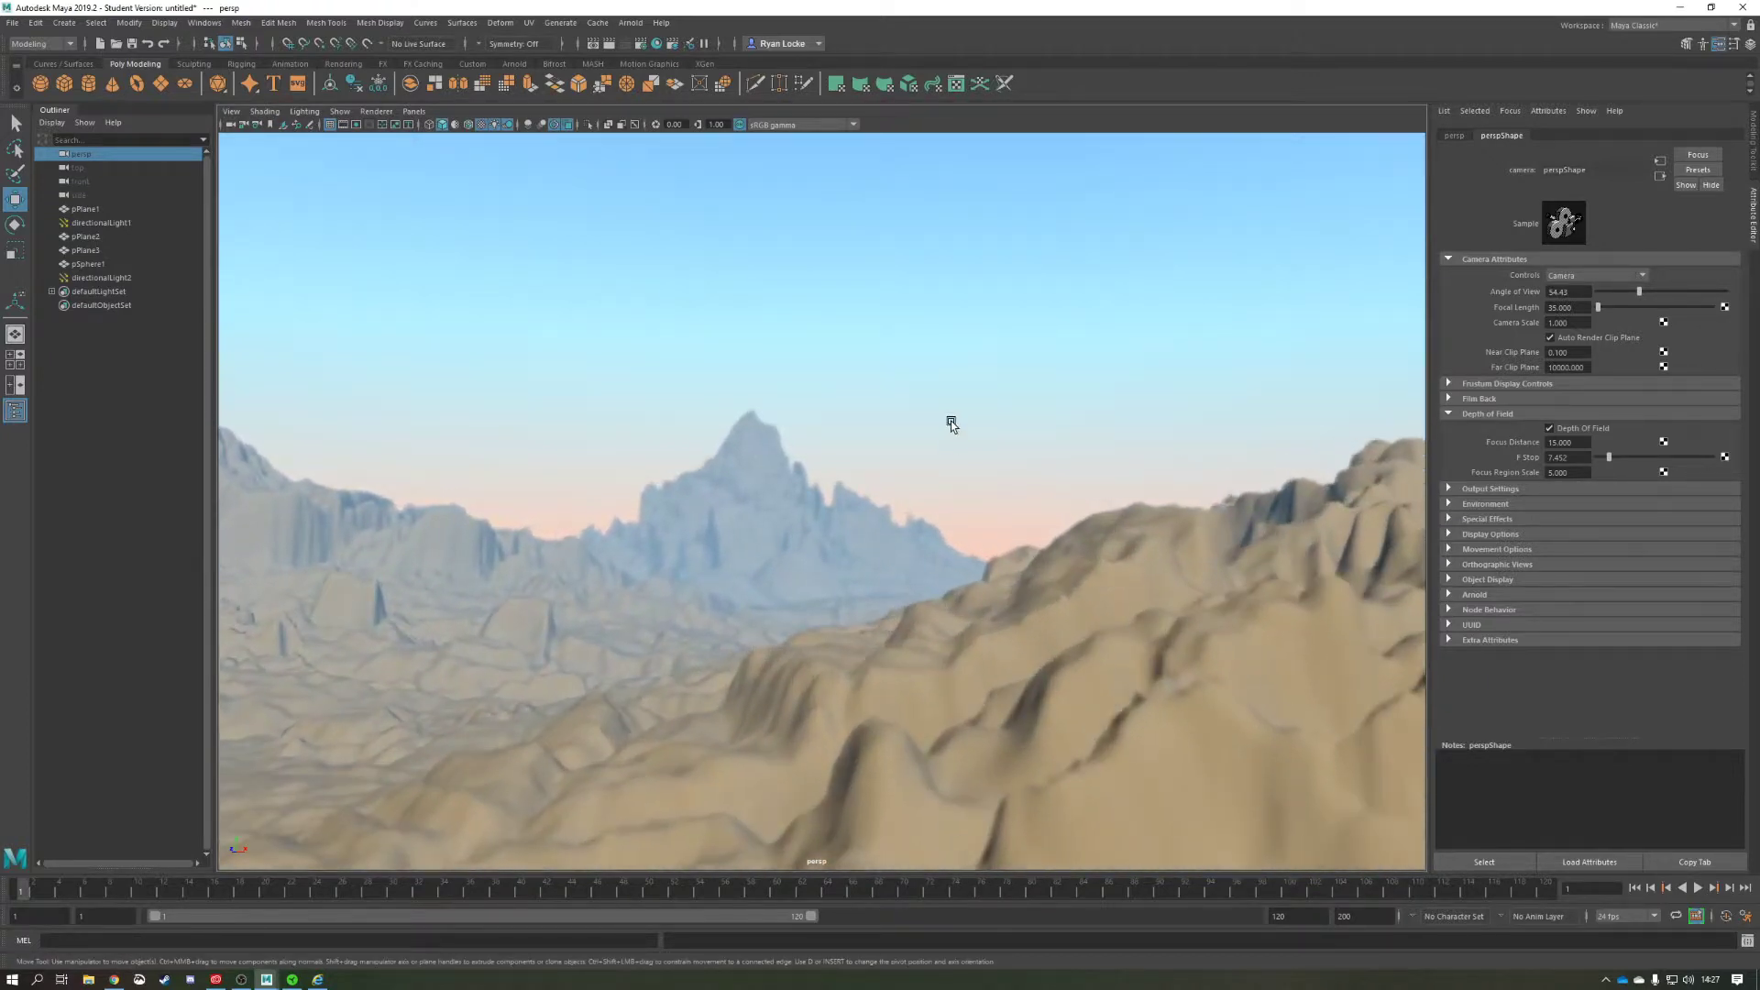
alt+right_drag(950, 421, 734, 218)
alt+right_drag(1093, 609, 1138, 645)
alt+middle_drag(1139, 645, 949, 699)
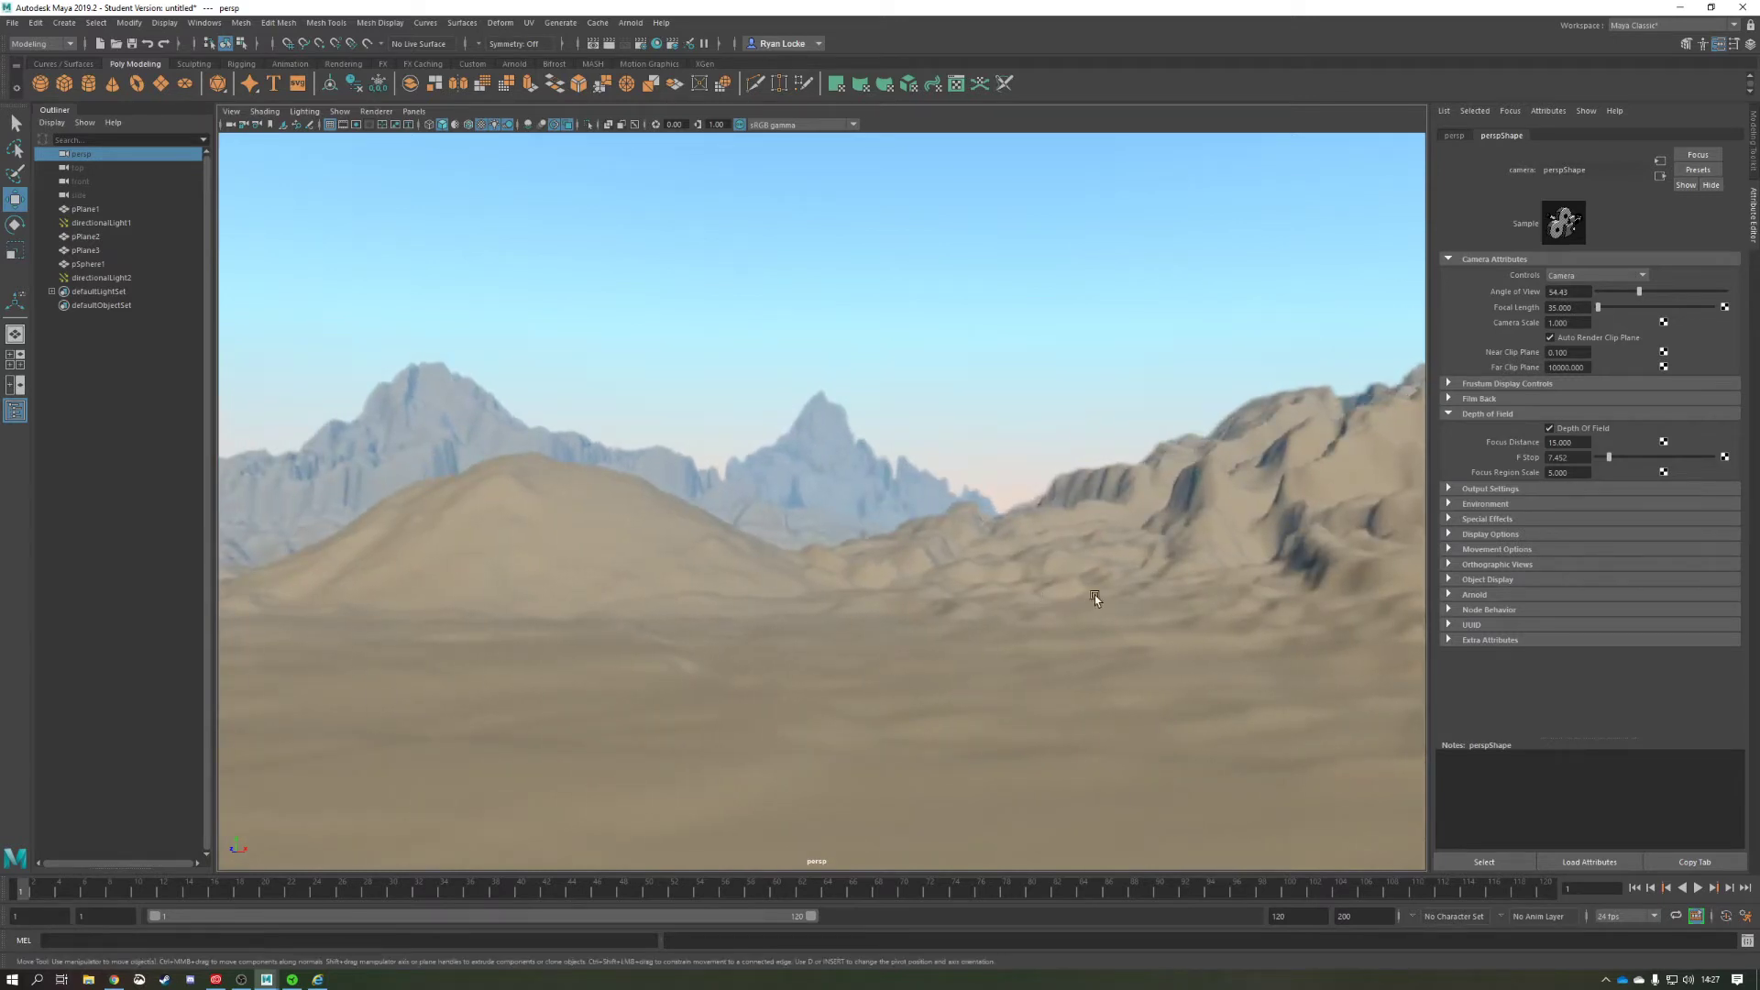
alt+drag(1143, 598, 1143, 599)
alt+middle_drag(1143, 599, 1136, 602)
alt+middle_drag(1147, 539, 1100, 594)
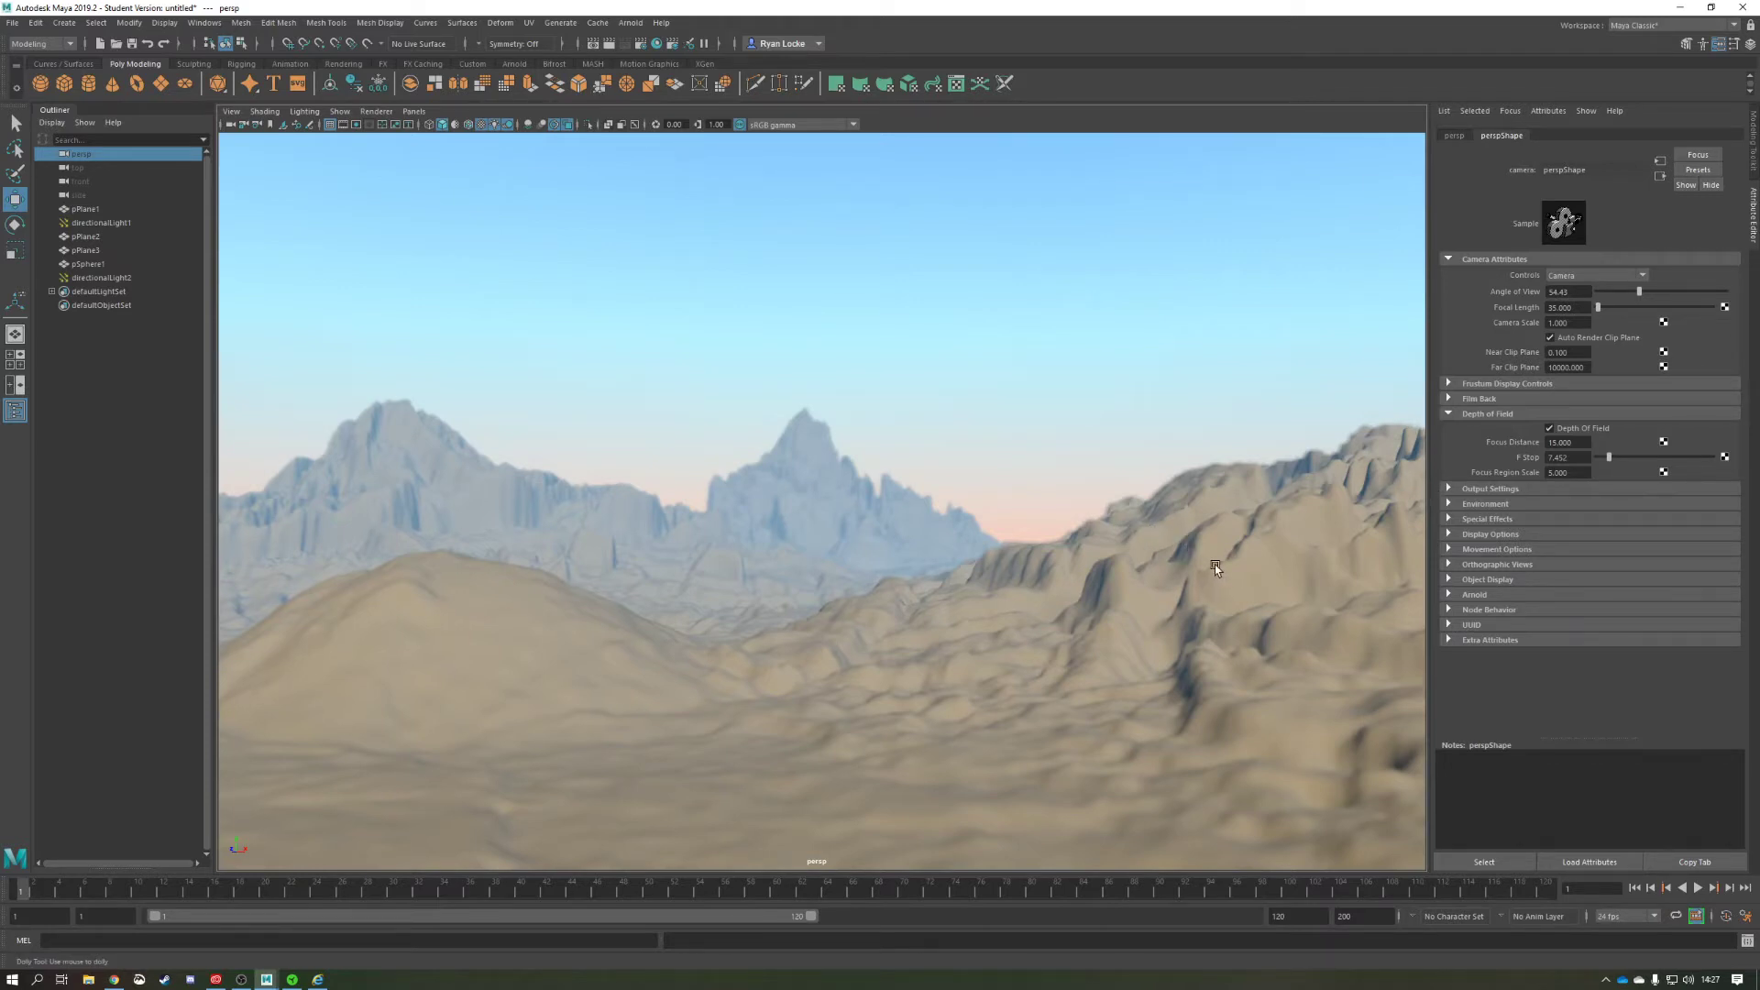
mouse_move(1214, 564)
alt+right_down()
mouse_move(1197, 505)
mouse_move(1243, 552)
alt+right_up()
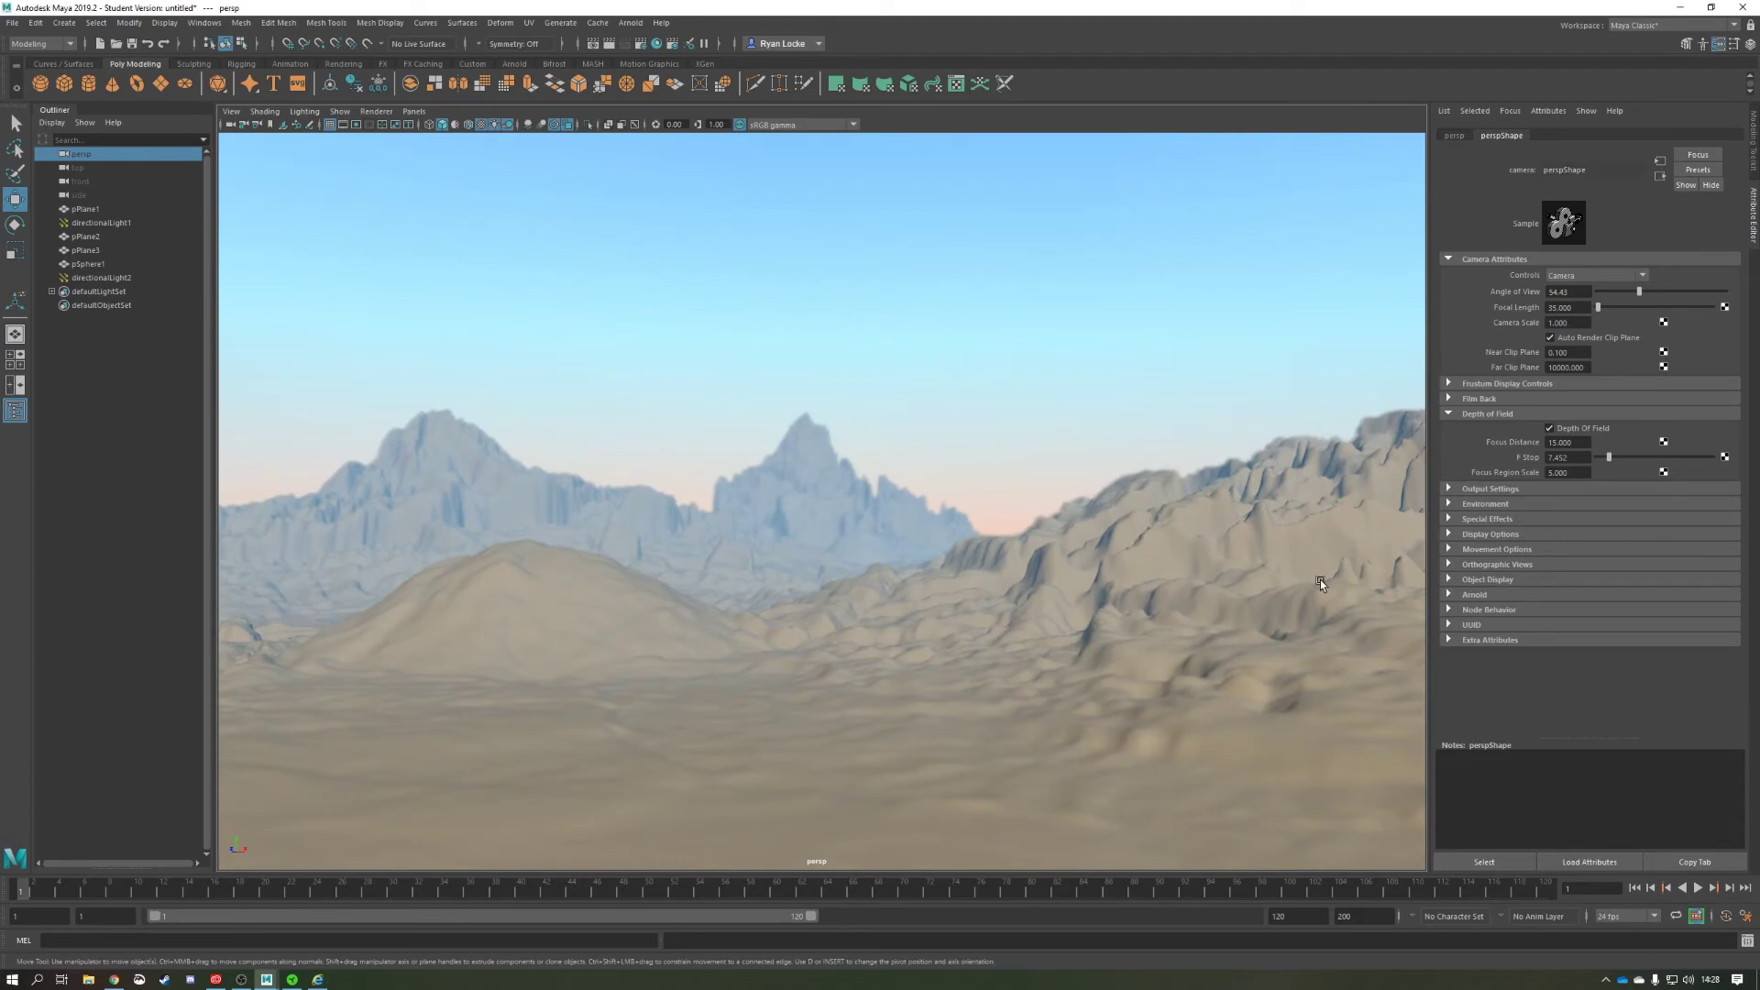